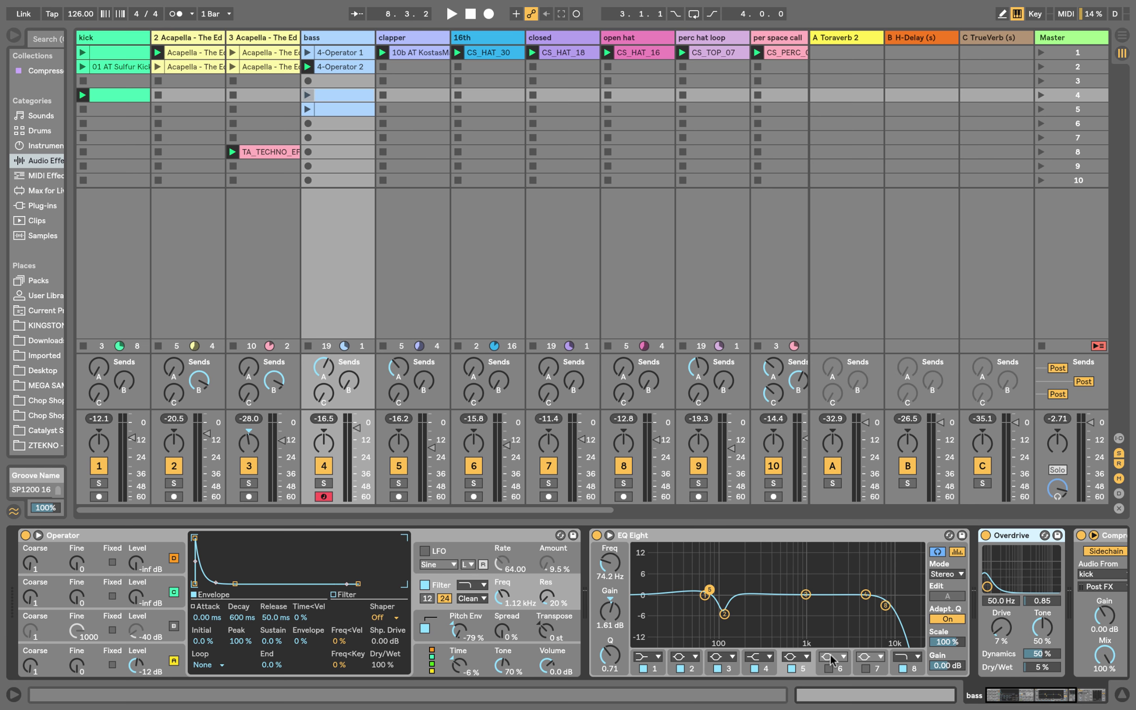
Examine the device chains on the acapella, bass, clapper, 16th and low bass arp tracks.
drag(669, 508, 231, 486)
click(186, 36)
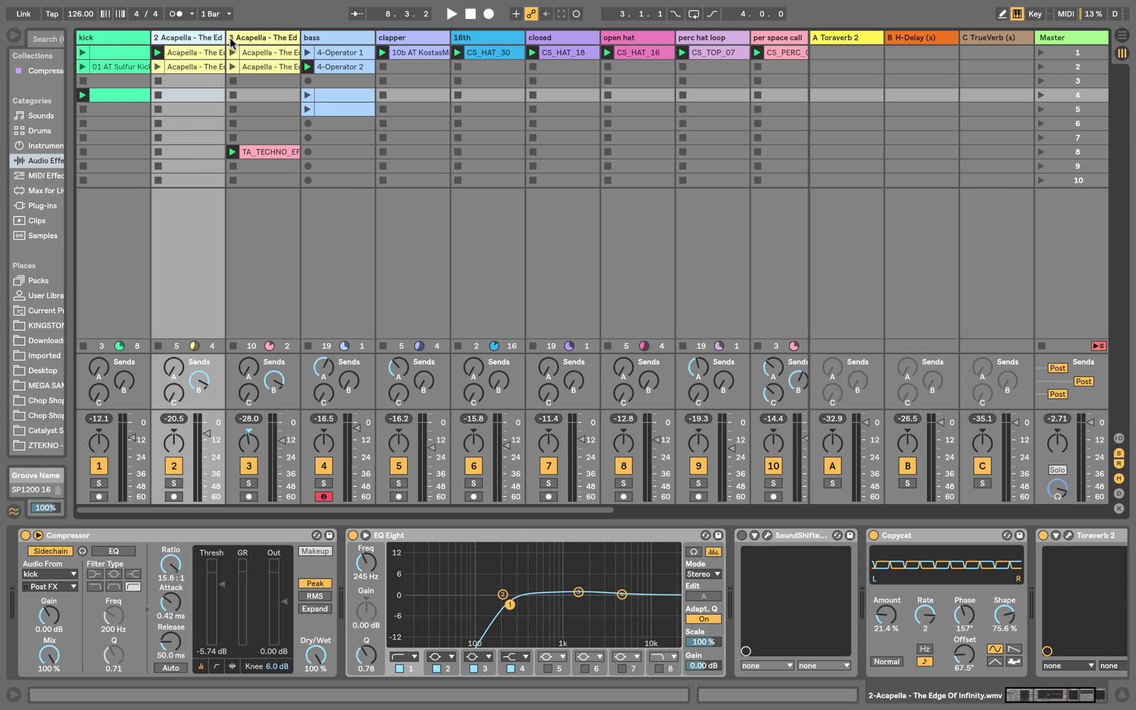
click(241, 39)
click(328, 39)
click(409, 48)
click(477, 48)
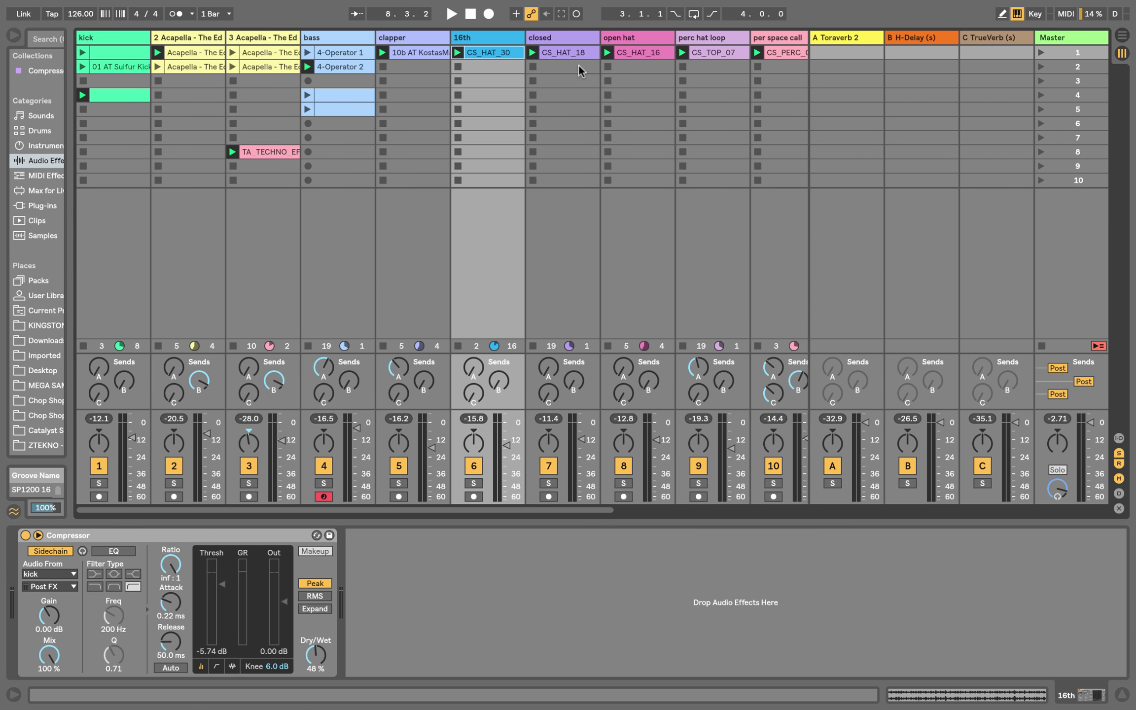
scroll(579, 64, right, 10)
click(548, 38)
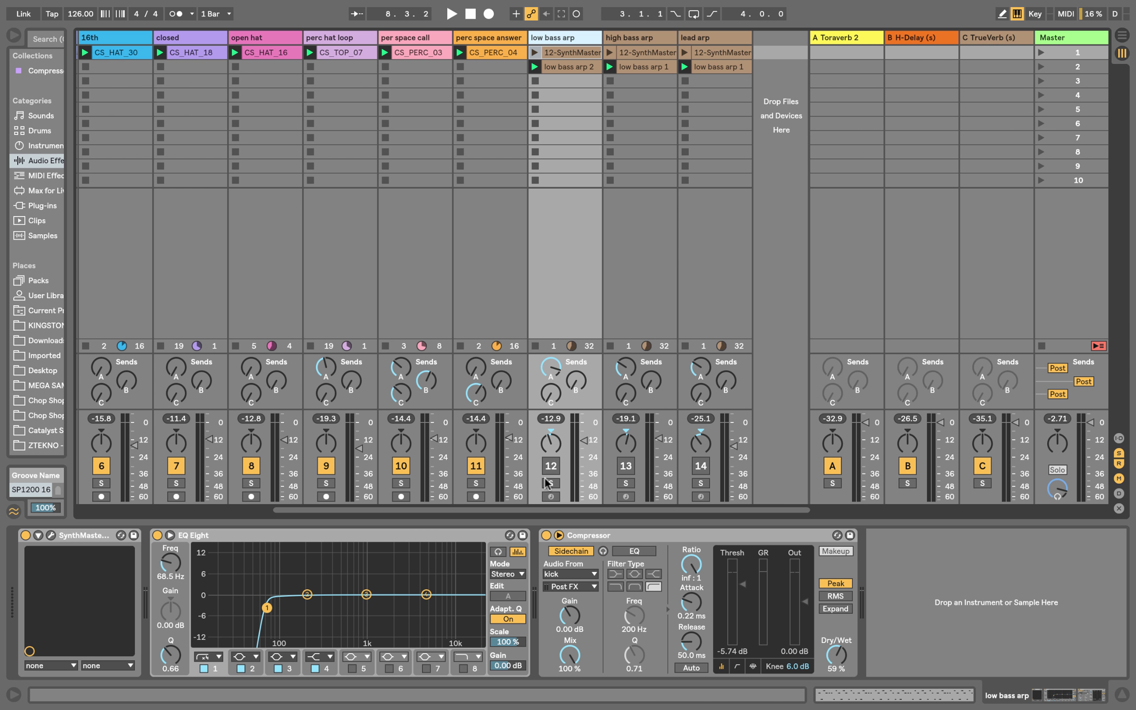
drag(414, 510, 84, 427)
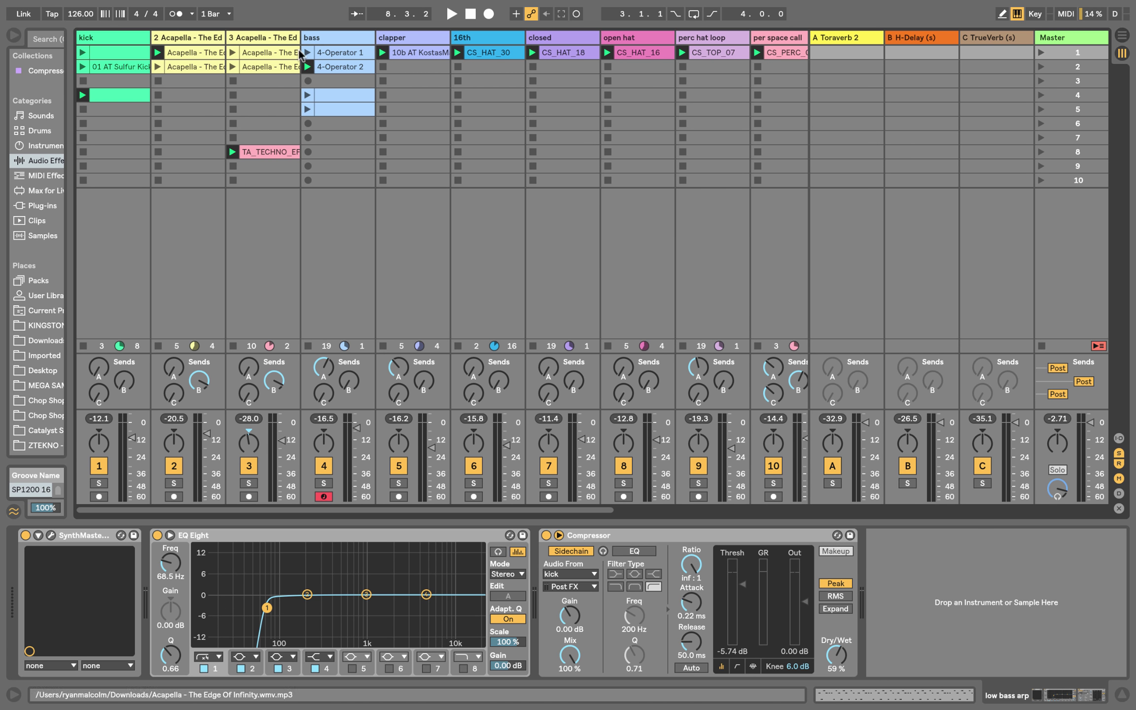
click(323, 38)
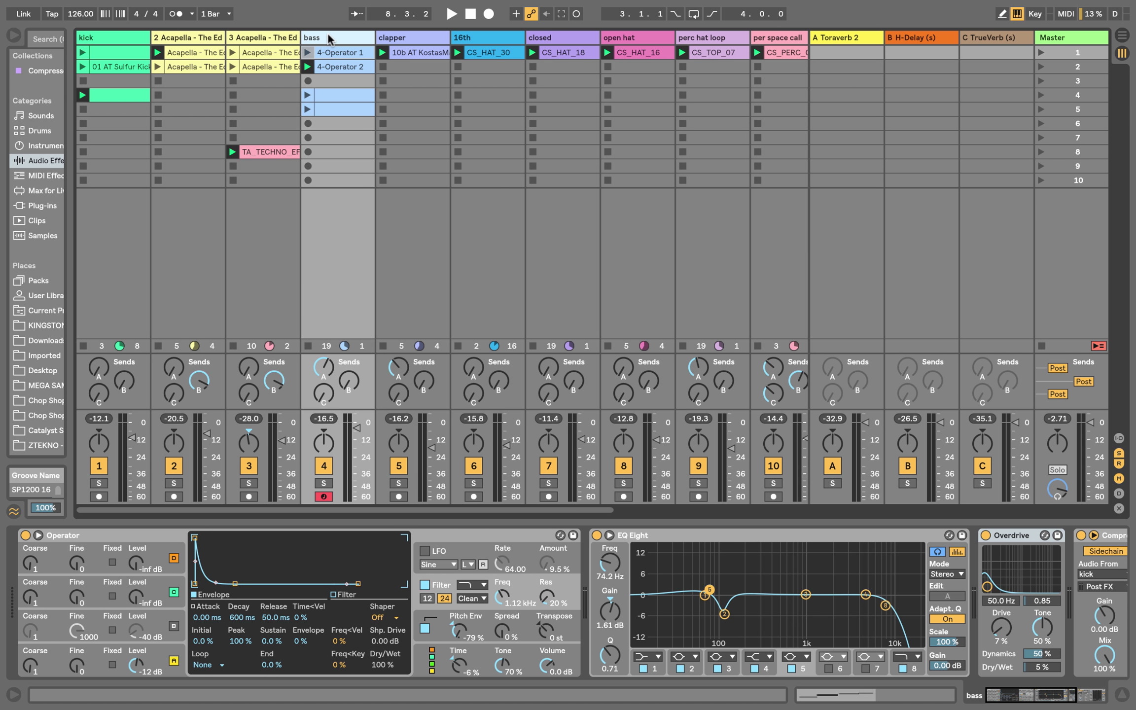
click(648, 510)
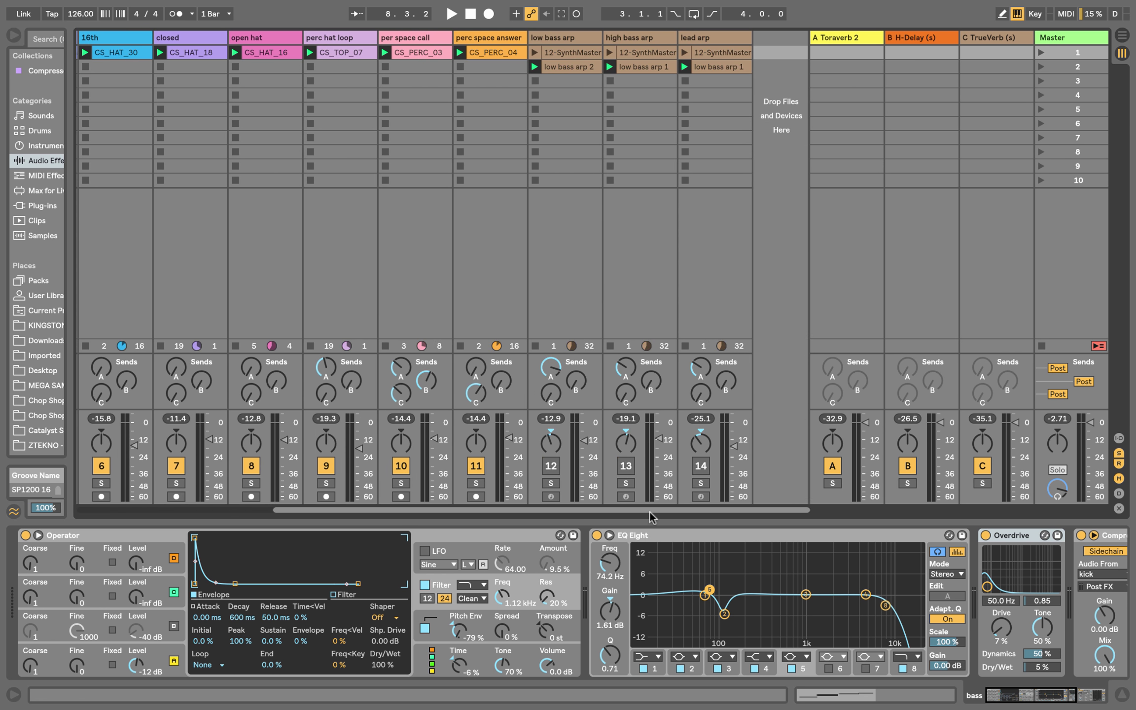
drag(646, 512, 449, 512)
click(322, 495)
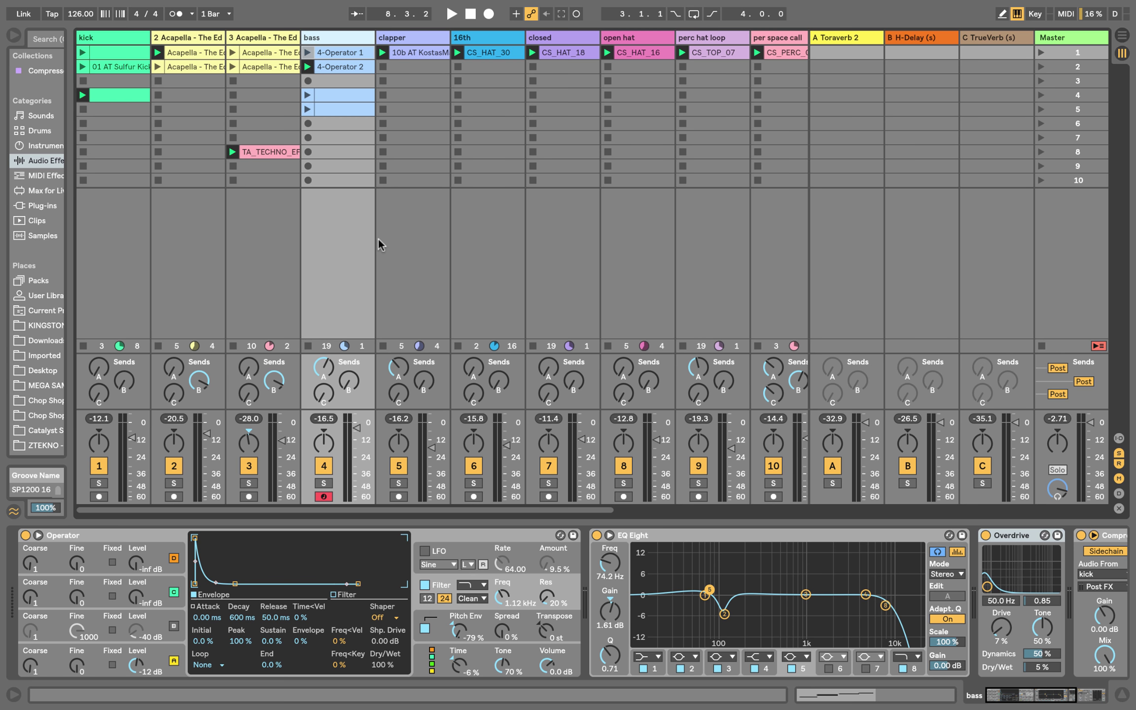
Start playback, look over the track levels, and raise the kick track's volume to -9.0 dB.
key(space)
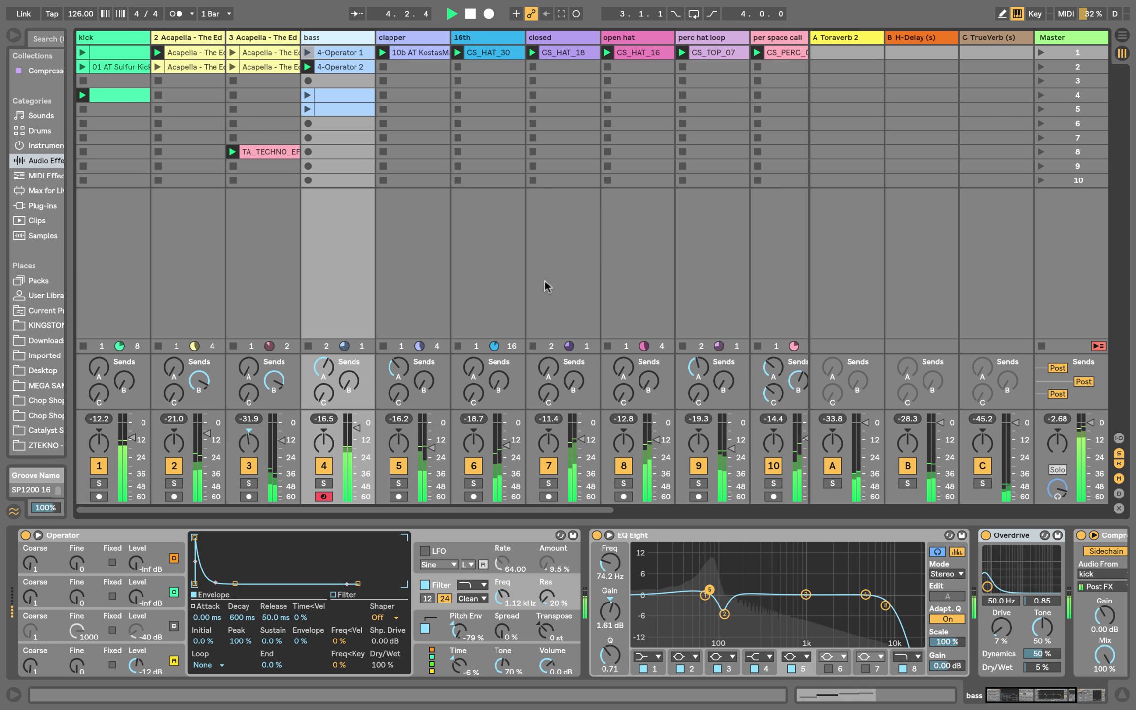
click(666, 511)
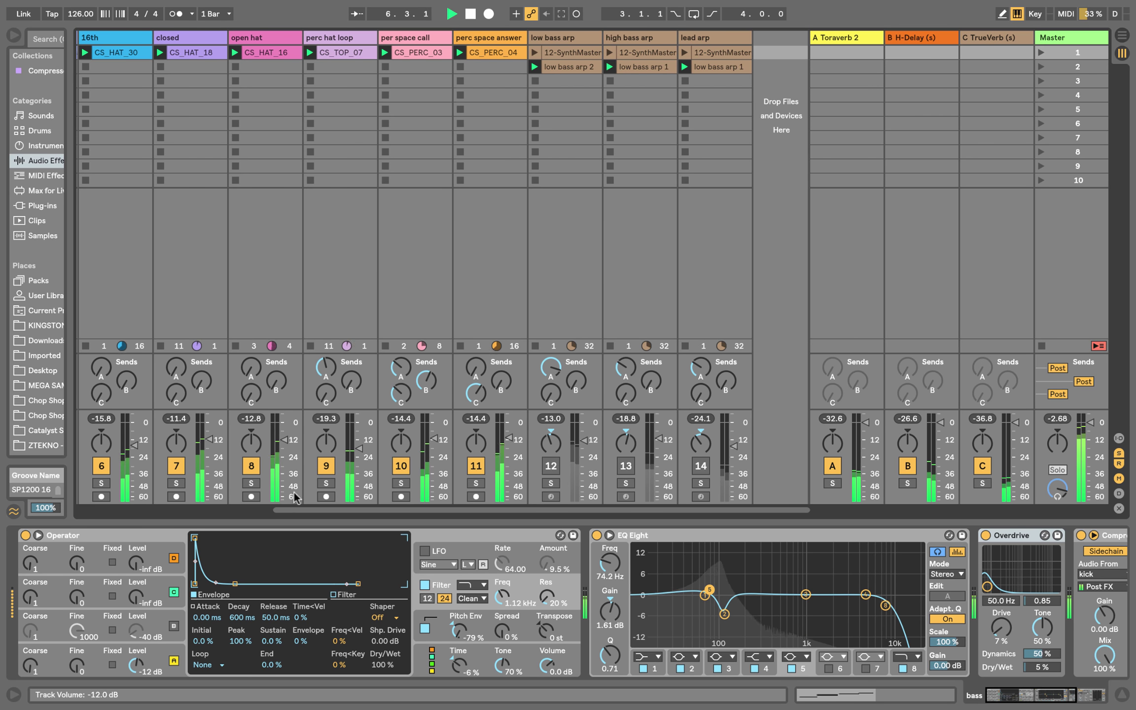
drag(354, 510, 189, 503)
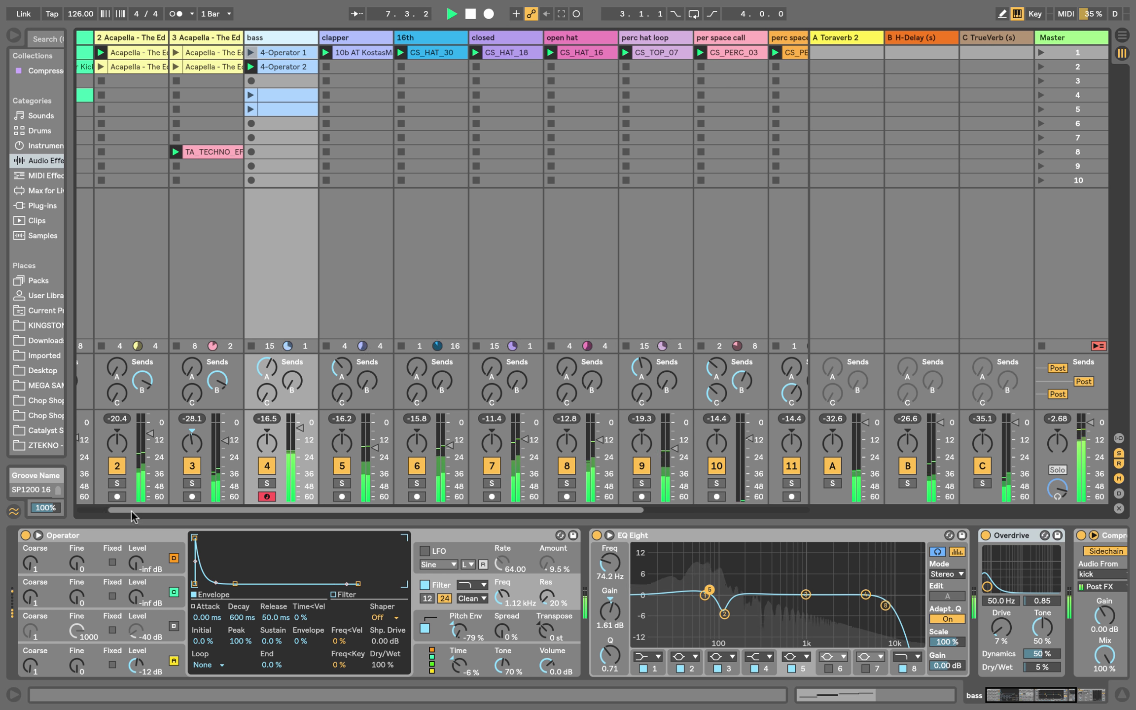
scroll(143, 449, left, 2)
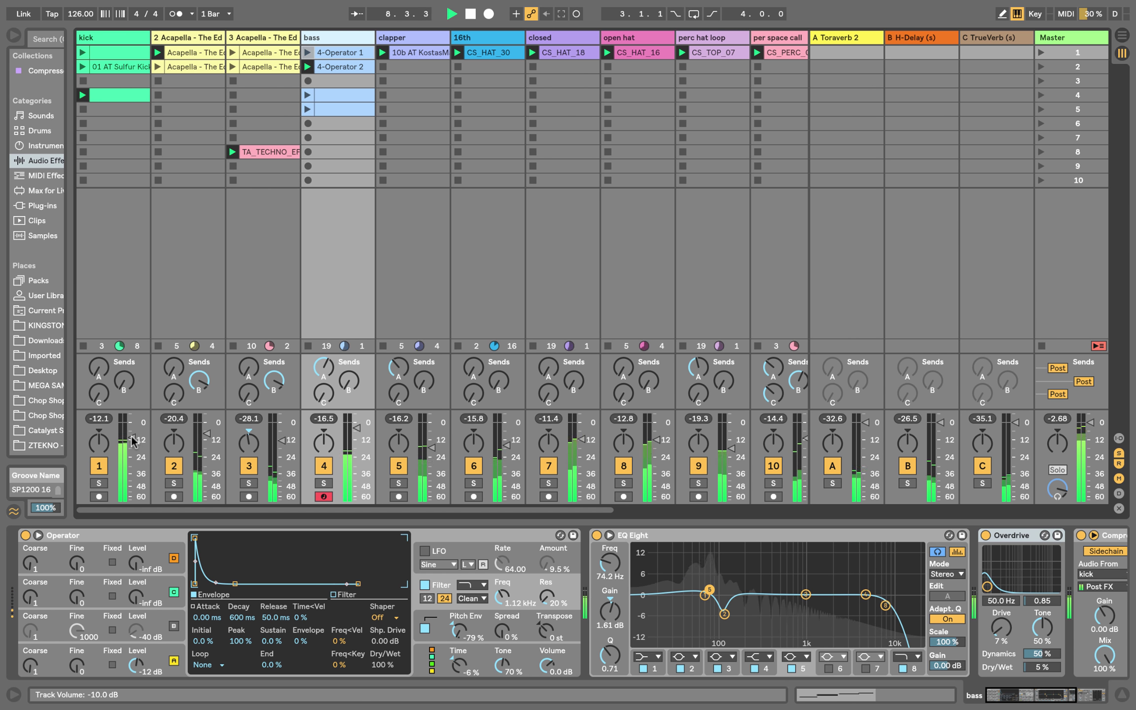
drag(135, 440, 131, 434)
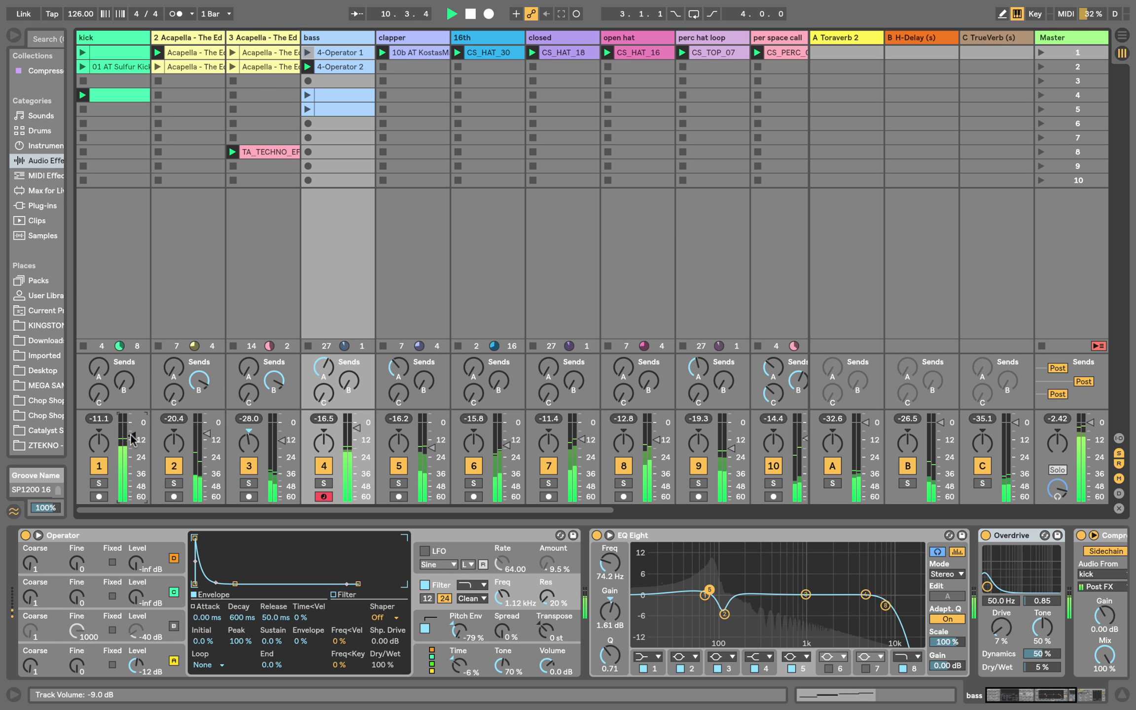
Activate and solo the low bass arp track, restart playback, and set its Compressor Dry/Wet to 100%.
click(649, 511)
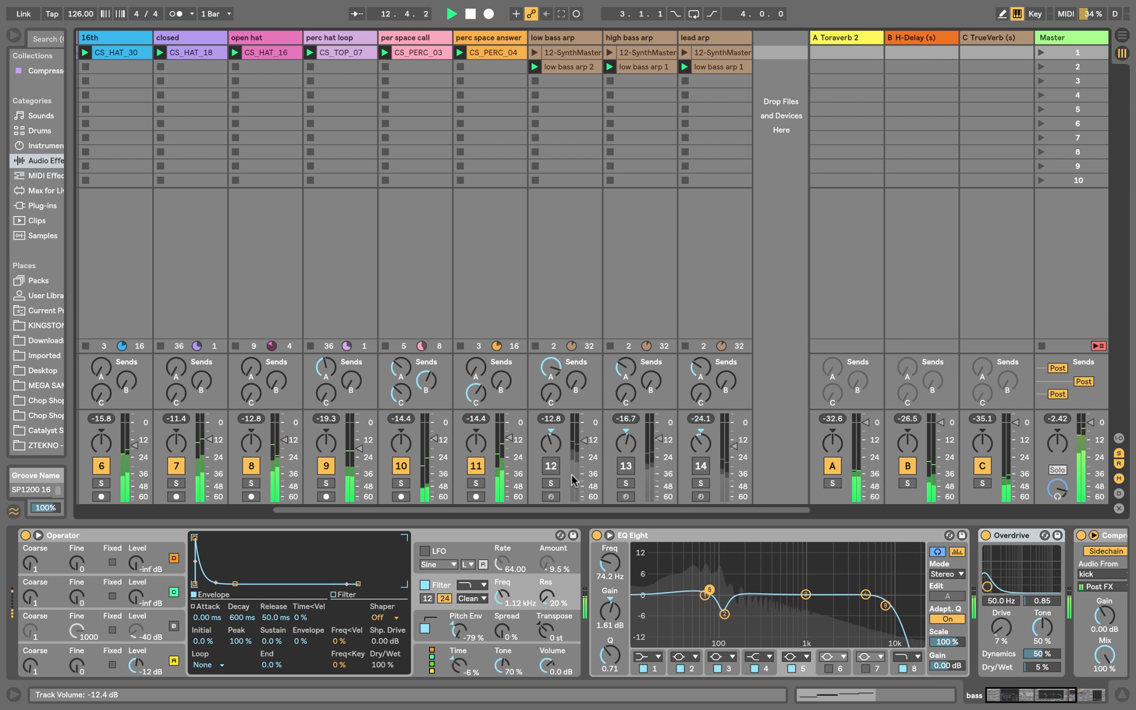
click(551, 466)
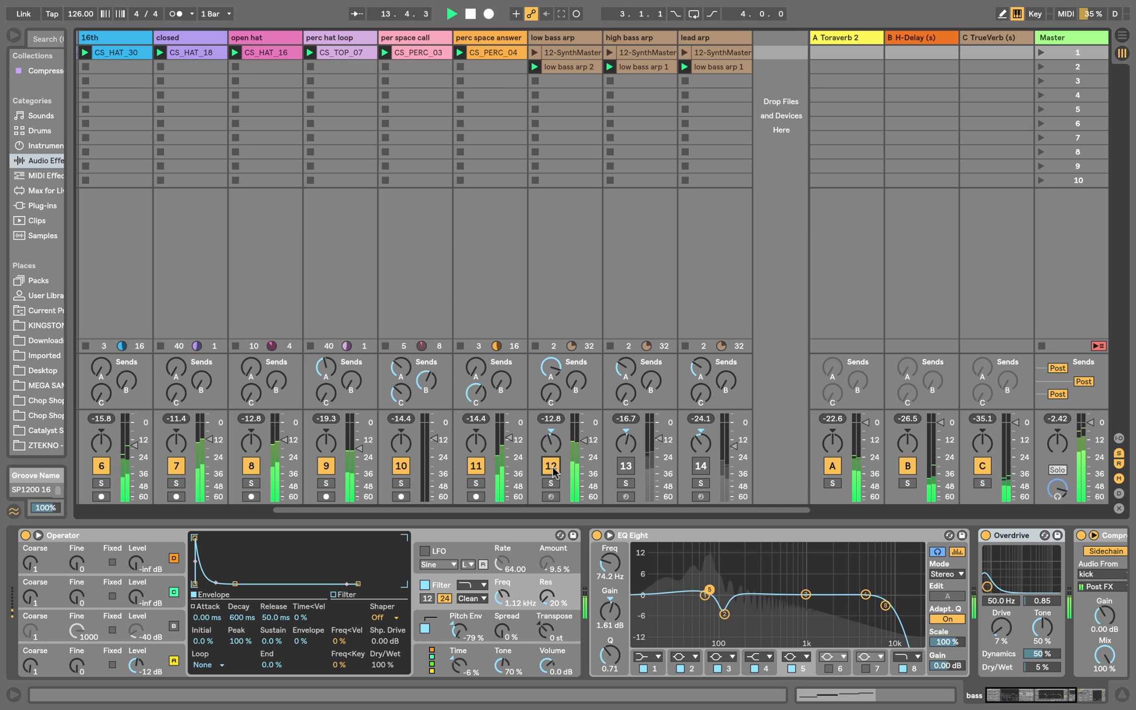
click(550, 483)
key(space)
key(space)
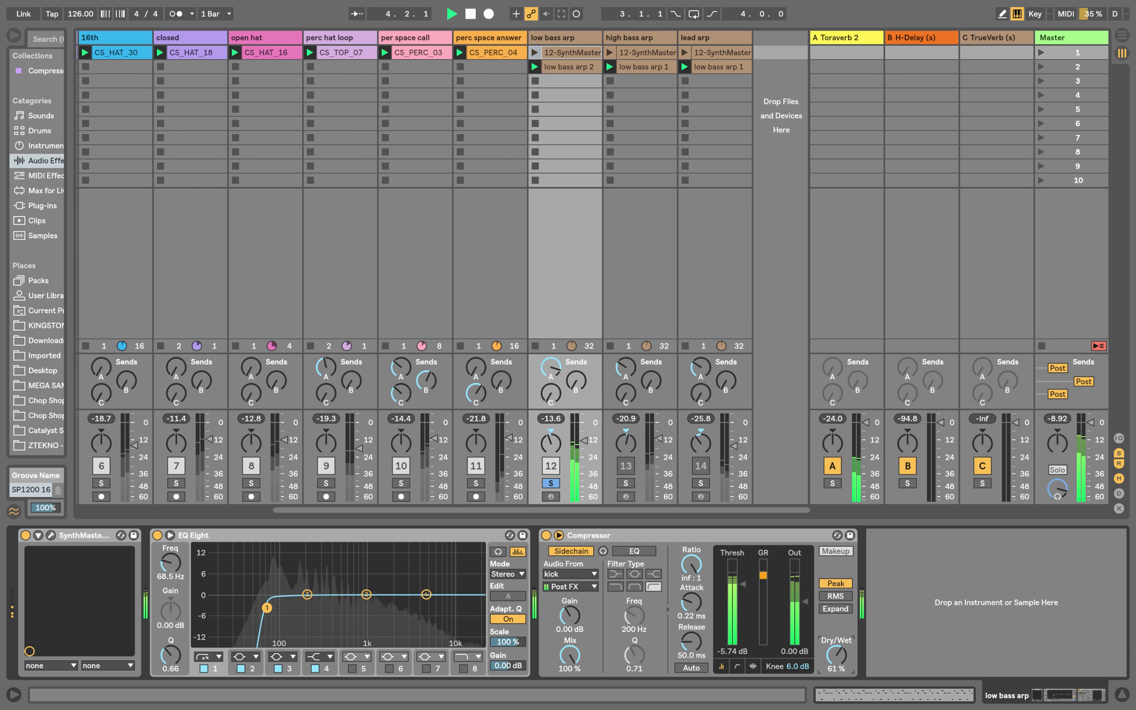
drag(834, 662, 834, 636)
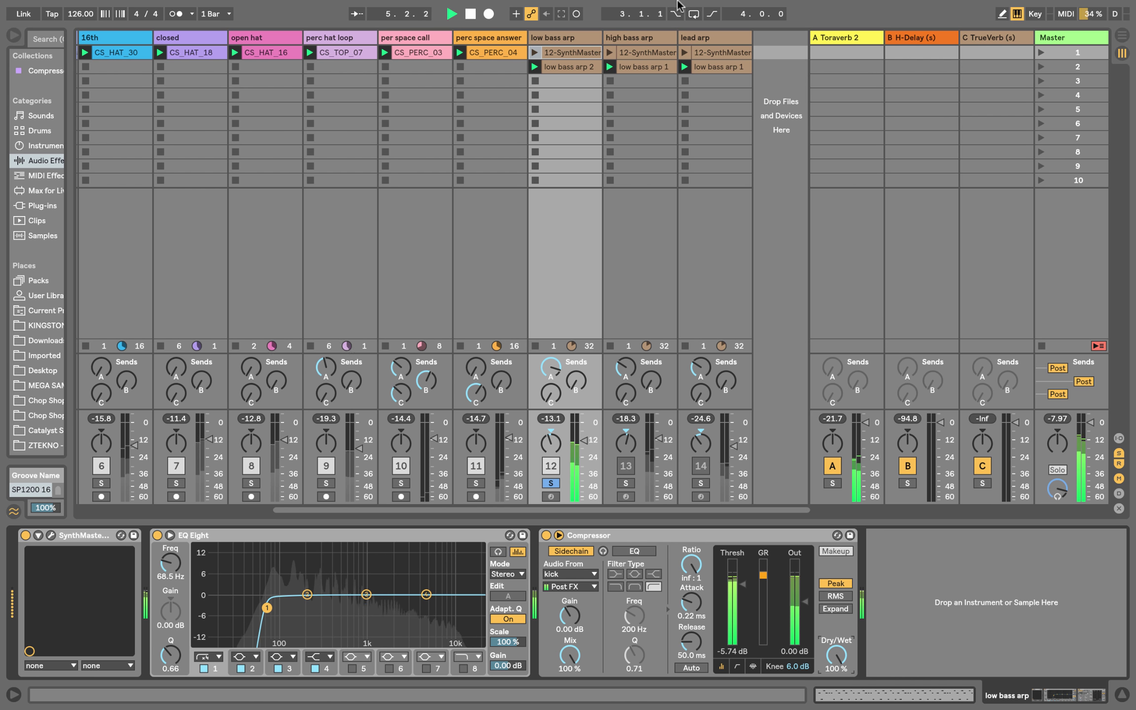
Solo the high bass arp and lead arp tracks, setting their Compressor Dry/Wet to 100% and 79% respectively.
click(647, 48)
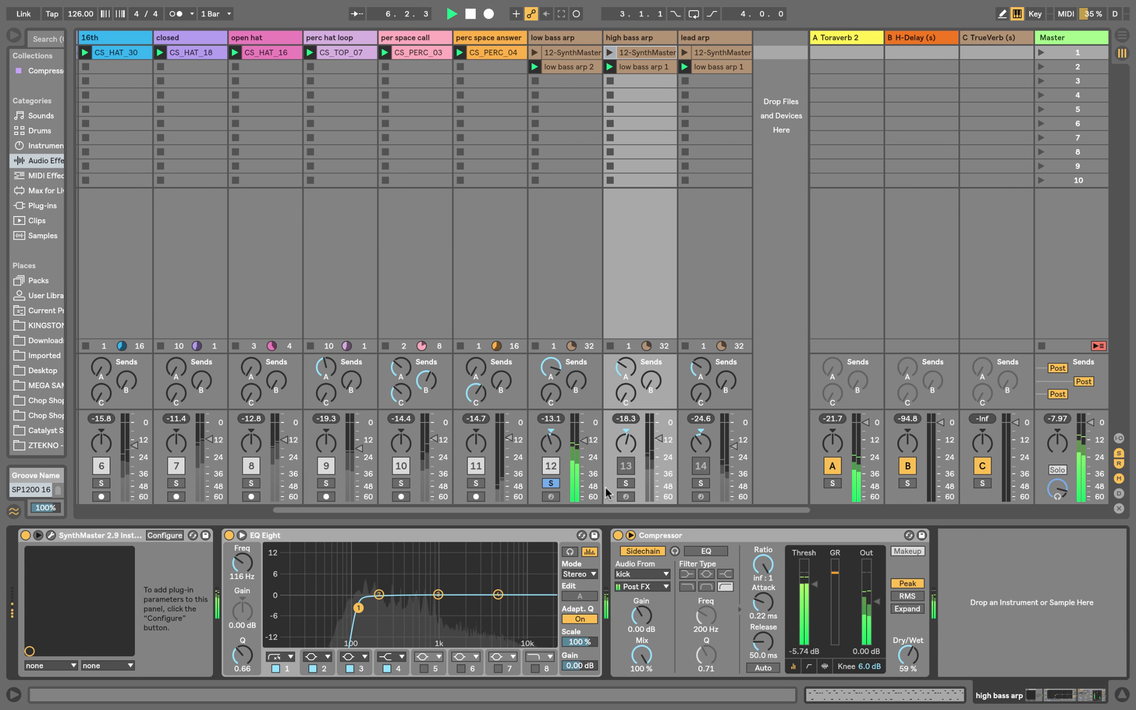
click(626, 483)
click(700, 483)
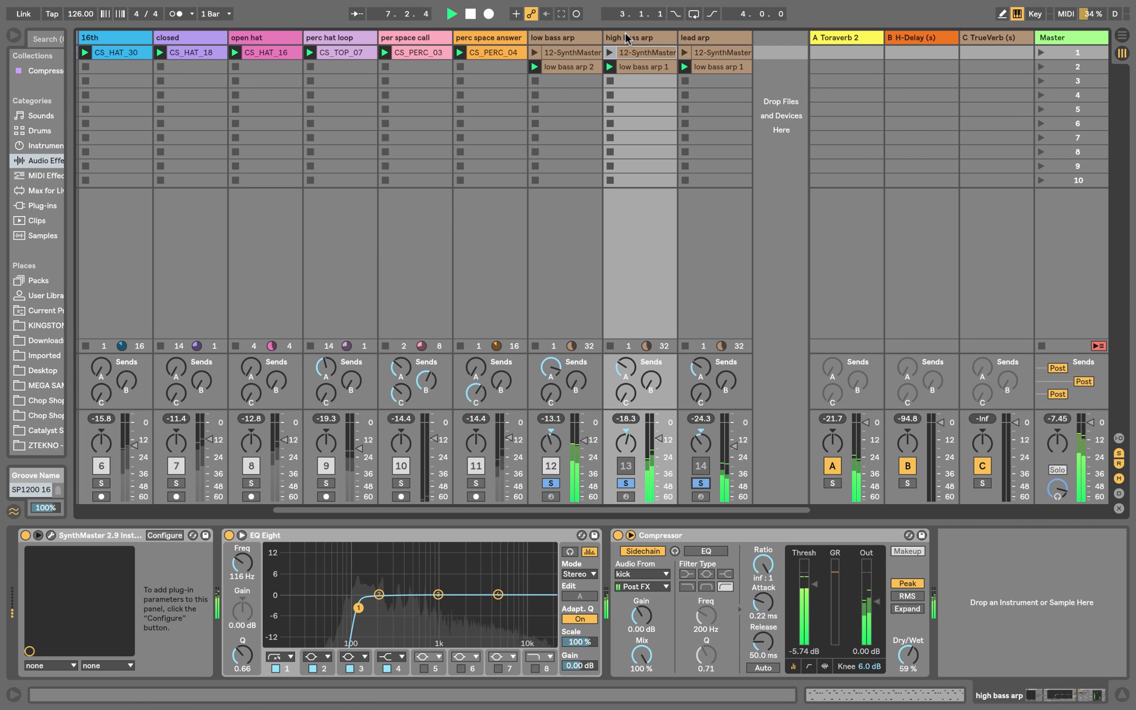
drag(908, 656, 908, 642)
click(708, 50)
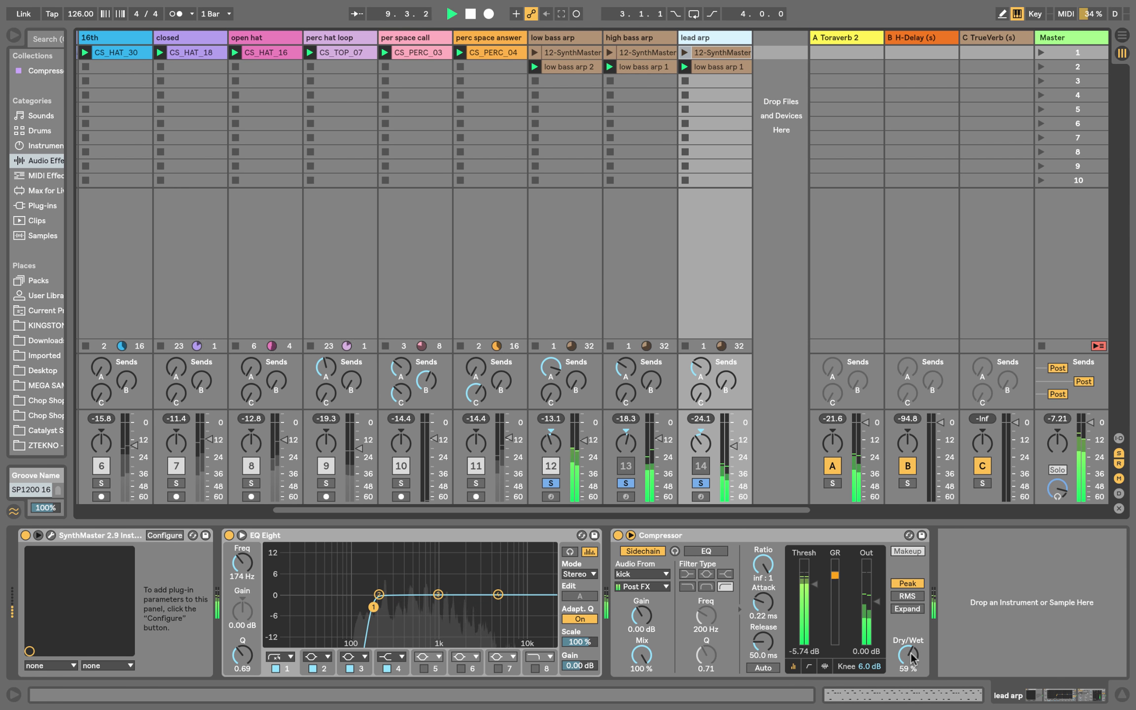
drag(908, 658, 908, 656)
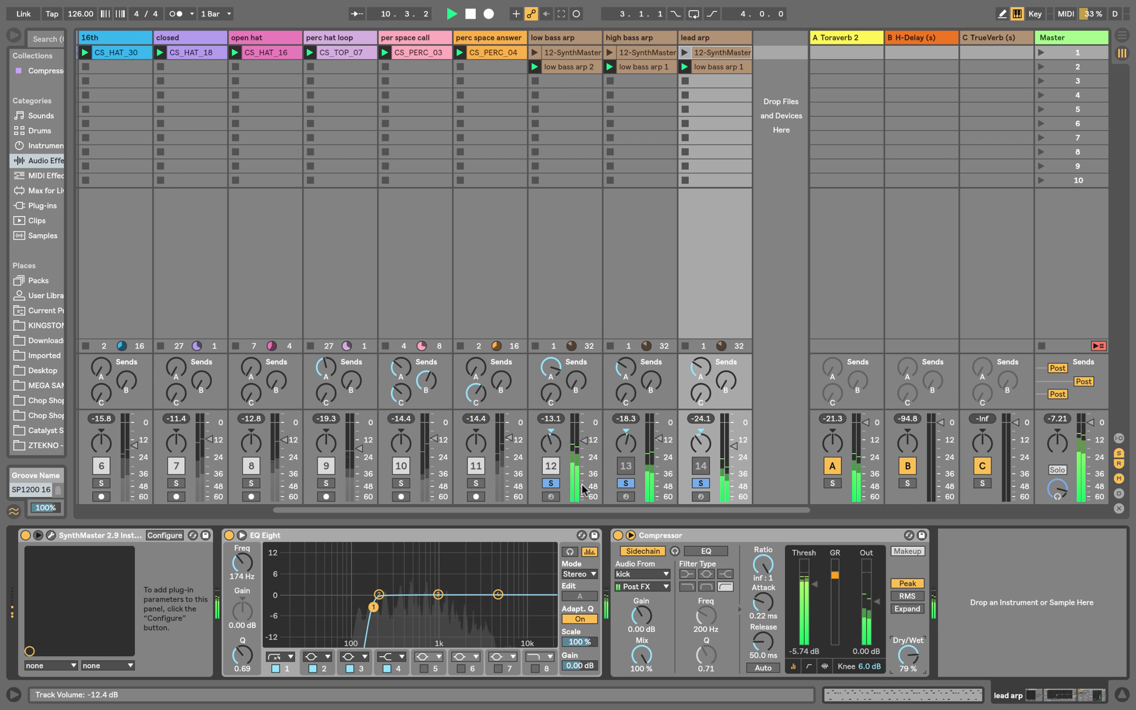
Unsolo the arps, activate the high bass arp and lead arp tracks, and raise the lead arp's Compressor Dry/Wet further.
click(551, 482)
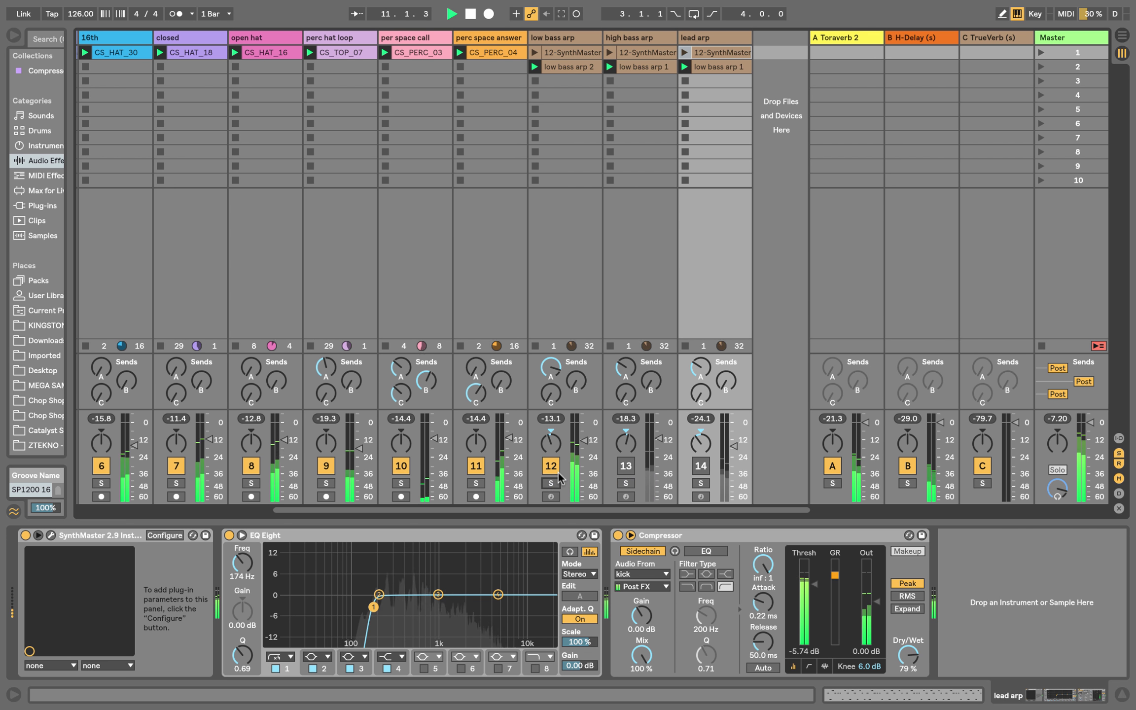
click(625, 465)
click(700, 466)
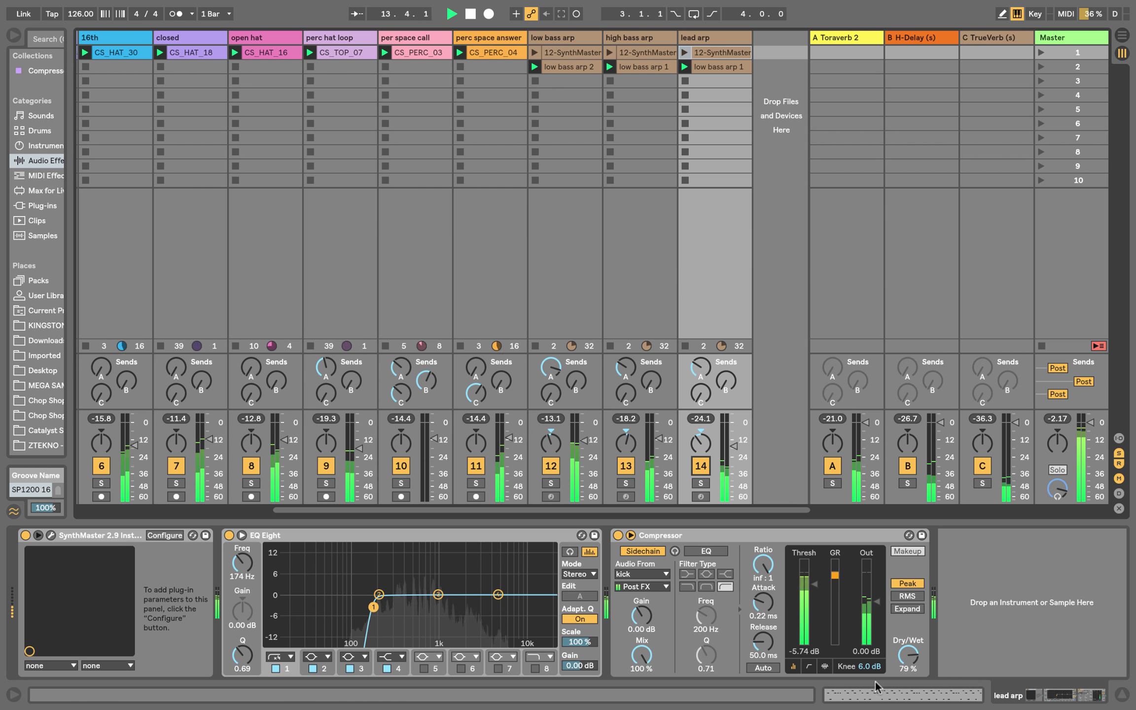
drag(907, 658, 906, 636)
Reduce the low bass arp track's send A to the Toraverb 2 return.
click(631, 38)
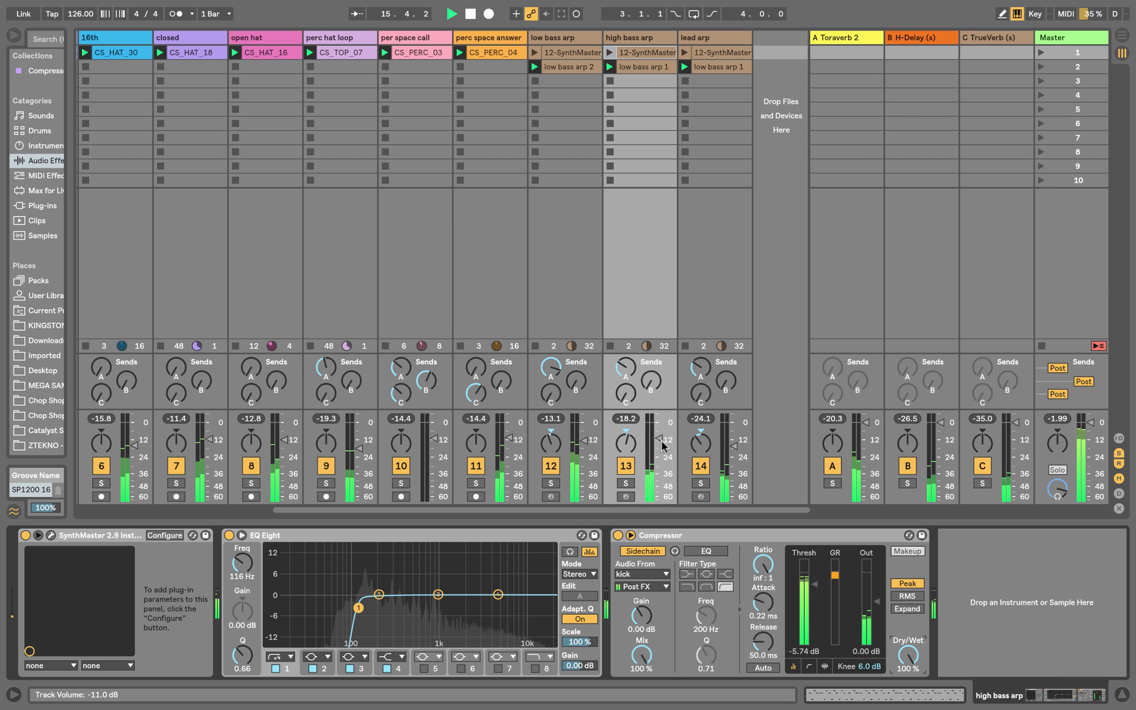
click(551, 367)
mouse_move(550, 367)
mouse_down()
mouse_move(551, 389)
mouse_move(559, 371)
mouse_up()
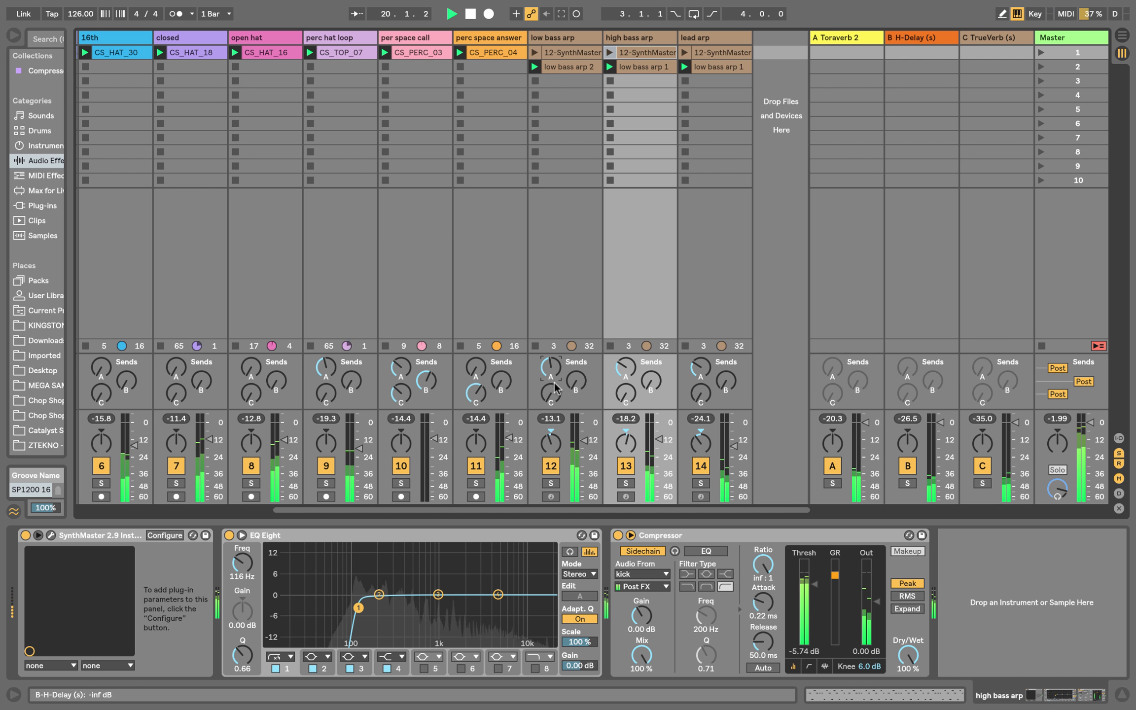
Open SynthMaster on the high bass arp track, sweep Layer 1's Filter1 cutoff up and down to a moderate setting, and close the plug-in.
click(558, 41)
click(628, 42)
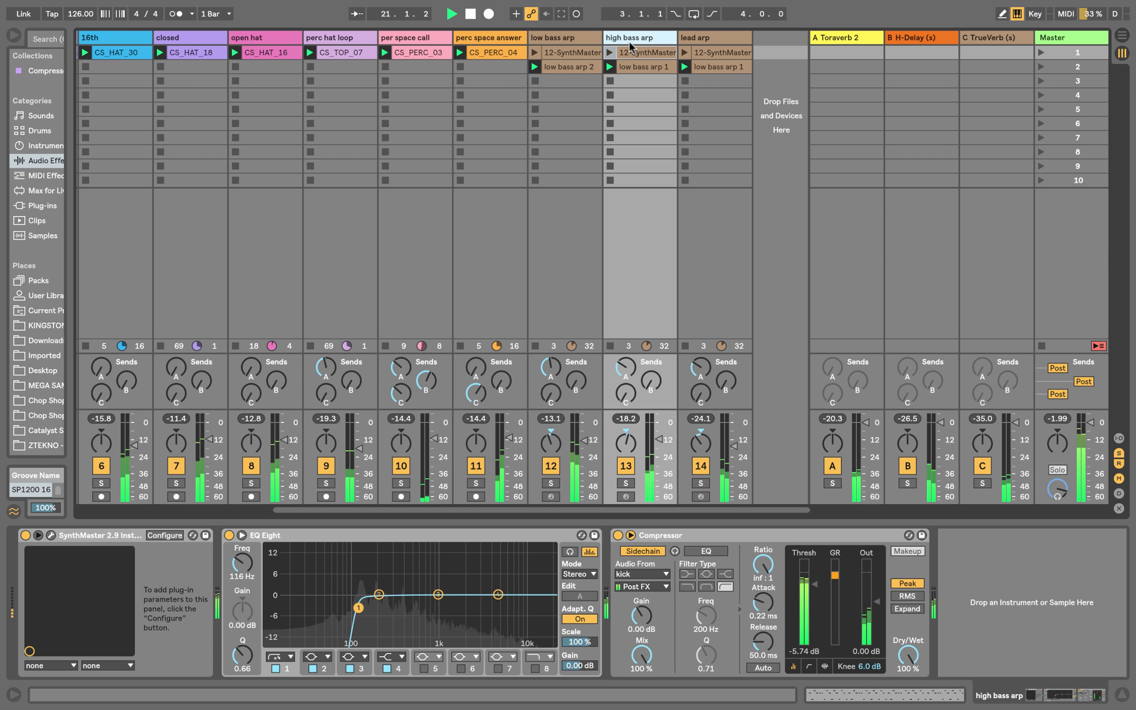
click(558, 37)
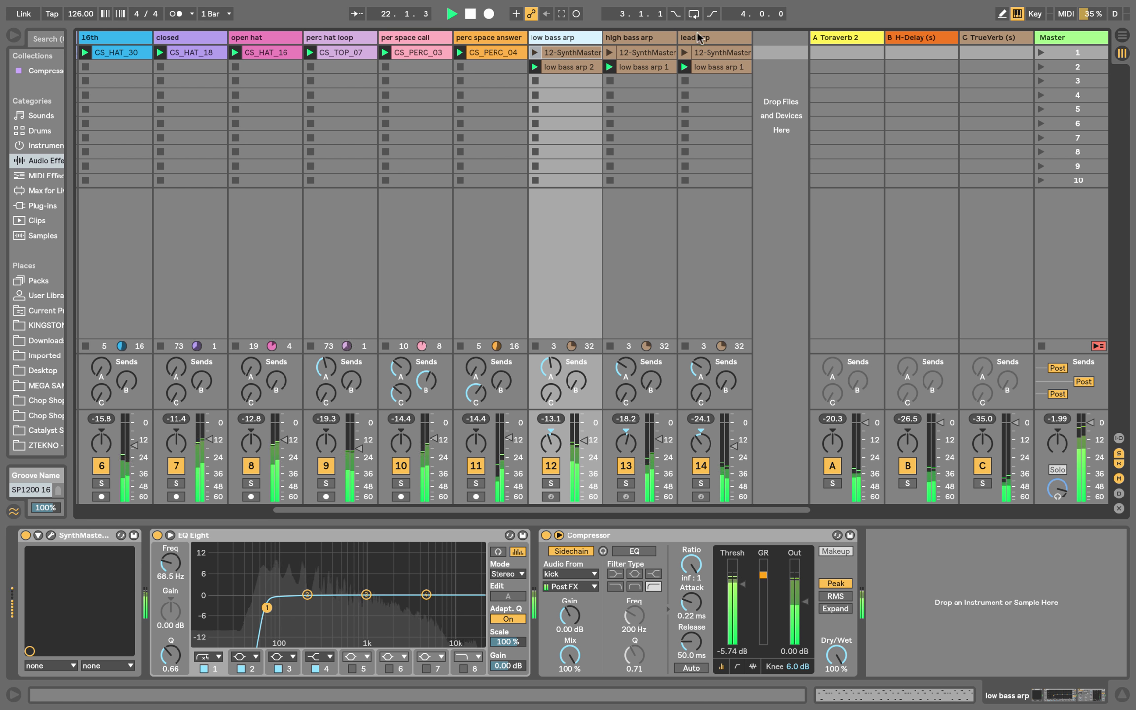
click(659, 35)
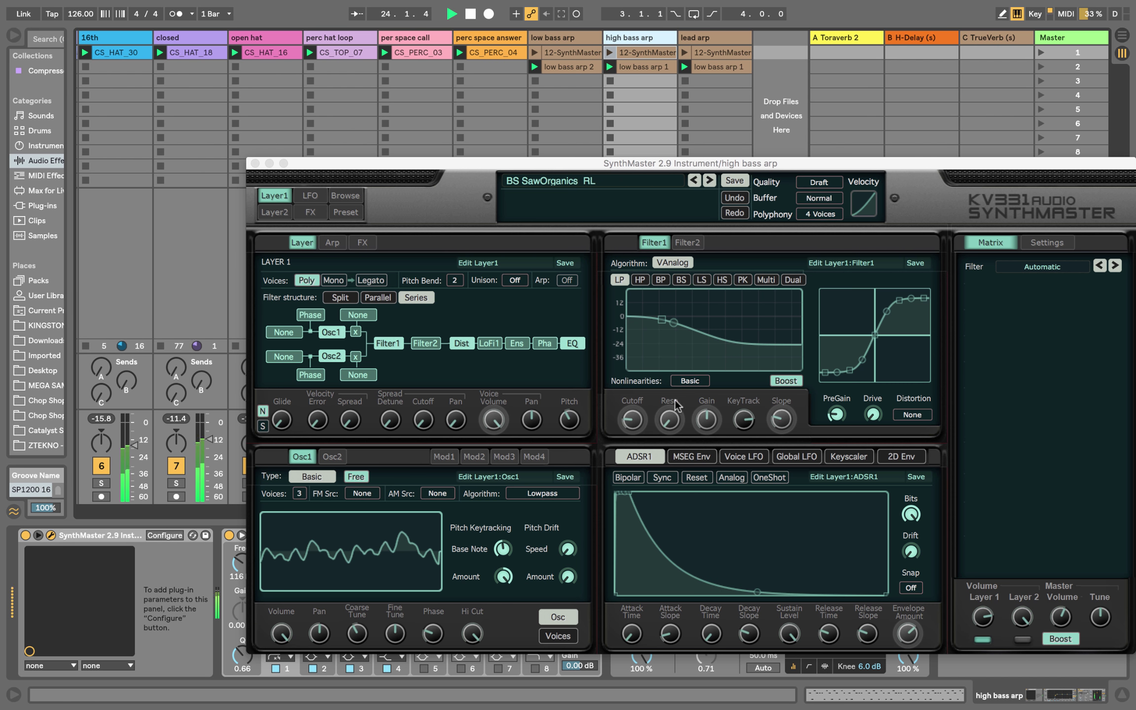
click(636, 417)
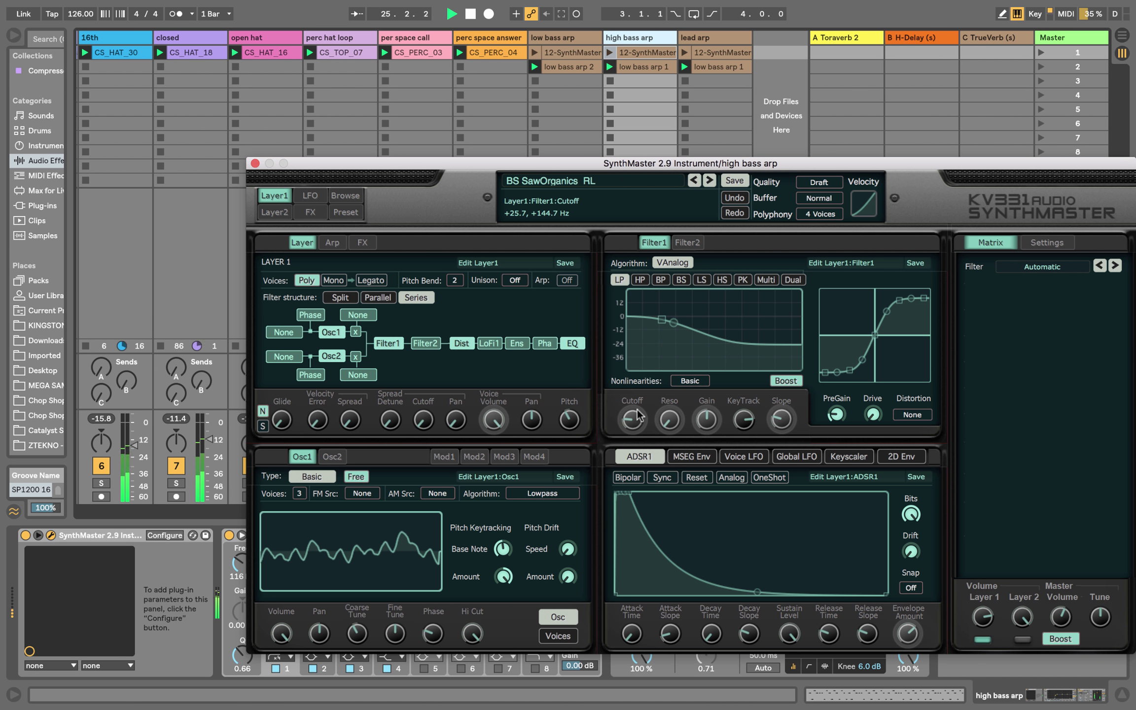
drag(637, 419, 649, 357)
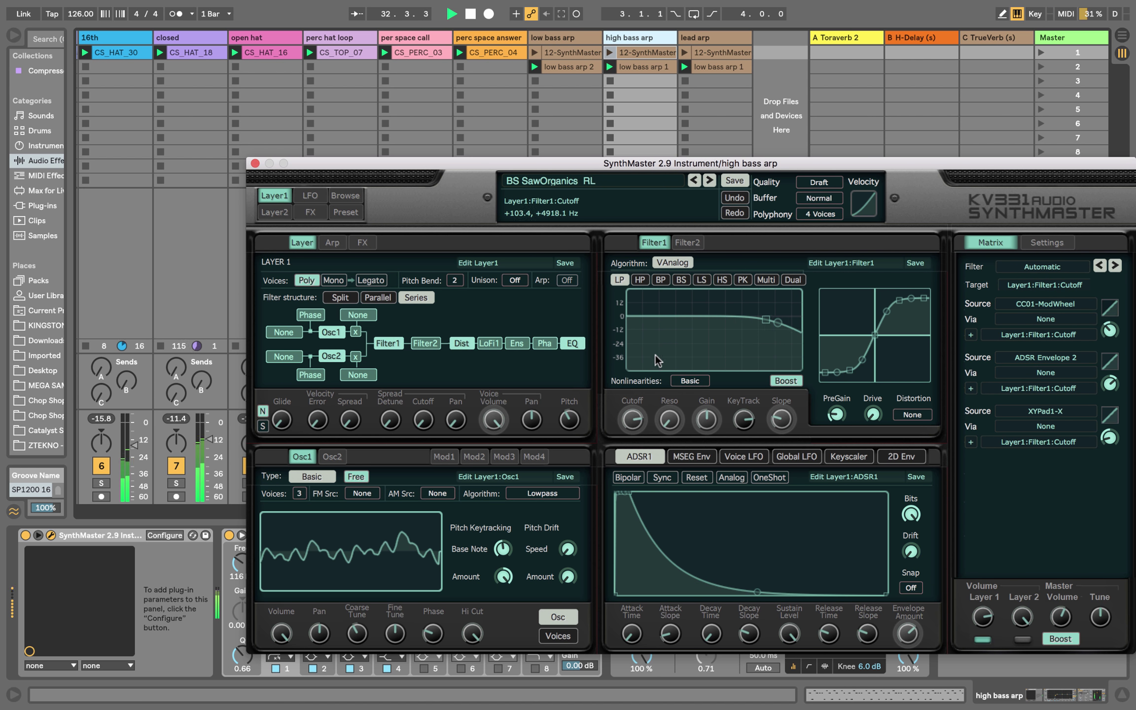
drag(657, 365, 676, 417)
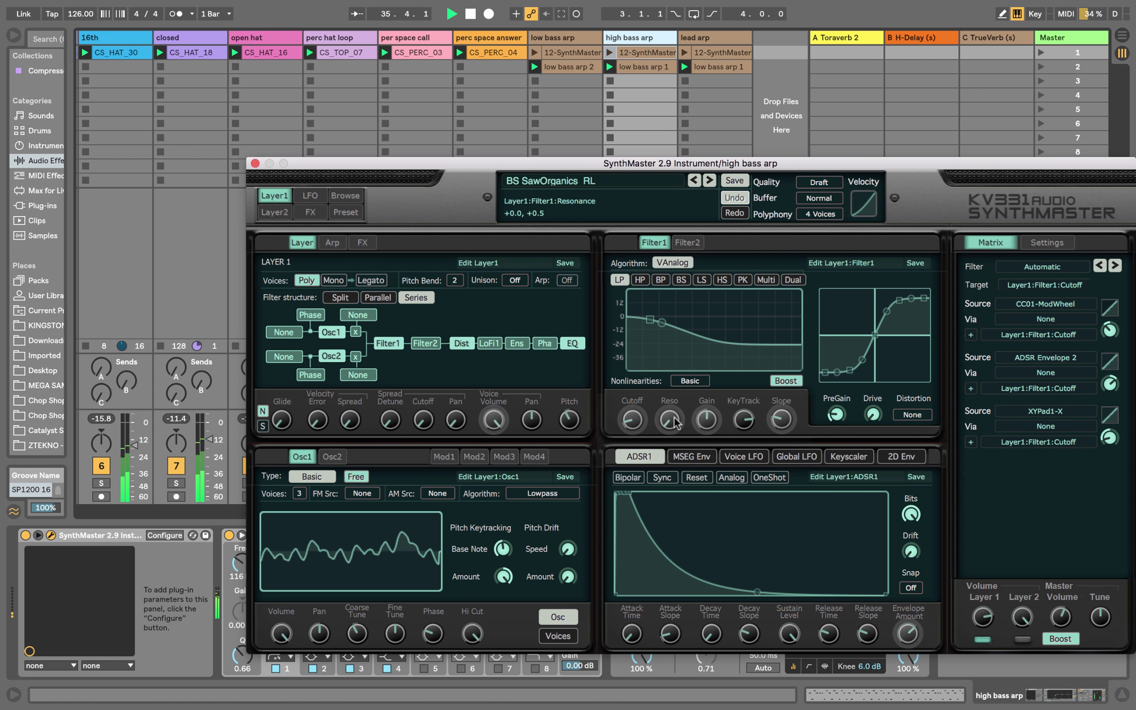
mouse_move(642, 417)
mouse_down()
mouse_move(641, 435)
mouse_move(638, 406)
mouse_up()
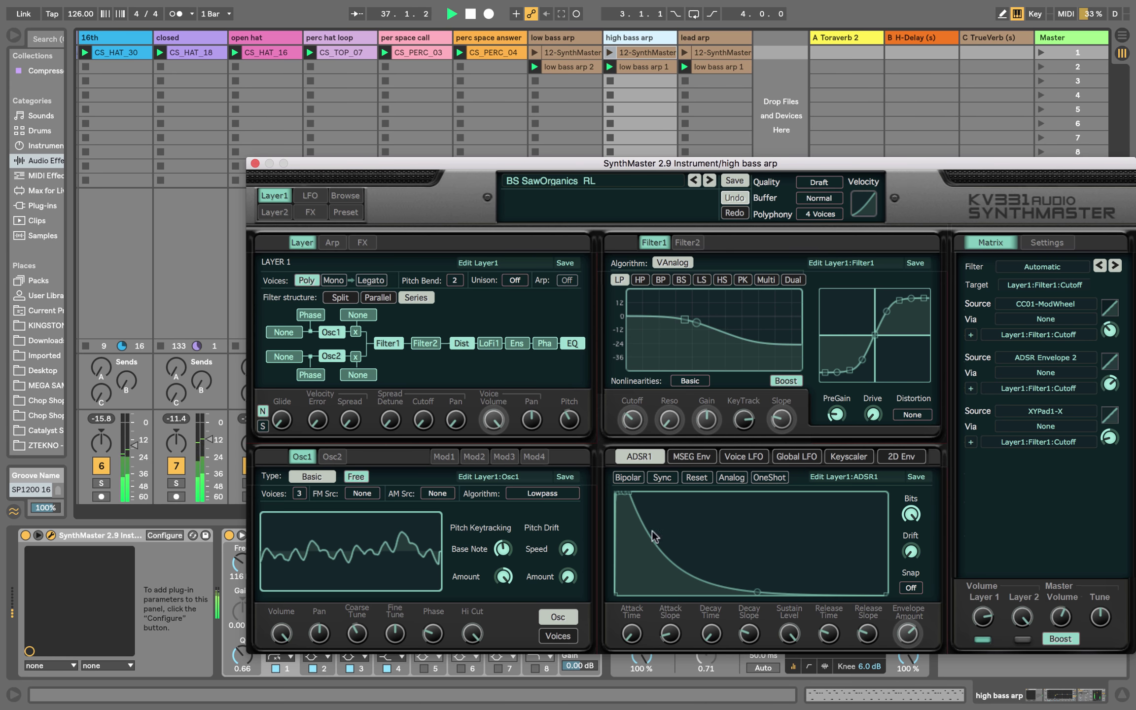
click(255, 162)
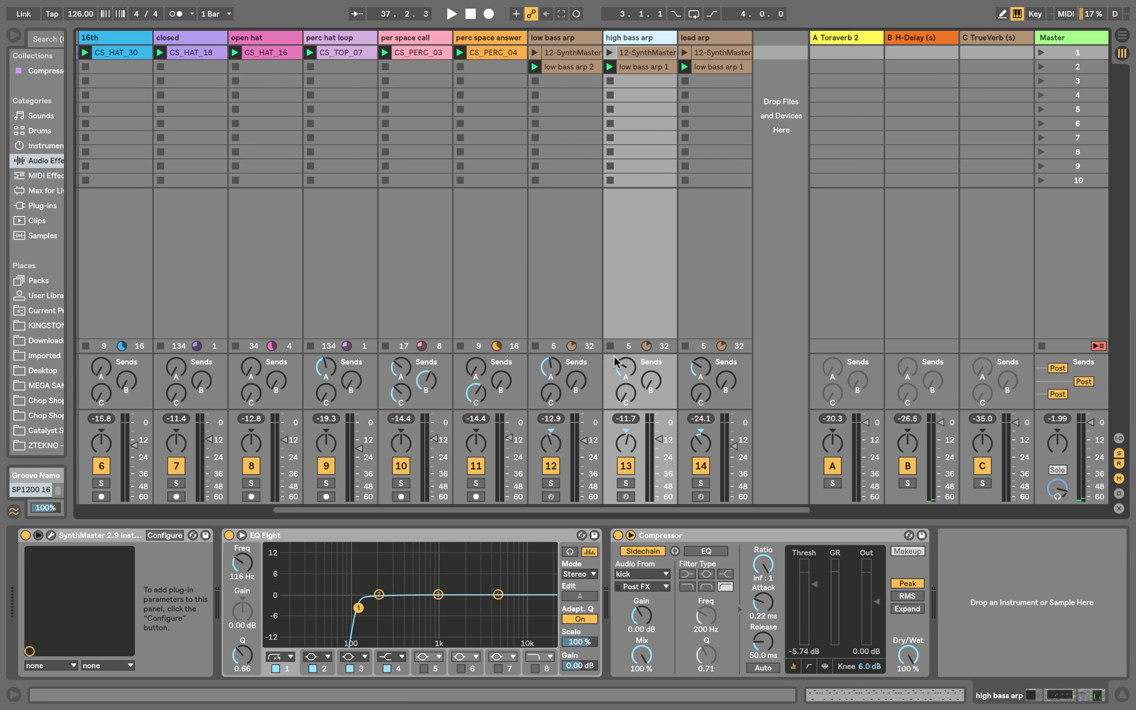
Deactivate the low bass arp, high bass arp and lead arp tracks.
click(556, 463)
click(621, 464)
click(698, 465)
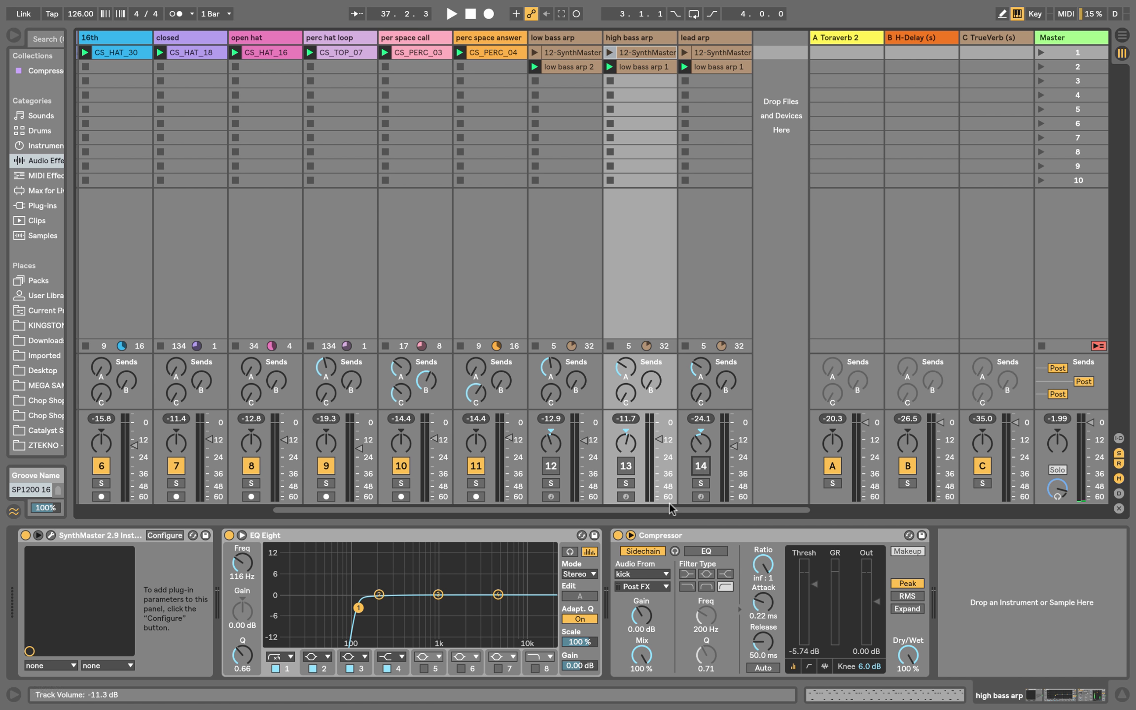
Move the bass track directly after the kick track, ahead of both acapella tracks.
drag(671, 509, 473, 509)
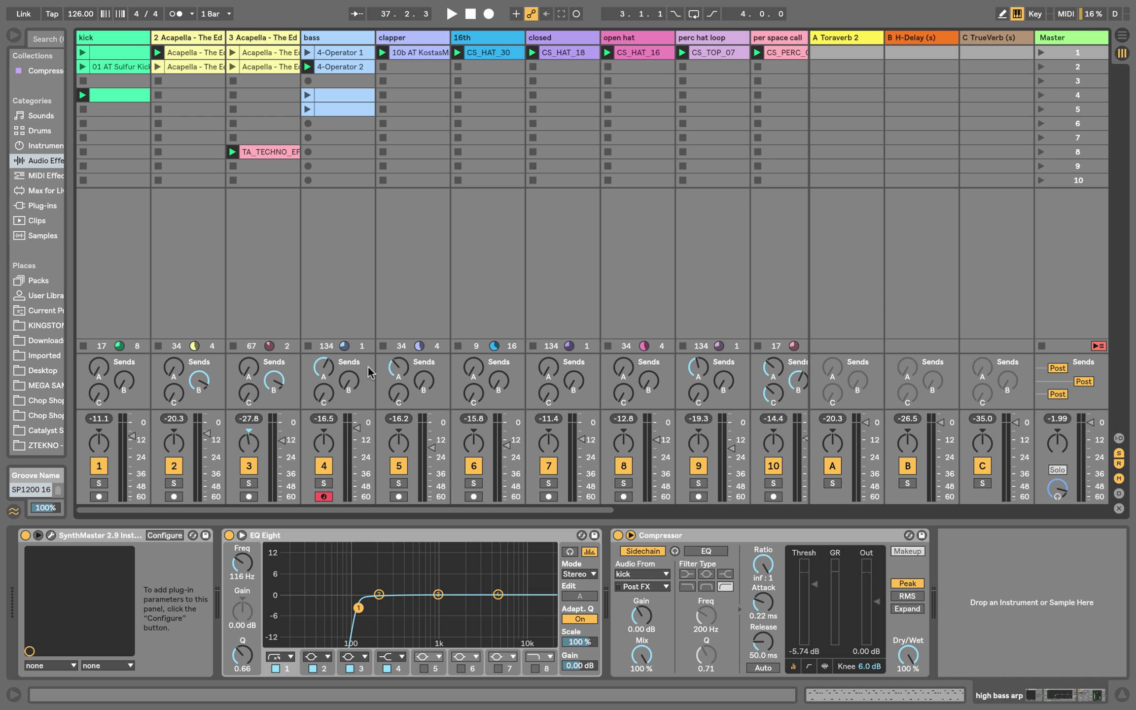
click(266, 38)
drag(343, 39, 154, 38)
click(120, 36)
click(163, 38)
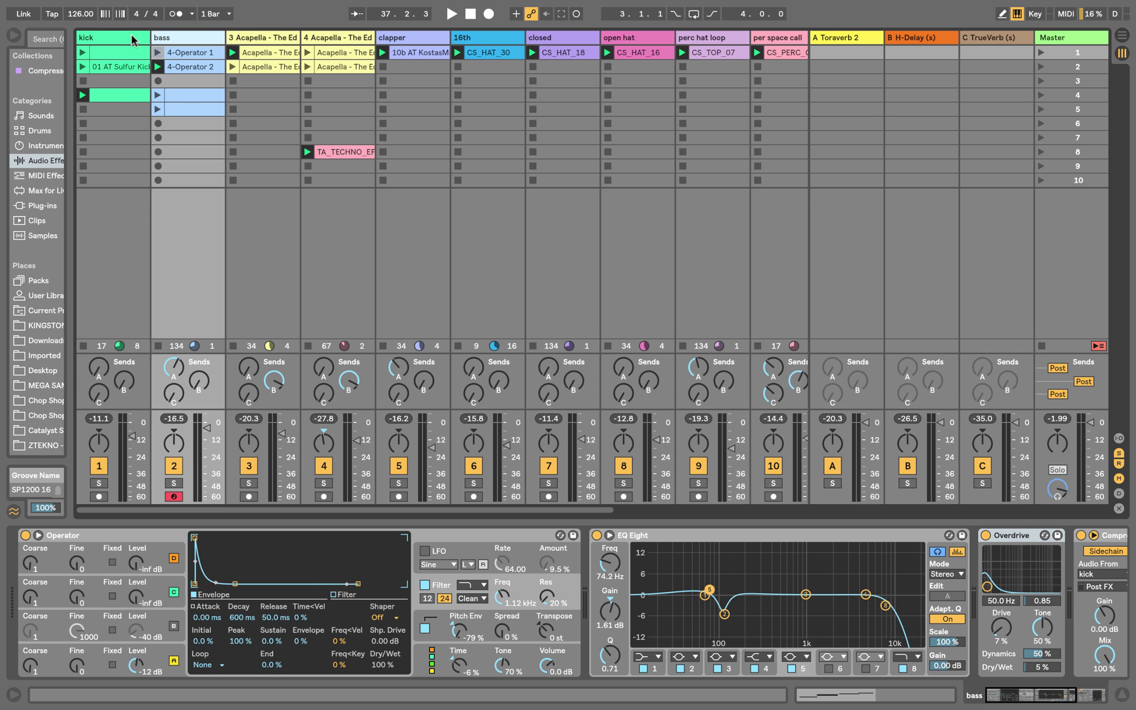
Solo the bass track, open its 4-Operator 2 clip and play the bass alone.
click(130, 37)
click(181, 35)
click(128, 36)
click(163, 38)
click(169, 485)
click(192, 64)
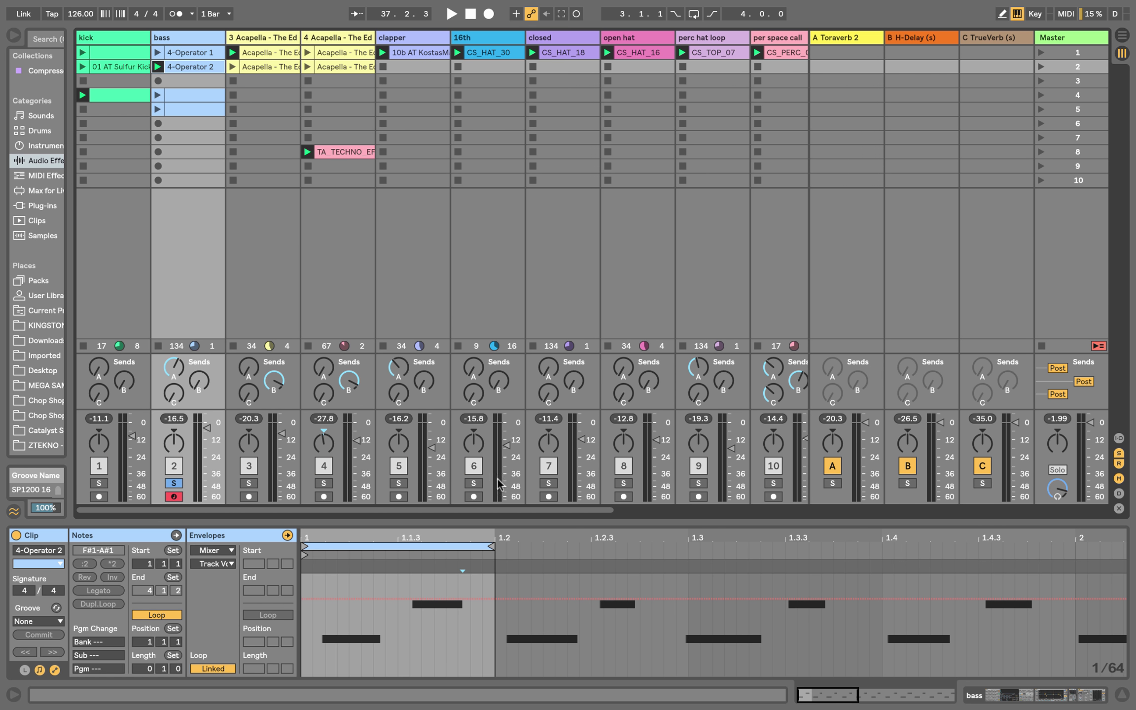
key(space)
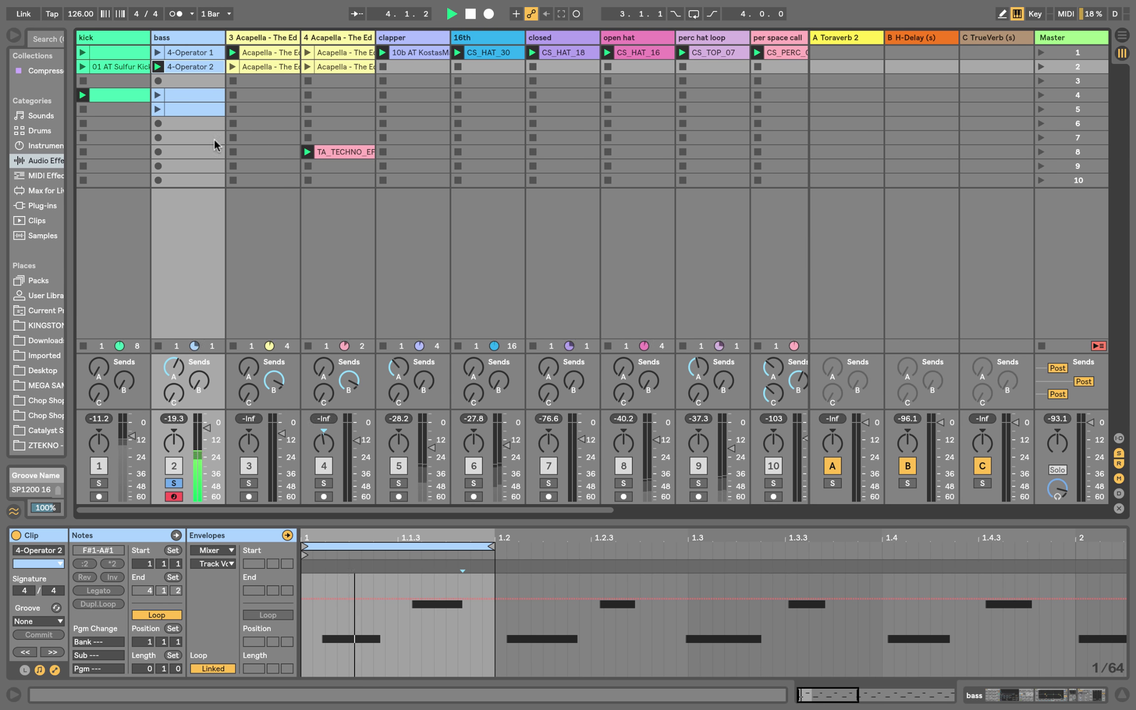
Examine the bass device chain from Operator through to the kick-sidechained Compressor, with playback stopped, and unsolo the bass track.
click(190, 38)
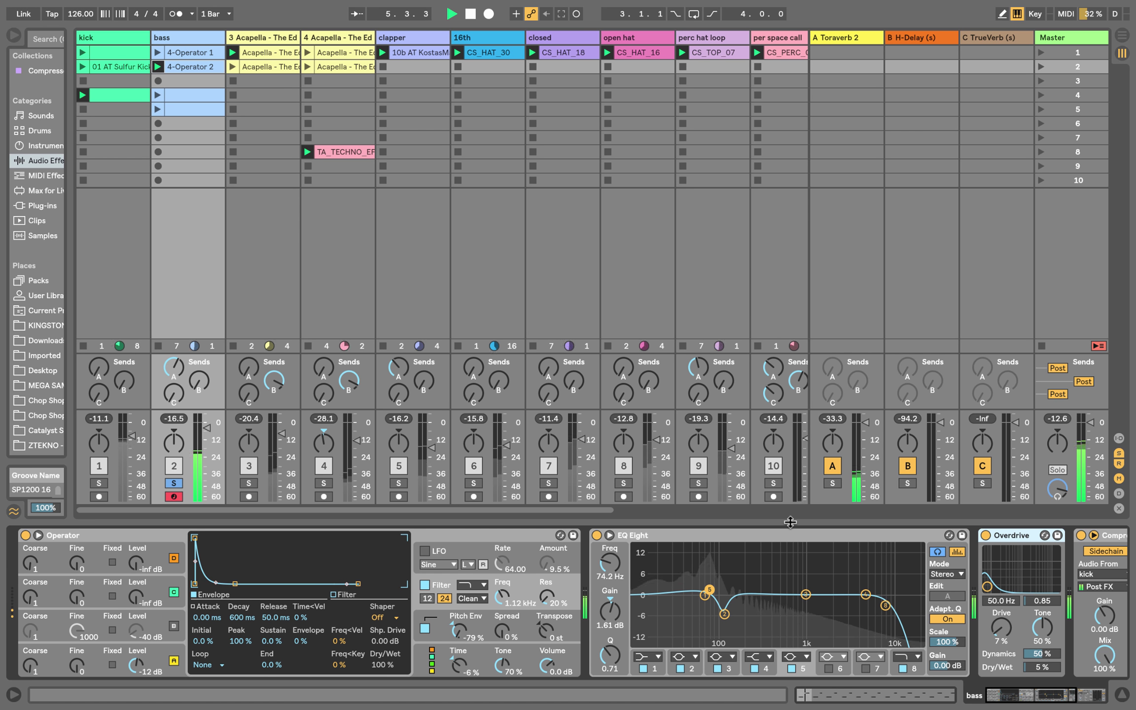
key(space)
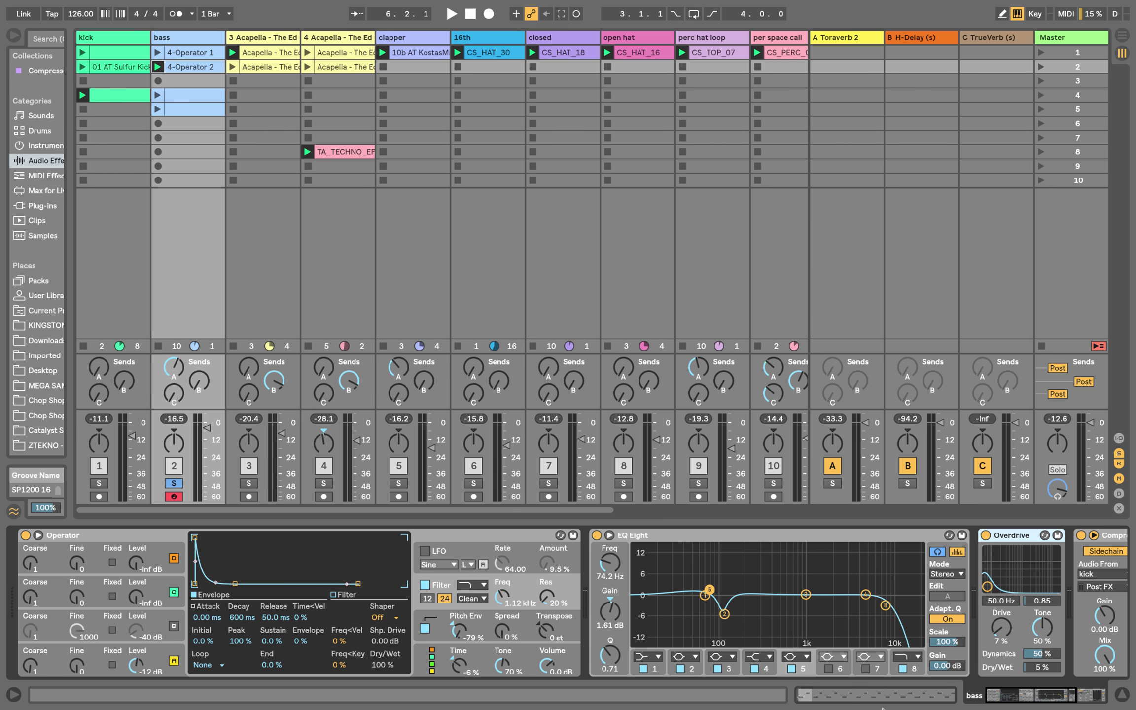
scroll(812, 577, right, 5)
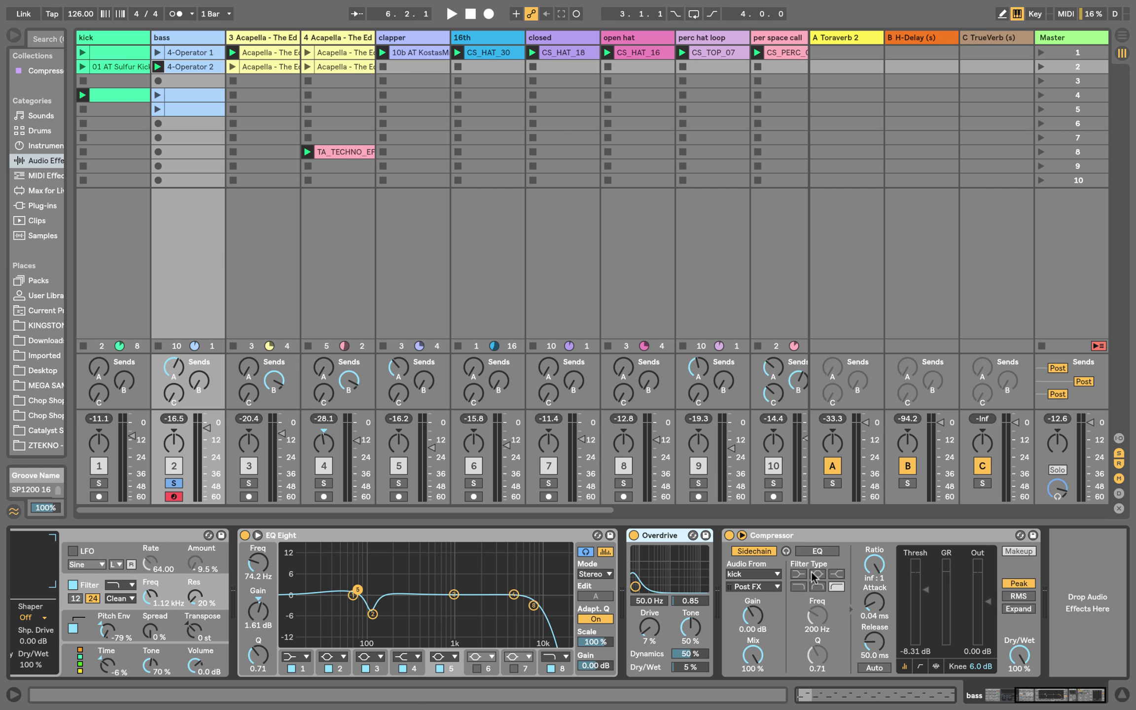
scroll(813, 577, left, 5)
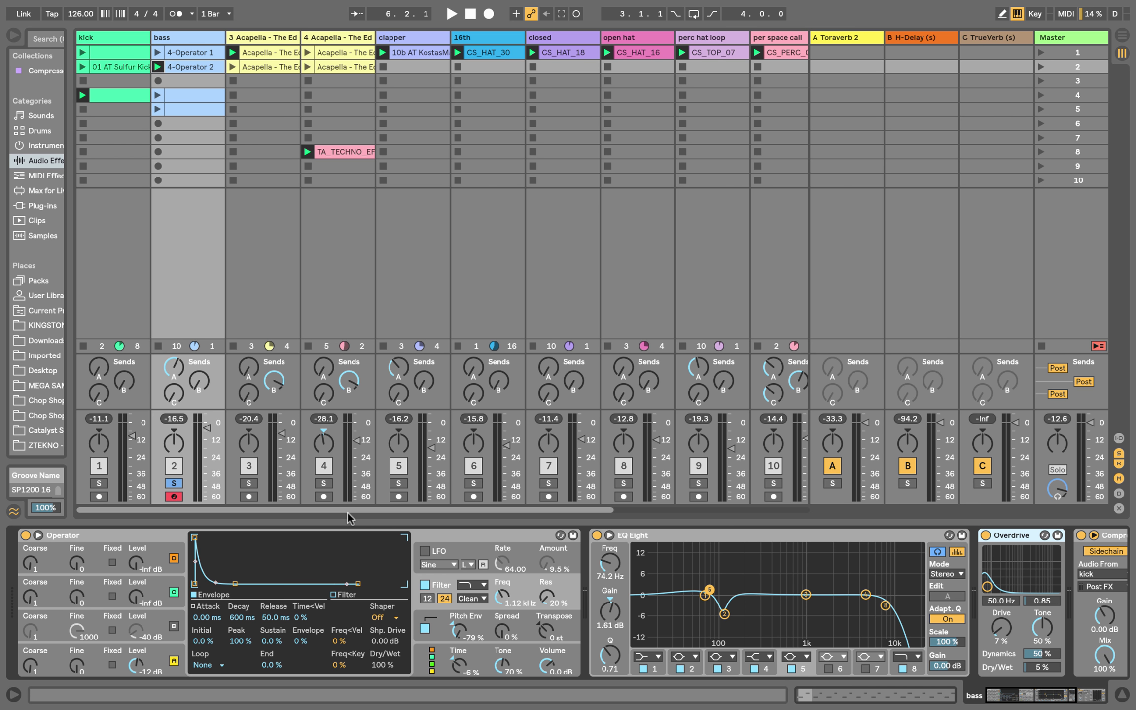
click(170, 485)
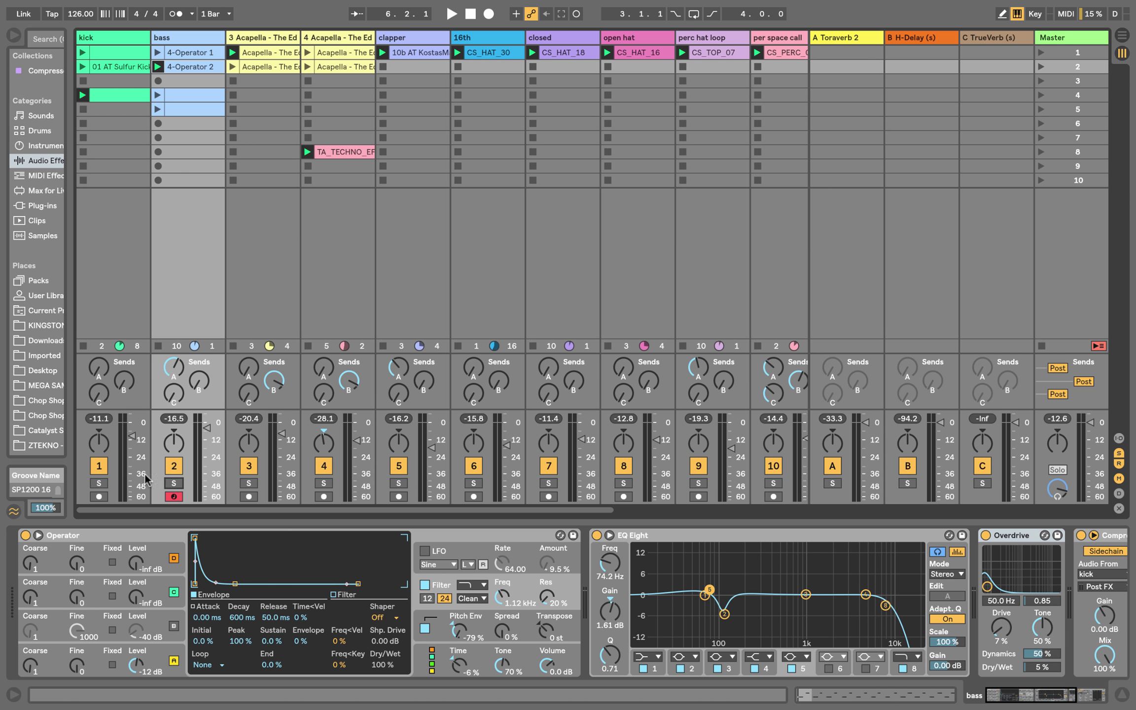
Solo the kick track, view its scene 4 clip, and audition the scene 1 kick clip.
click(99, 486)
click(113, 95)
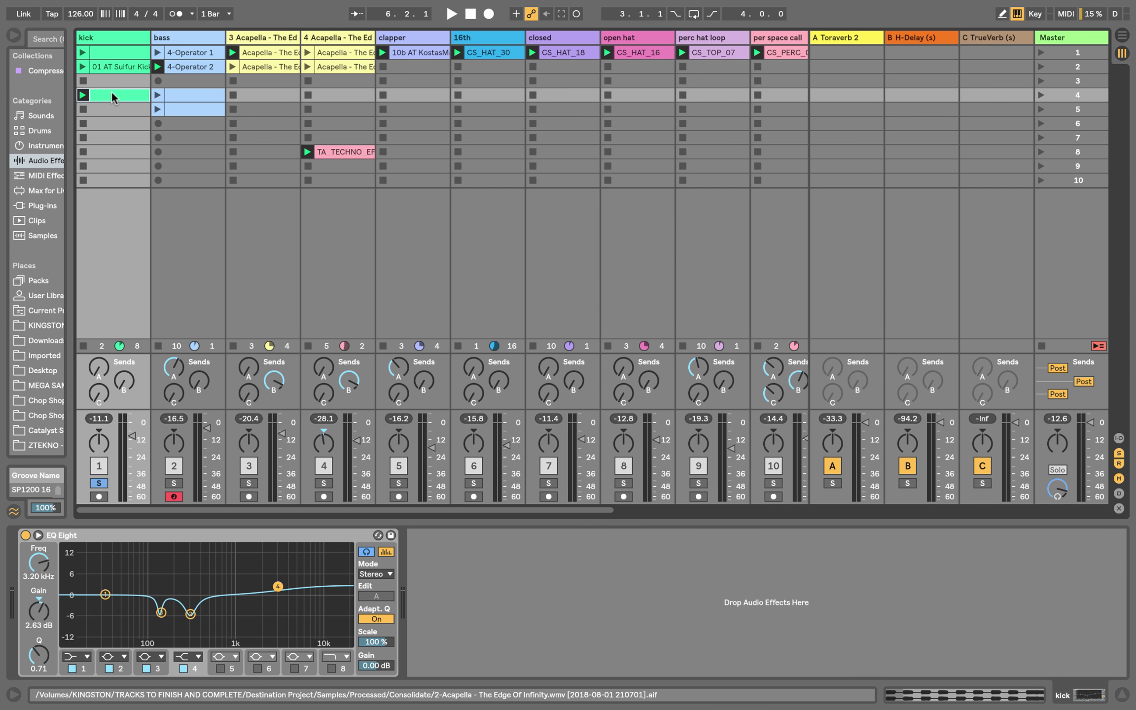
click(106, 56)
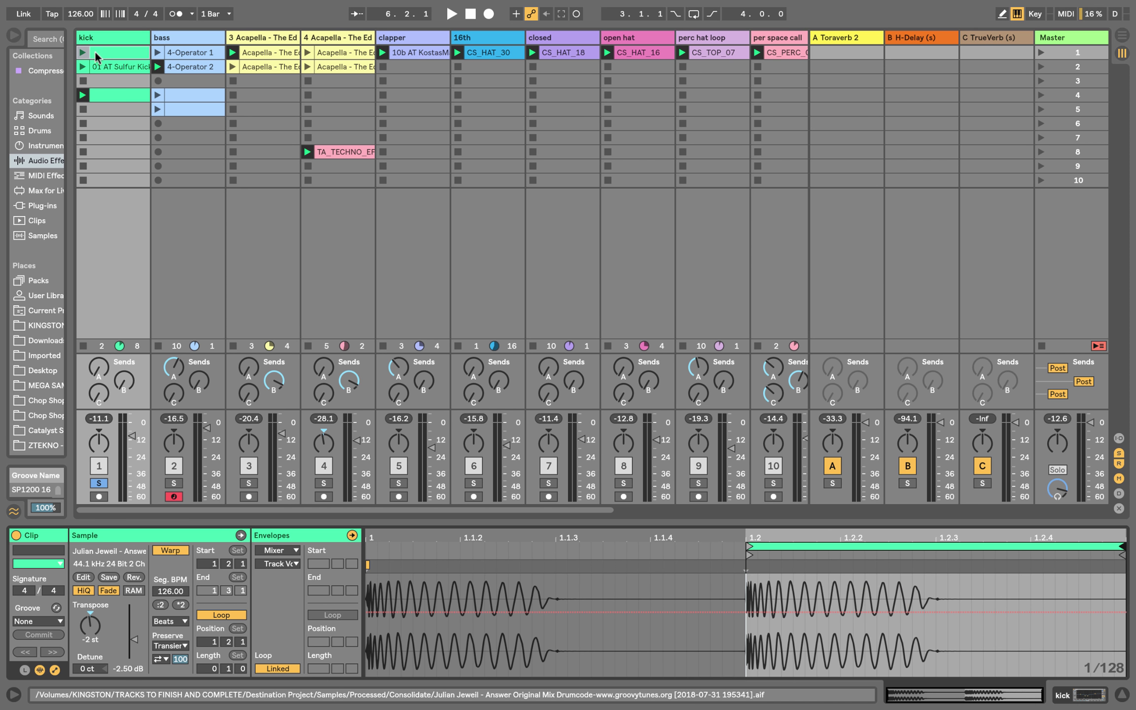
click(82, 52)
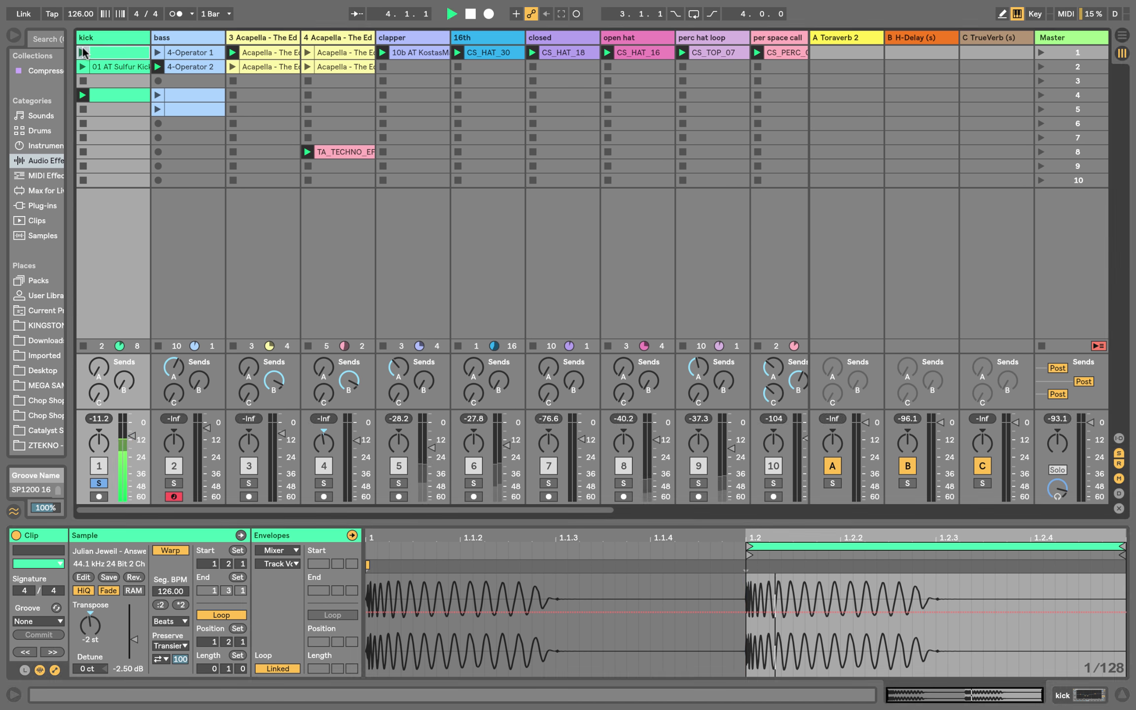
key(space)
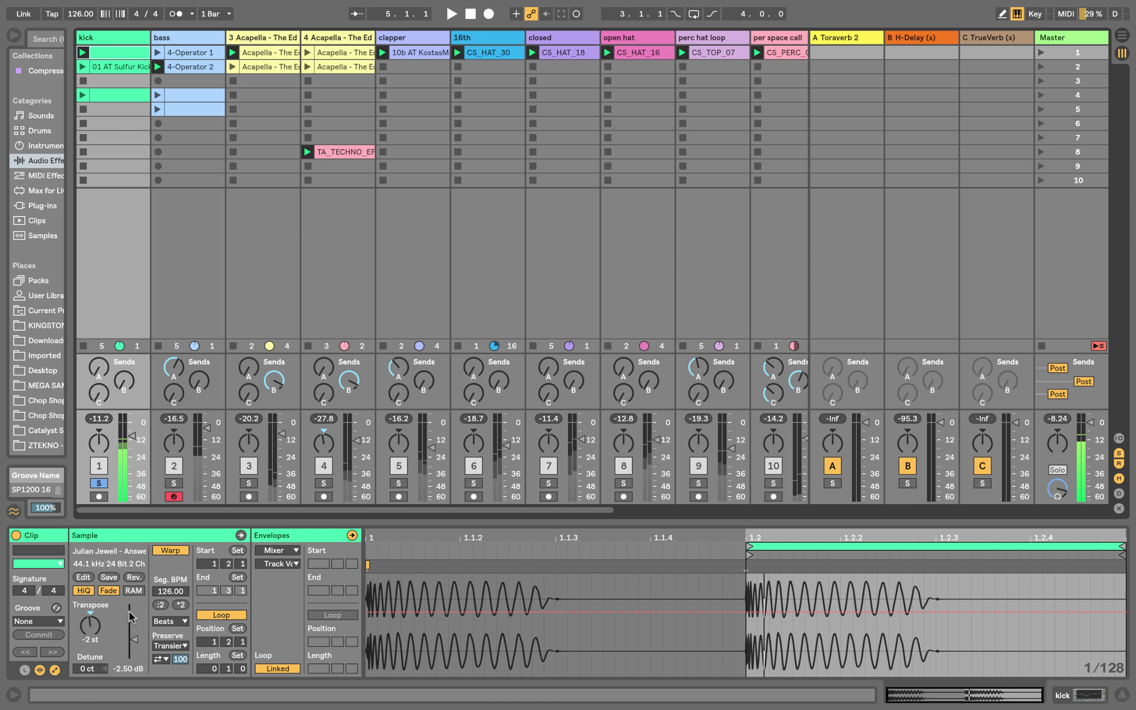
Try the scene 1 kick clip at a 0 st transpose, undo the change, and audition the restored kick.
click(91, 613)
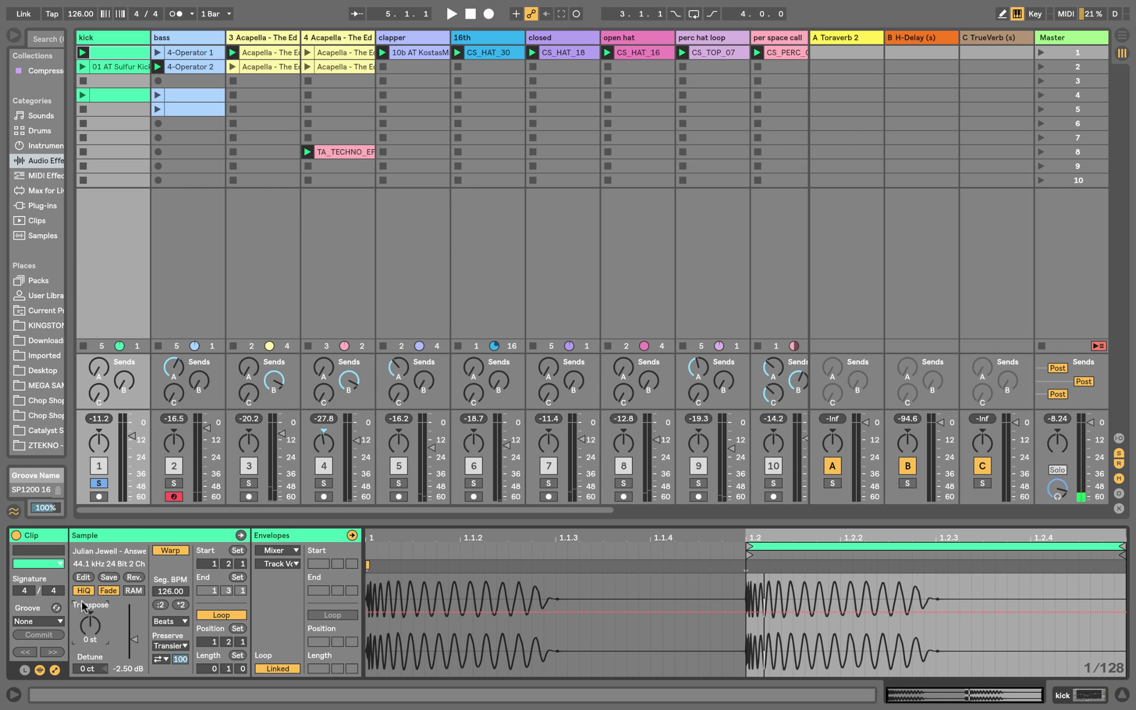
key(space)
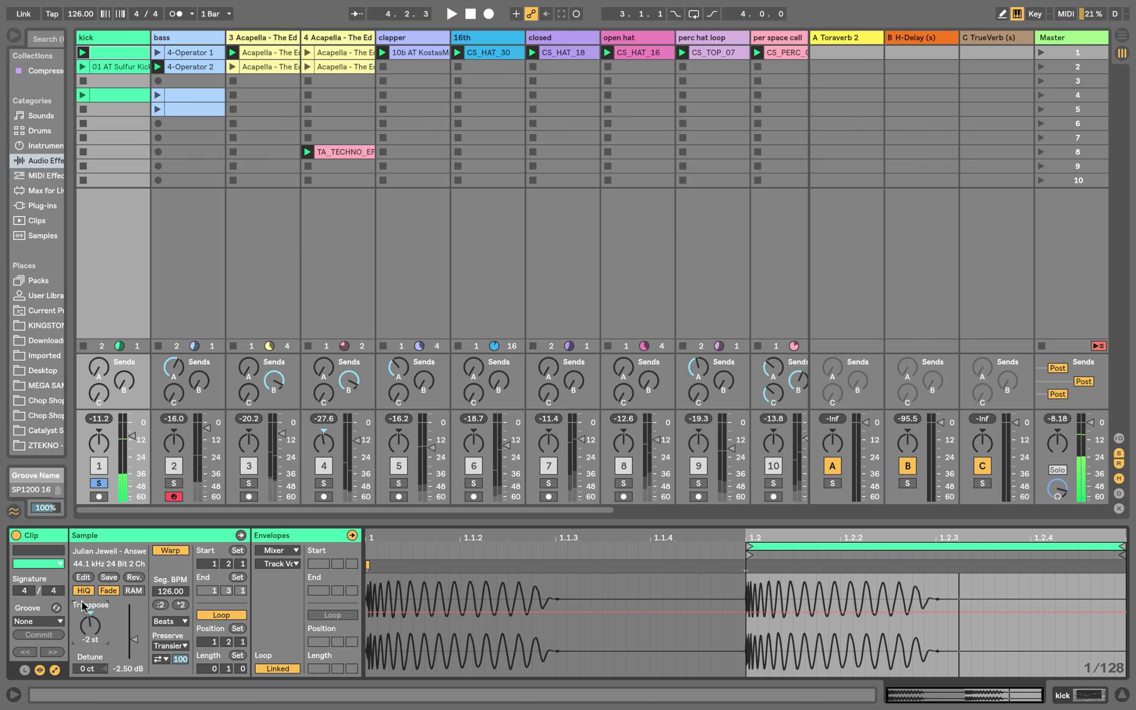
key(super+z)
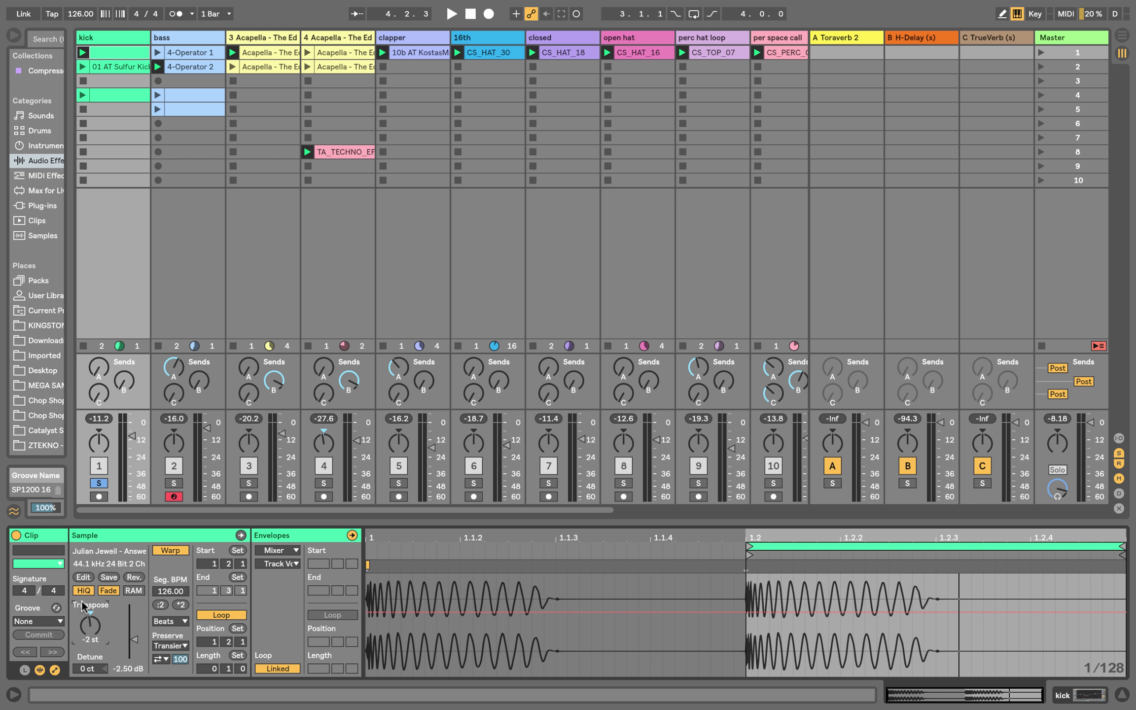
key(space)
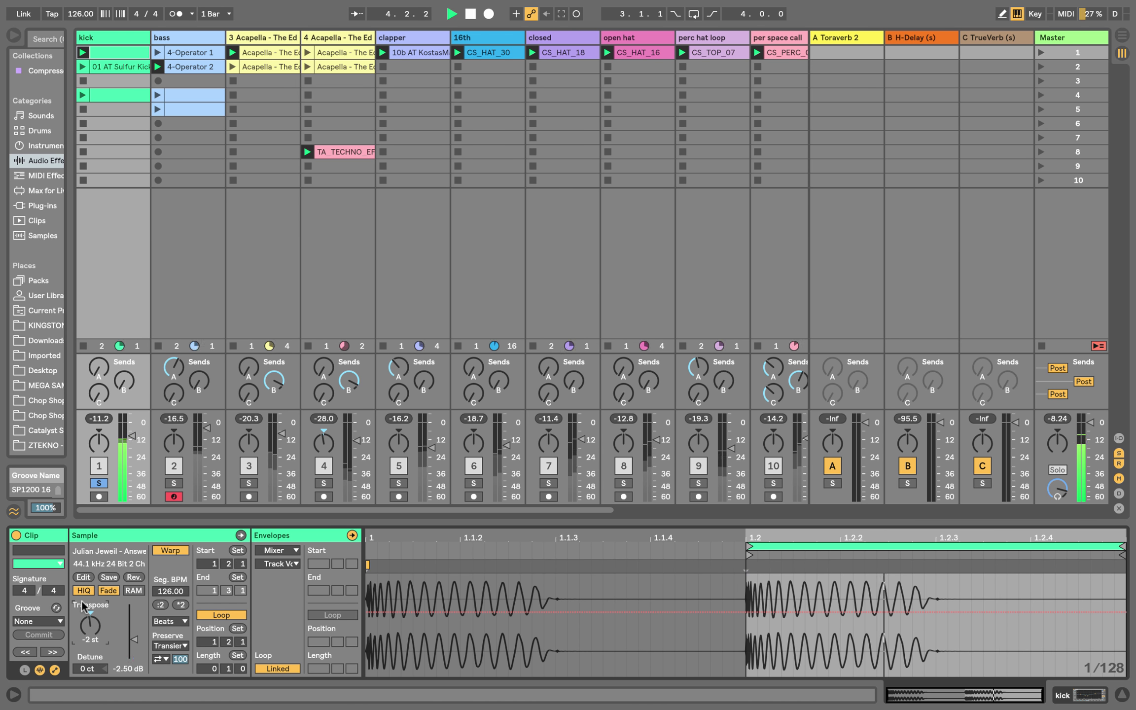
key(space)
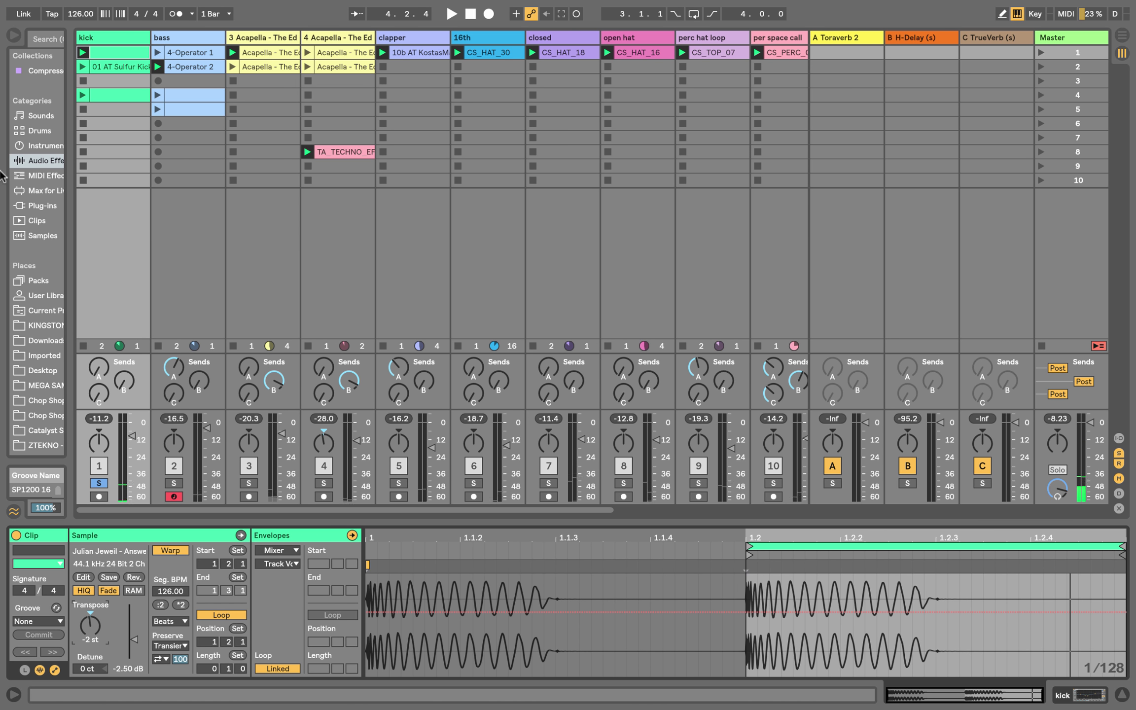
Show the Clip Volume envelope of the kick's scene 4 clip, audition that clip, and unsolo the kick track.
click(111, 81)
click(112, 88)
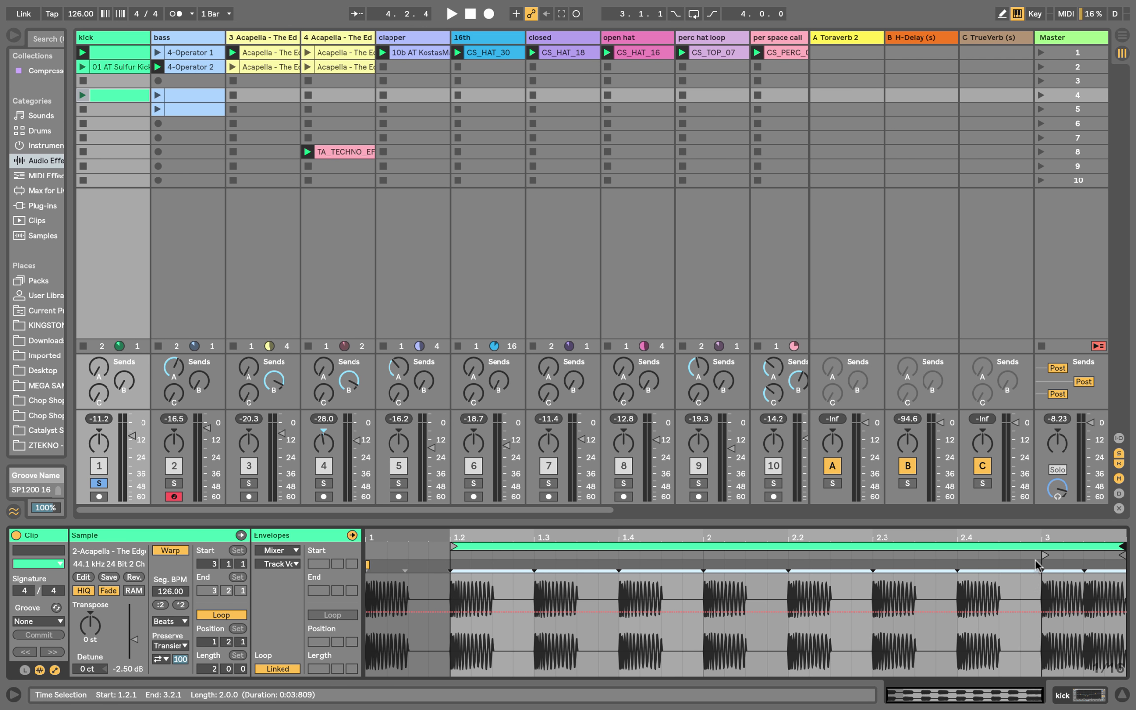
mouse_move(593, 615)
click(278, 549)
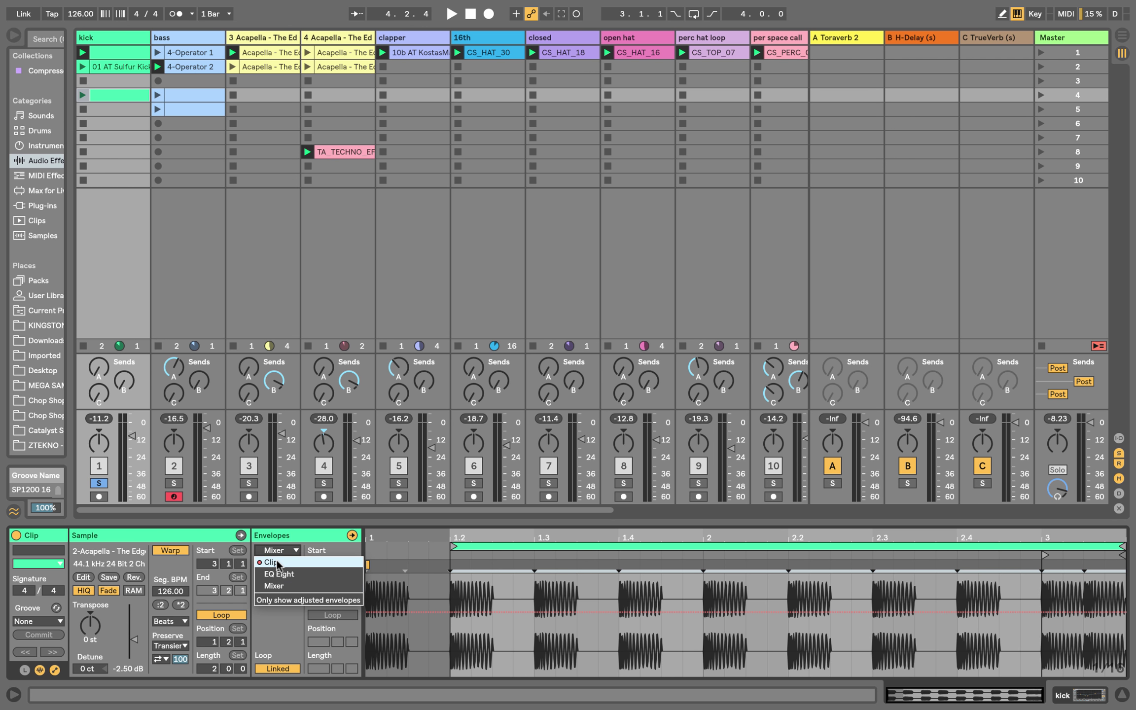
click(277, 559)
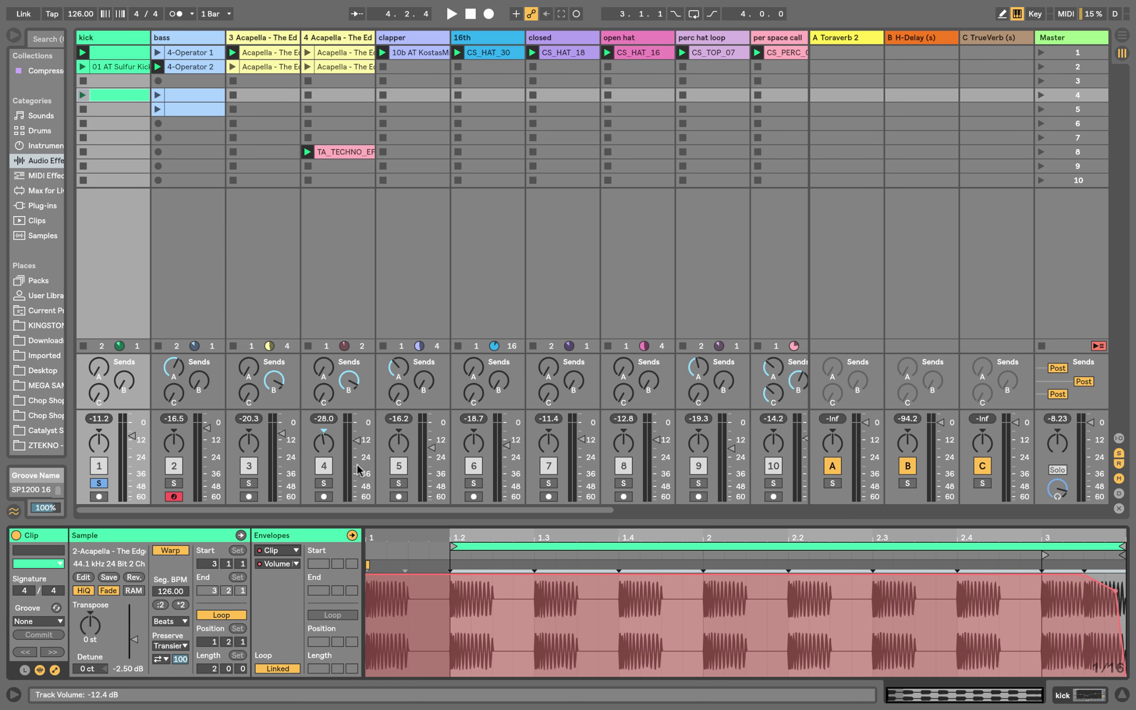
click(83, 94)
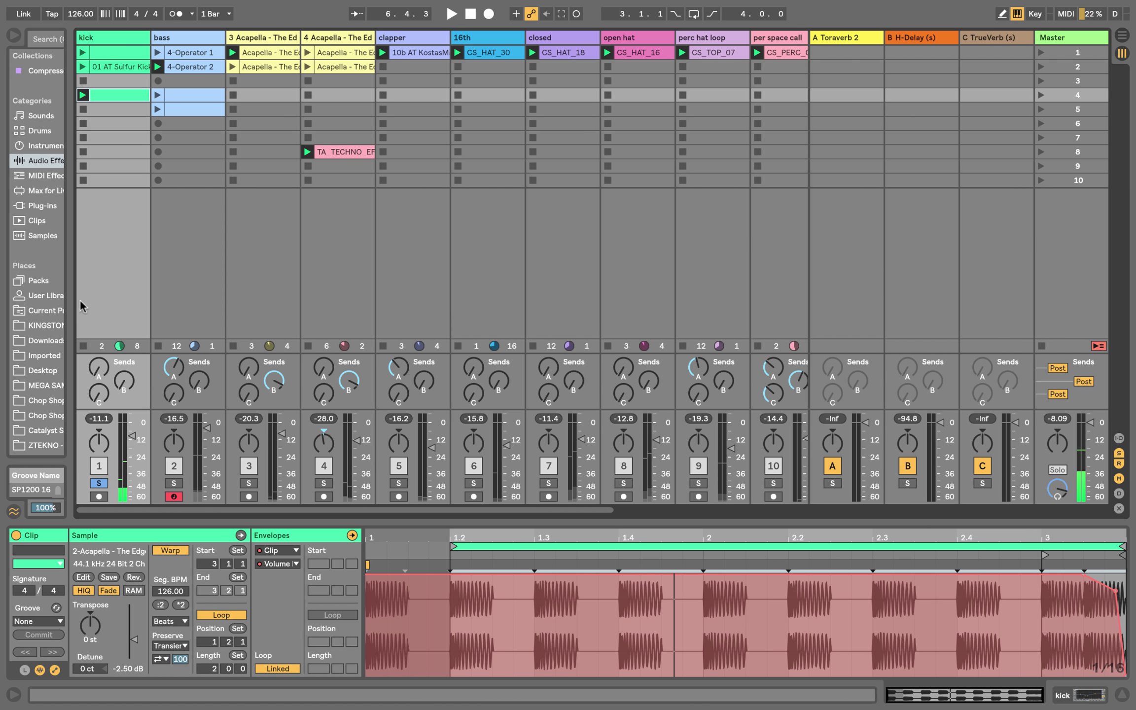
click(101, 485)
Launch the 01 AT Sulfur Kick clip, hear it in the full mix and then soloed, and unsolo the kick track.
click(102, 70)
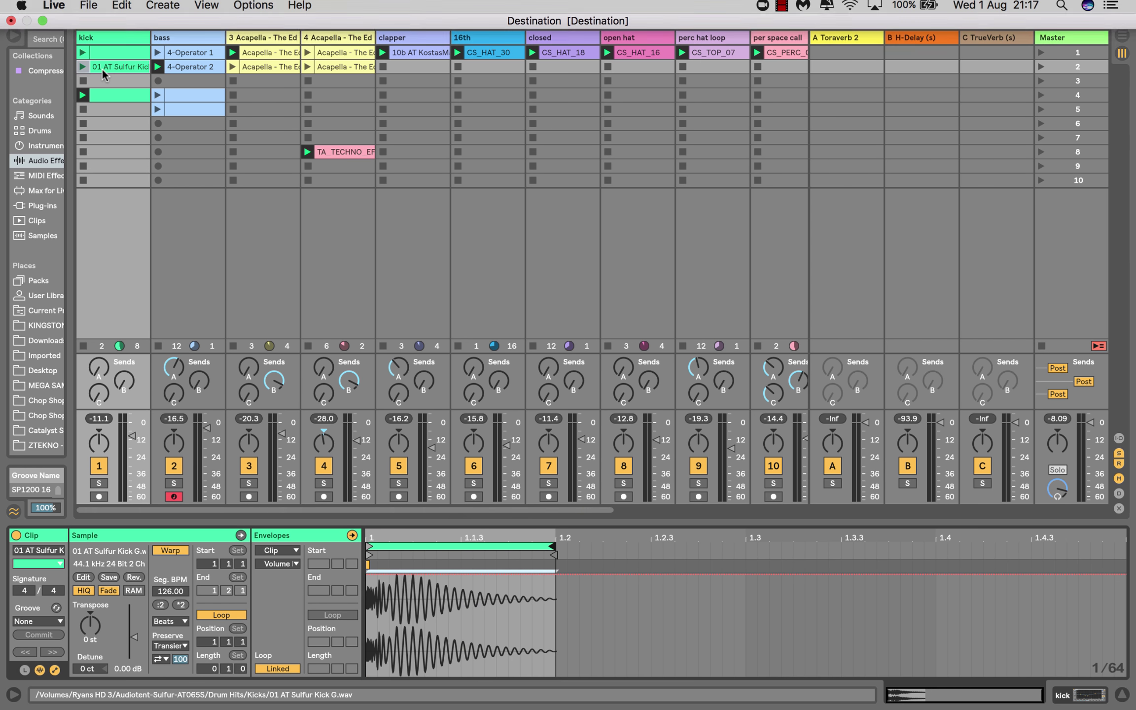
click(82, 67)
key(space)
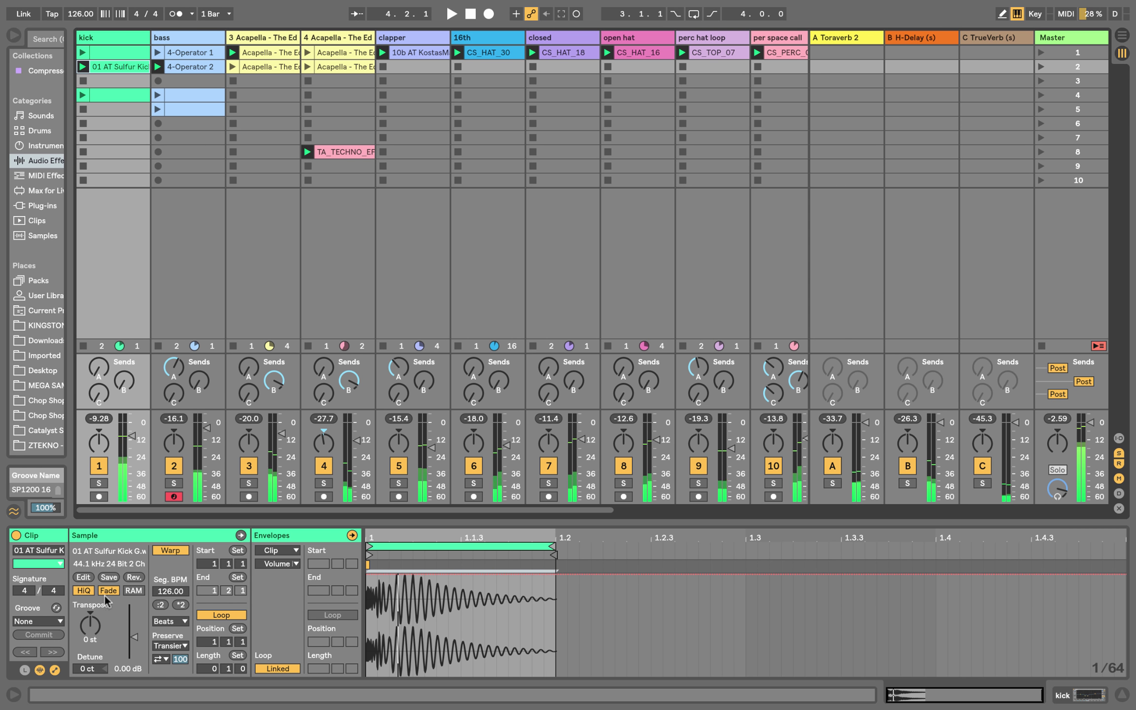
click(99, 483)
key(space)
mouse_move(88, 6)
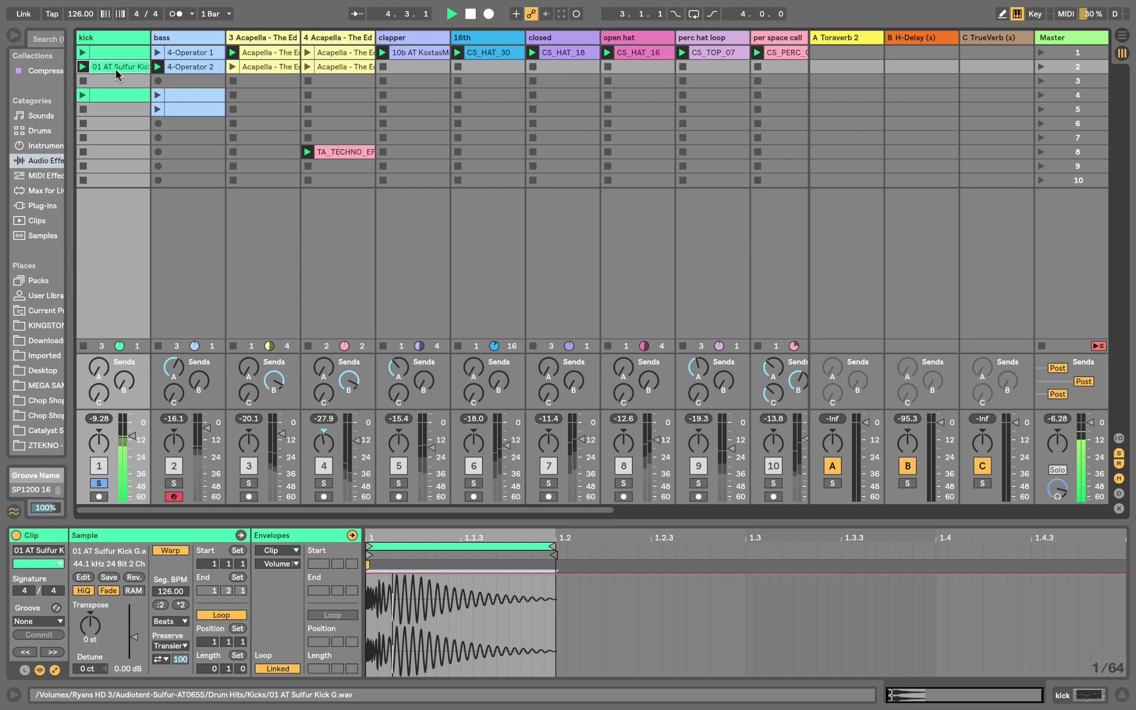
key(space)
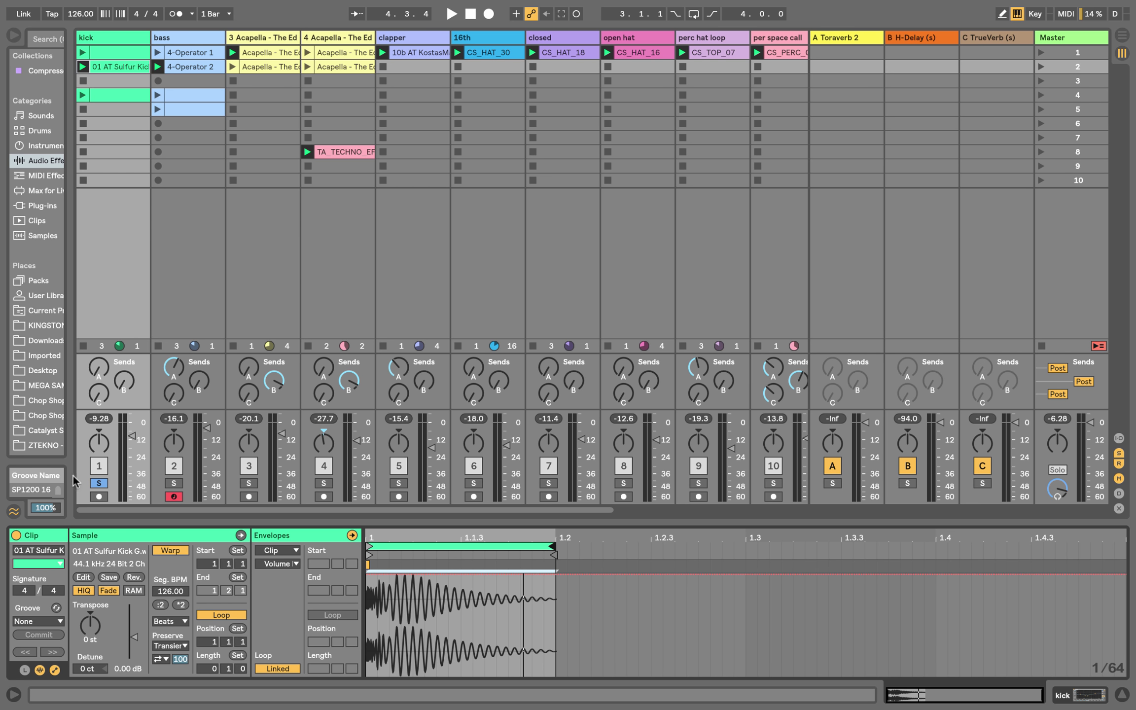
click(98, 483)
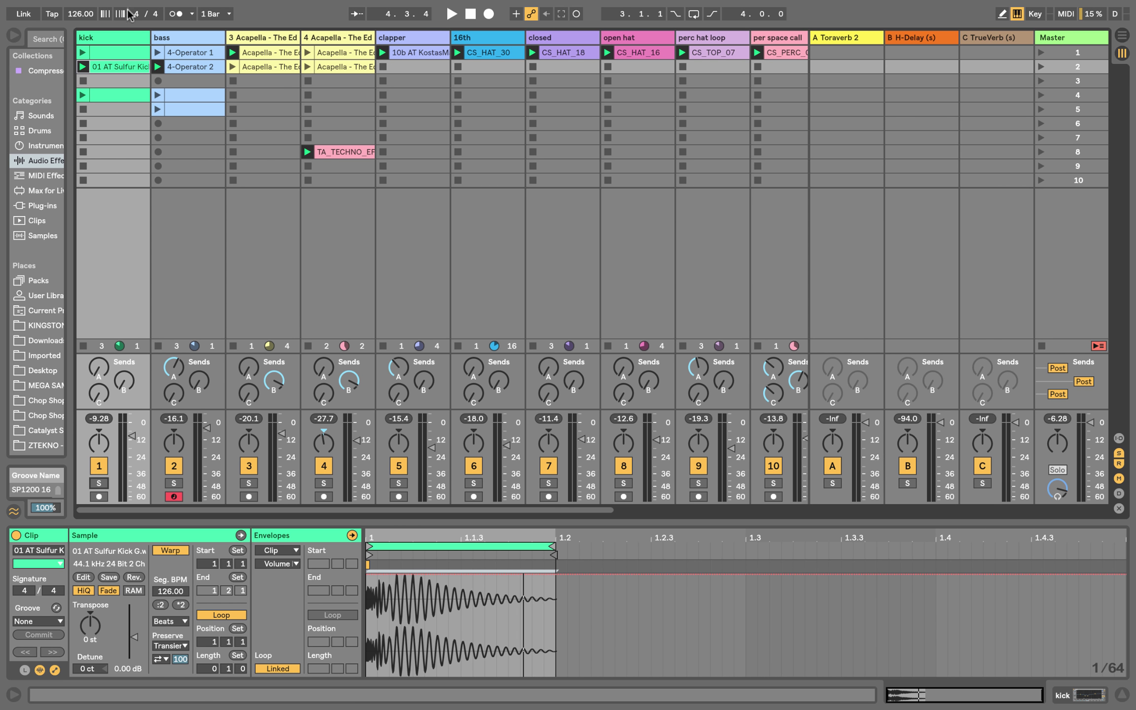
Solo the kick track again, look over its EQ Eight curve in the enlarged display, and start playback.
click(115, 39)
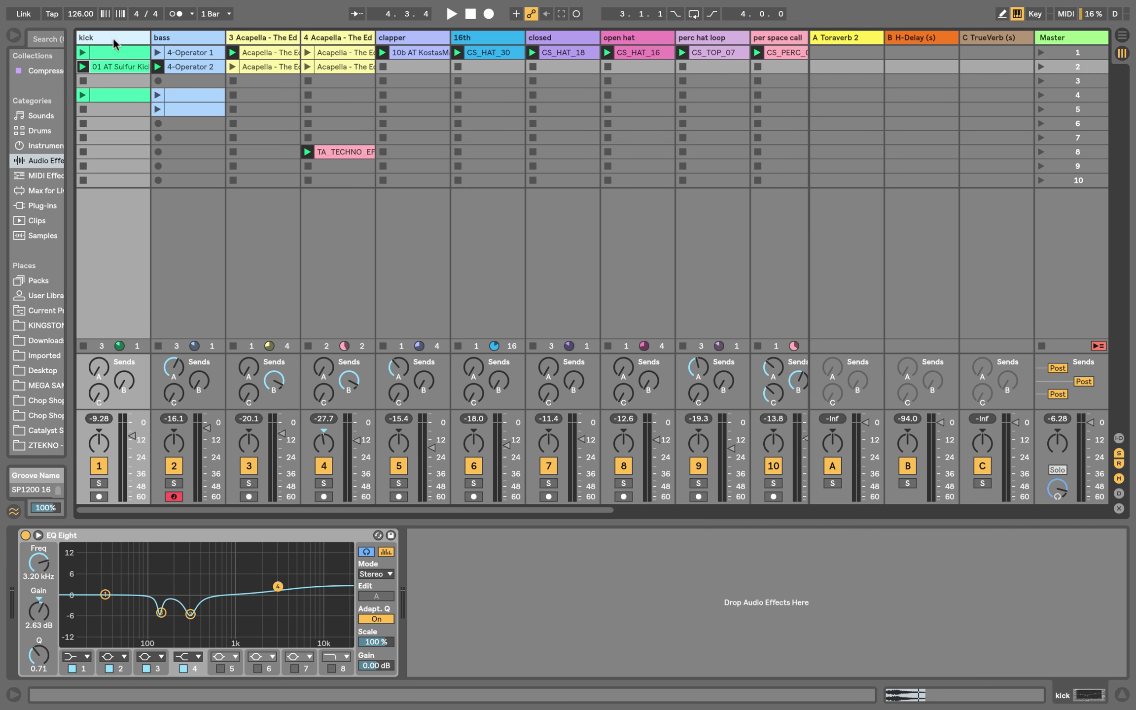
click(99, 482)
click(39, 536)
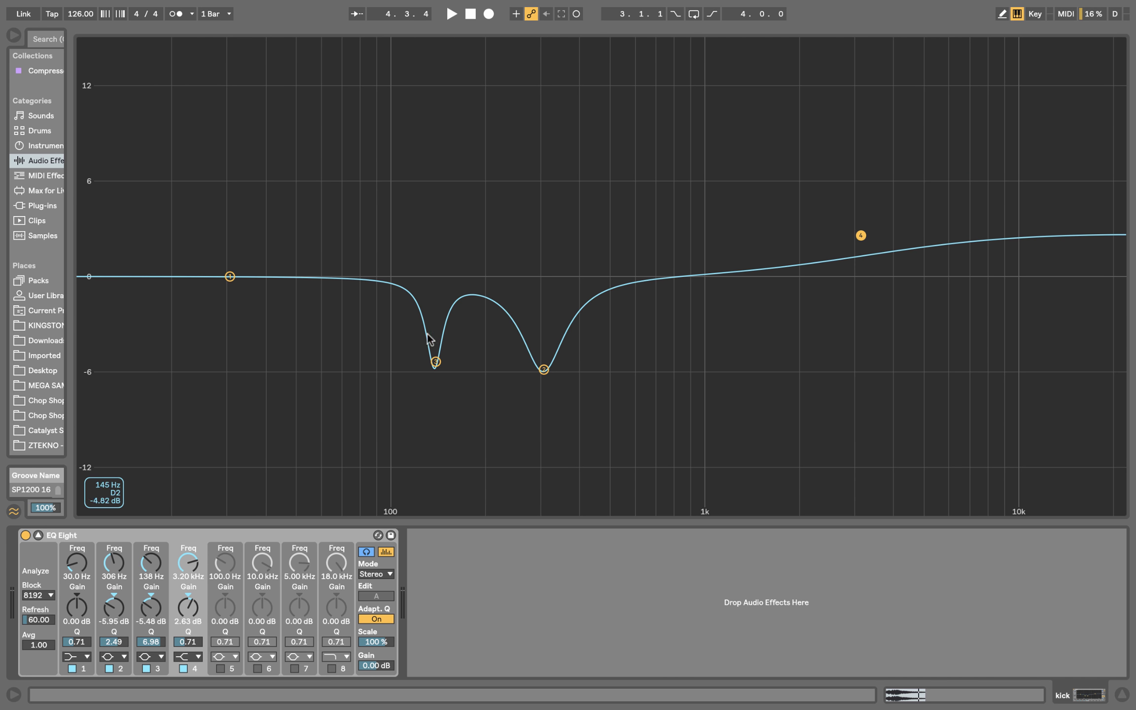
key(Escape)
key(space)
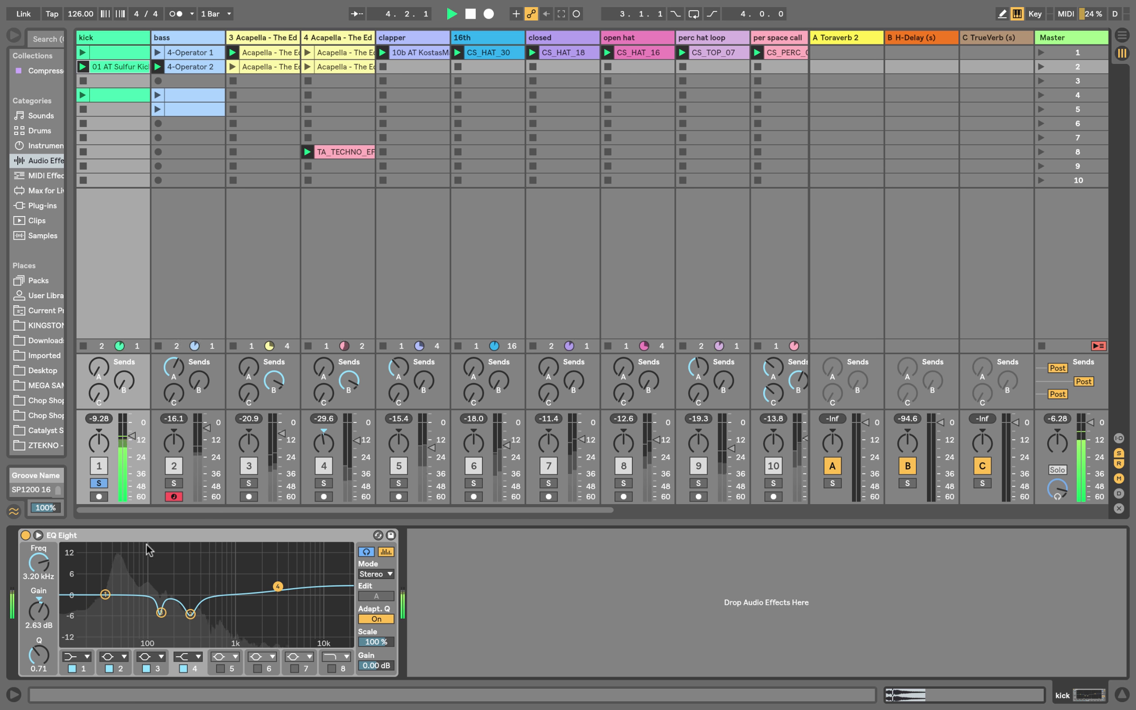
Enlarge the kick's EQ Eight display and compare the kick with the EQ bypassed and re-enabled during playback.
double_click(146, 543)
click(25, 535)
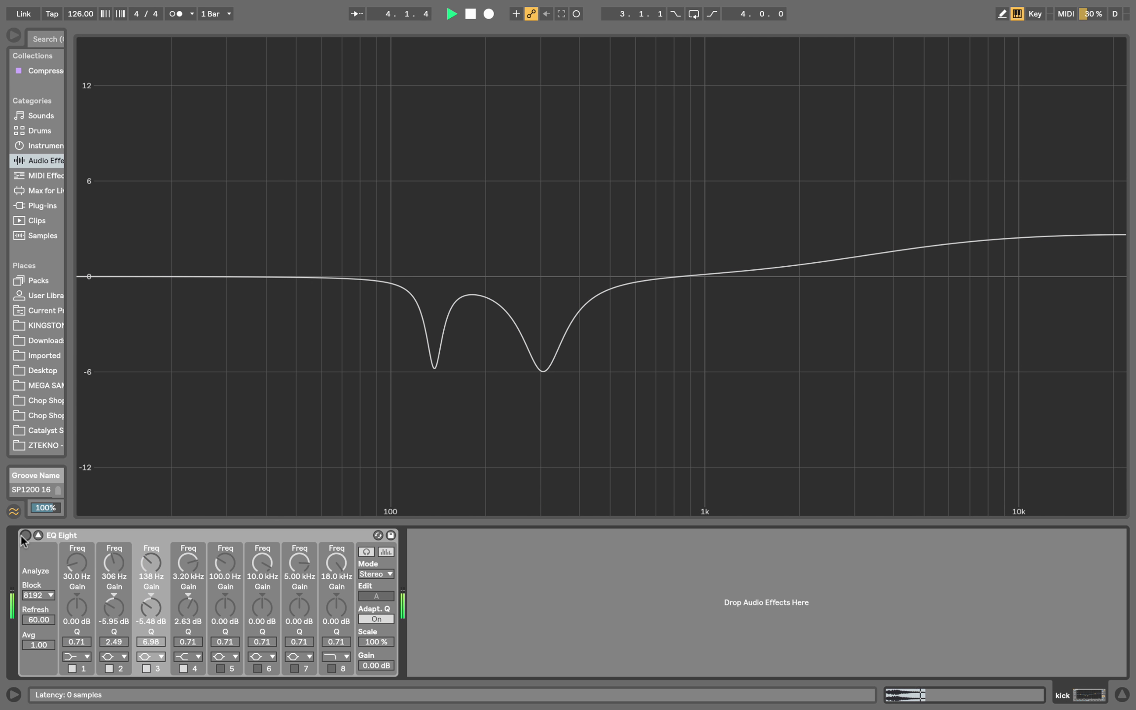
click(24, 535)
key(space)
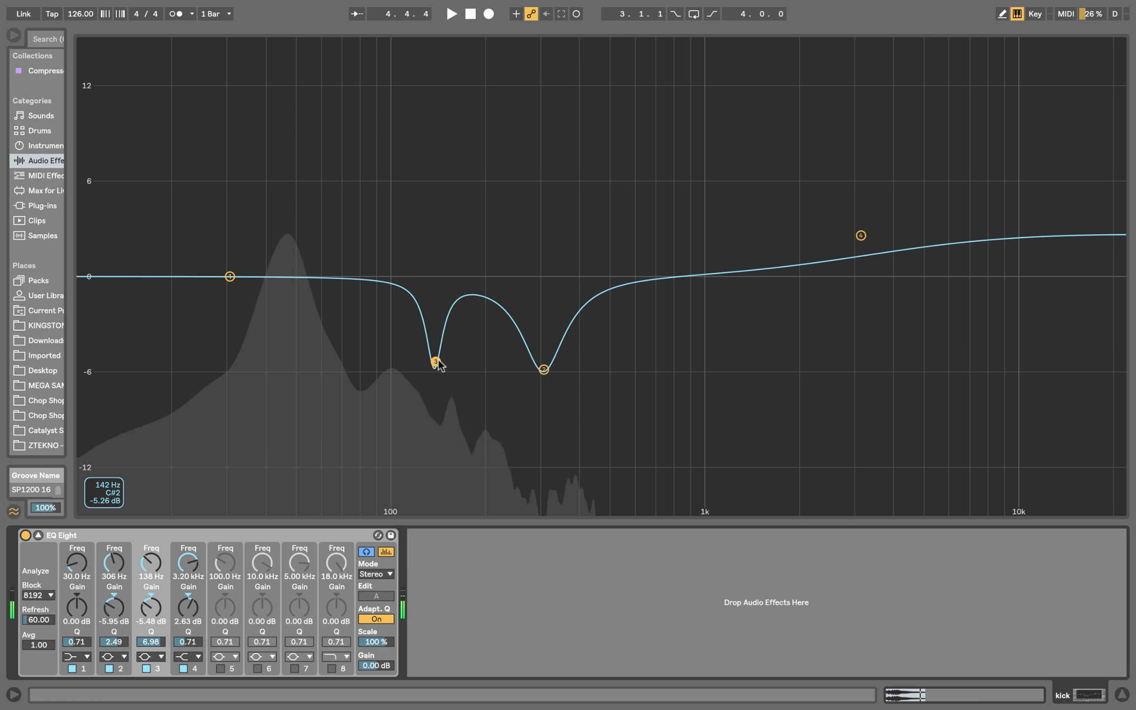
Play the soloed kick while examining the EQ Eight cuts at 138 Hz and 306 Hz, and return to the session view.
key(space)
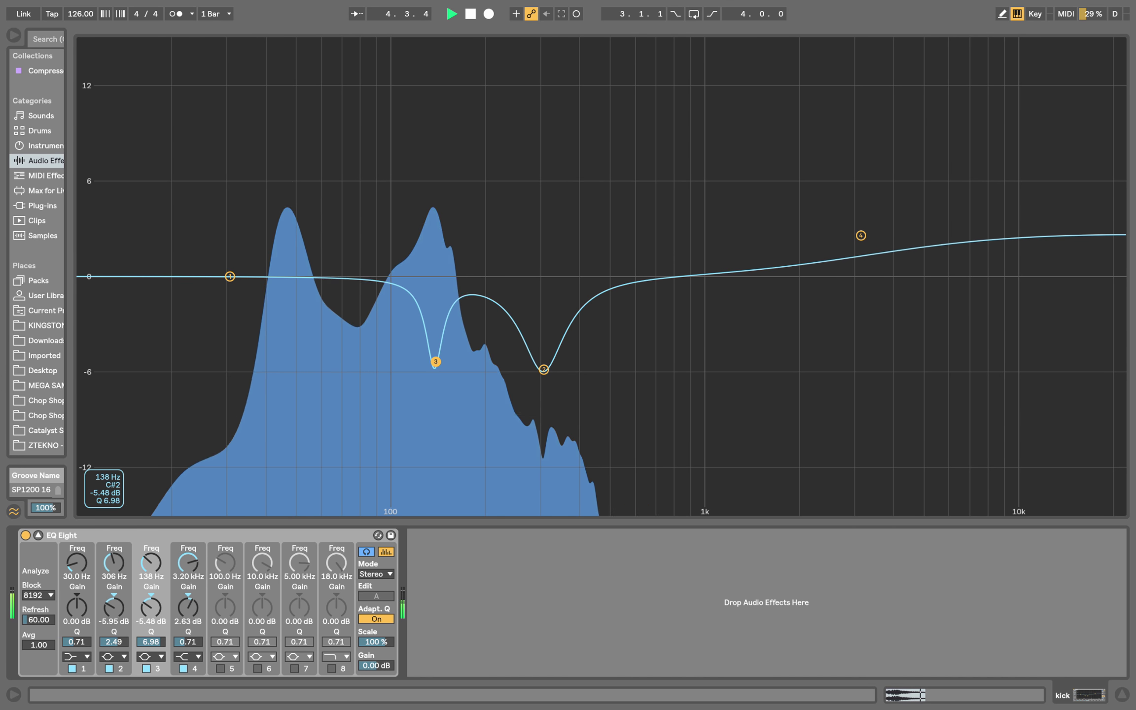
key(space)
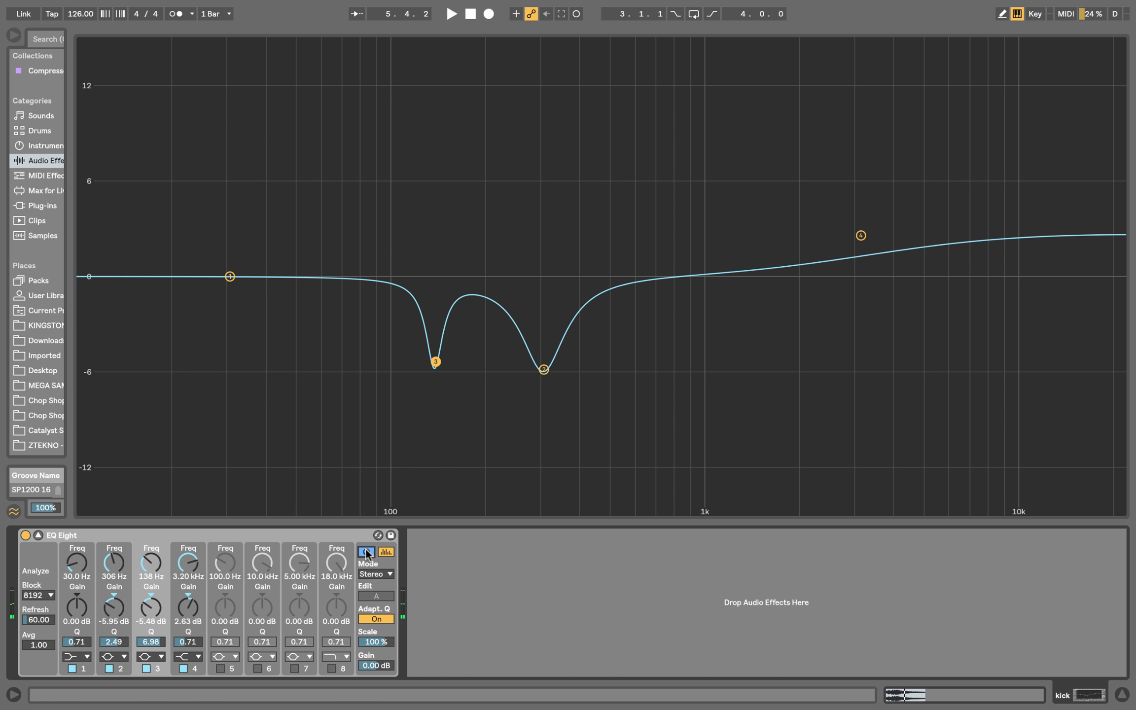
mouse_move(433, 368)
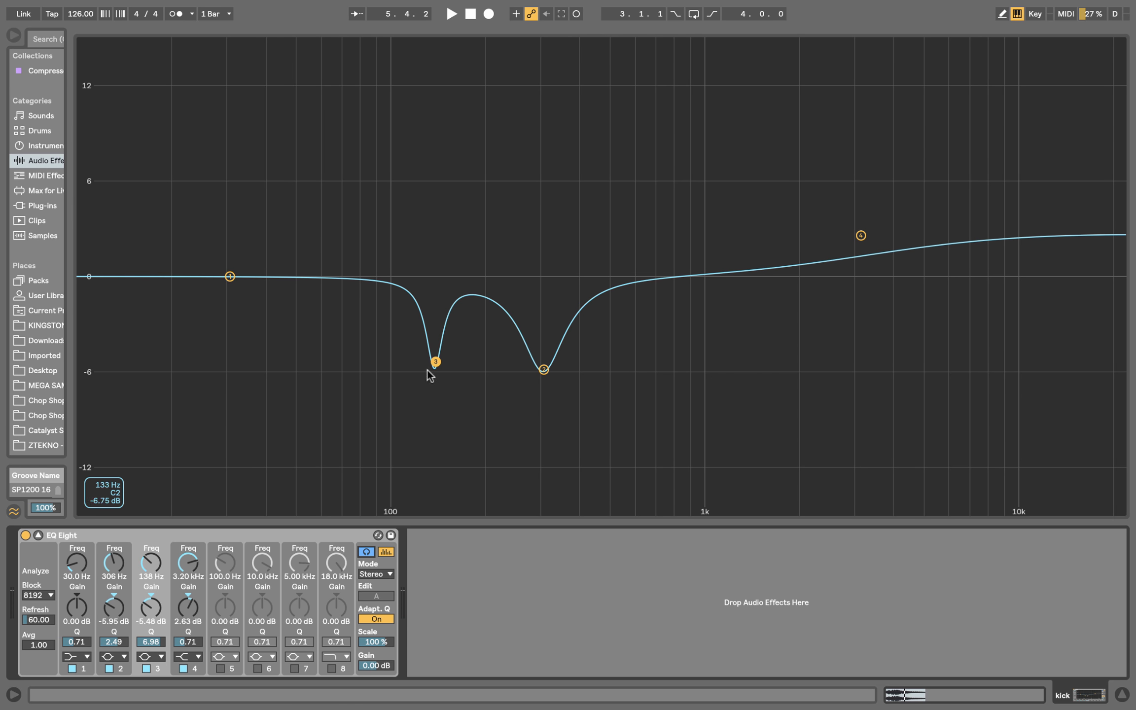
key(space)
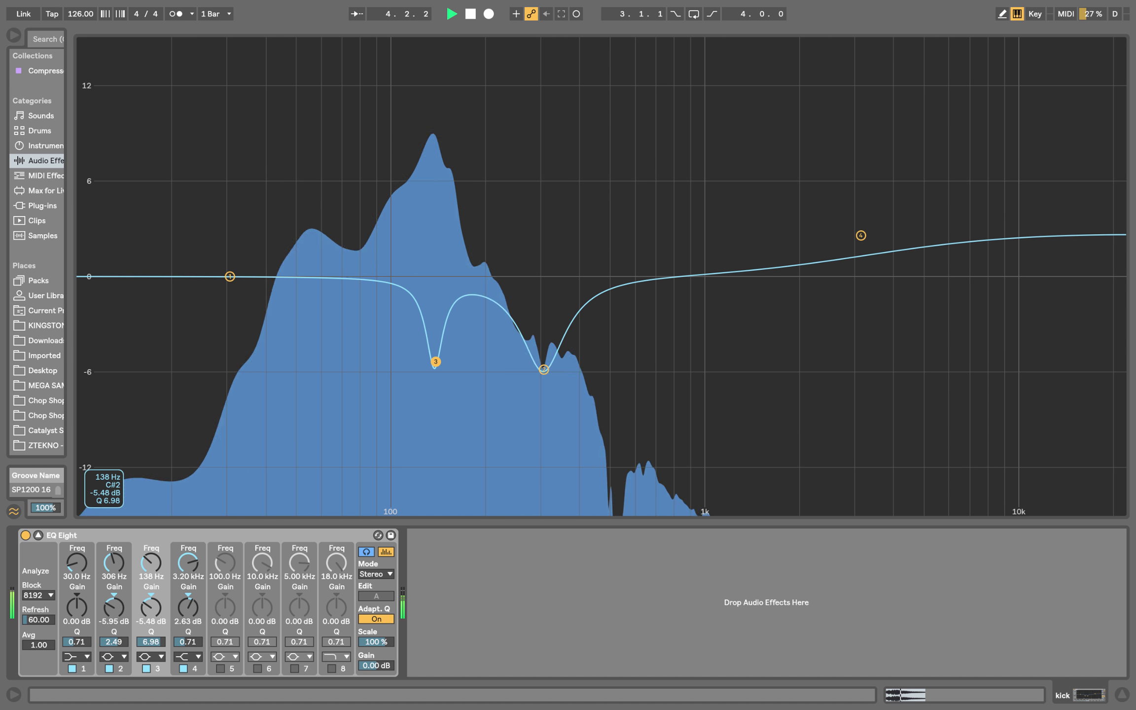
mouse_move(544, 373)
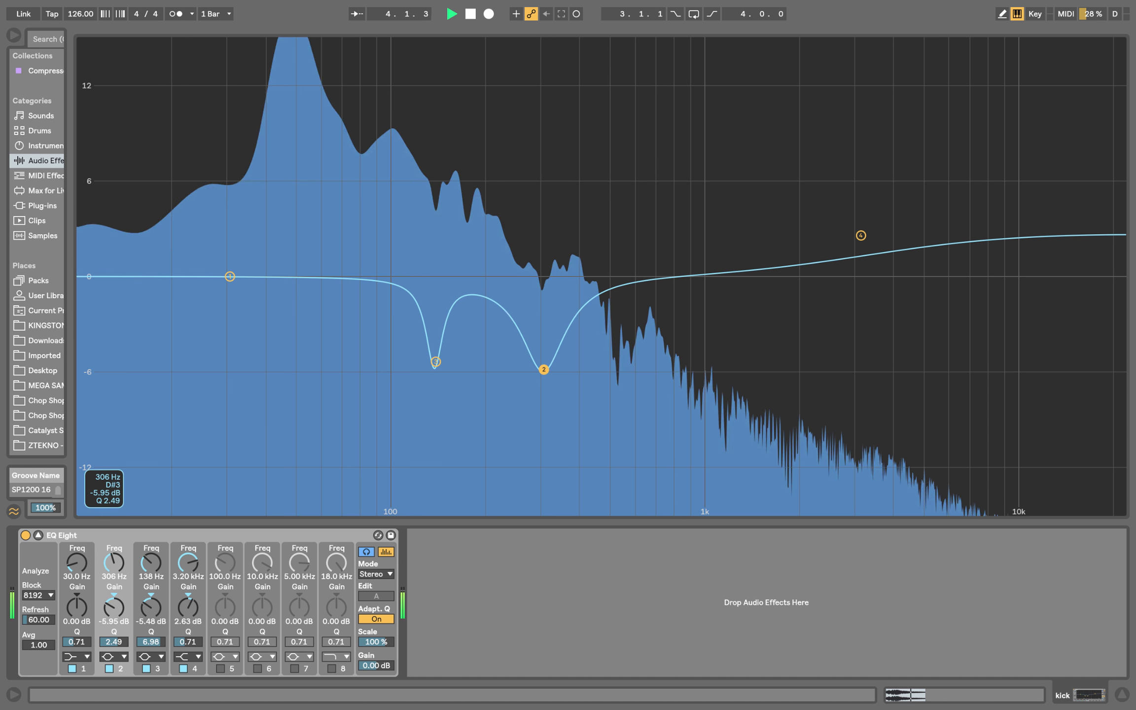
key(space)
key(Tab)
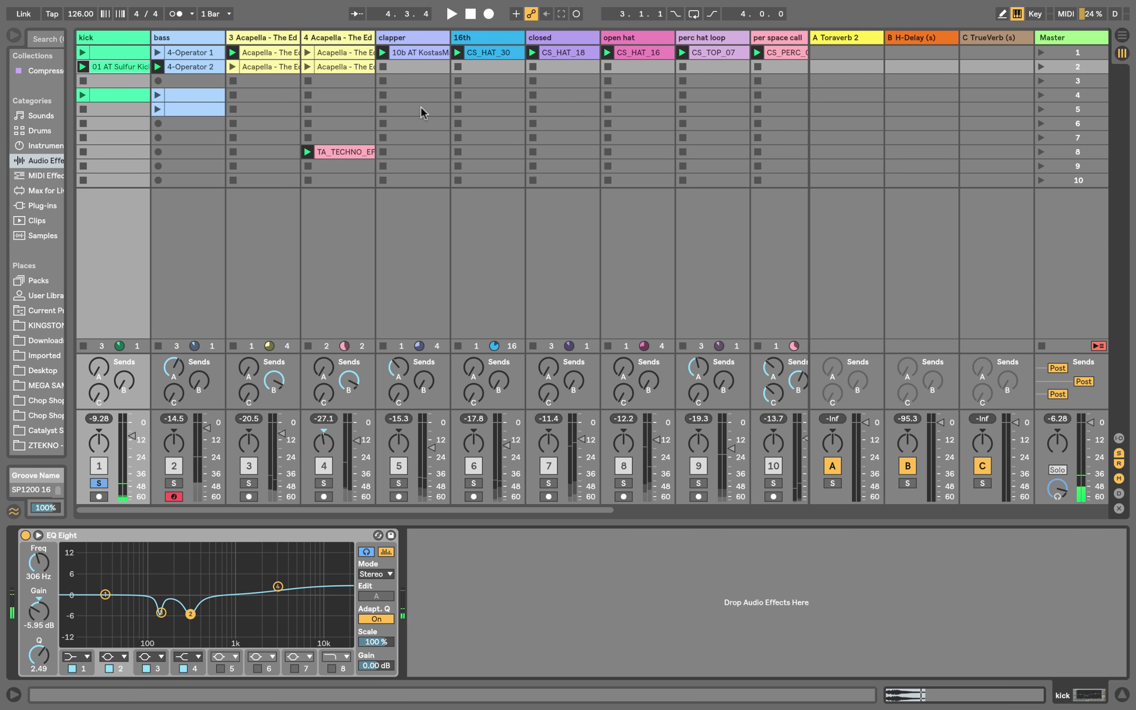
Launch the kick's scene 4 clip and compare it with the EQ Eight bypassed and re-enabled, using the enlarged EQ display.
click(83, 52)
click(82, 95)
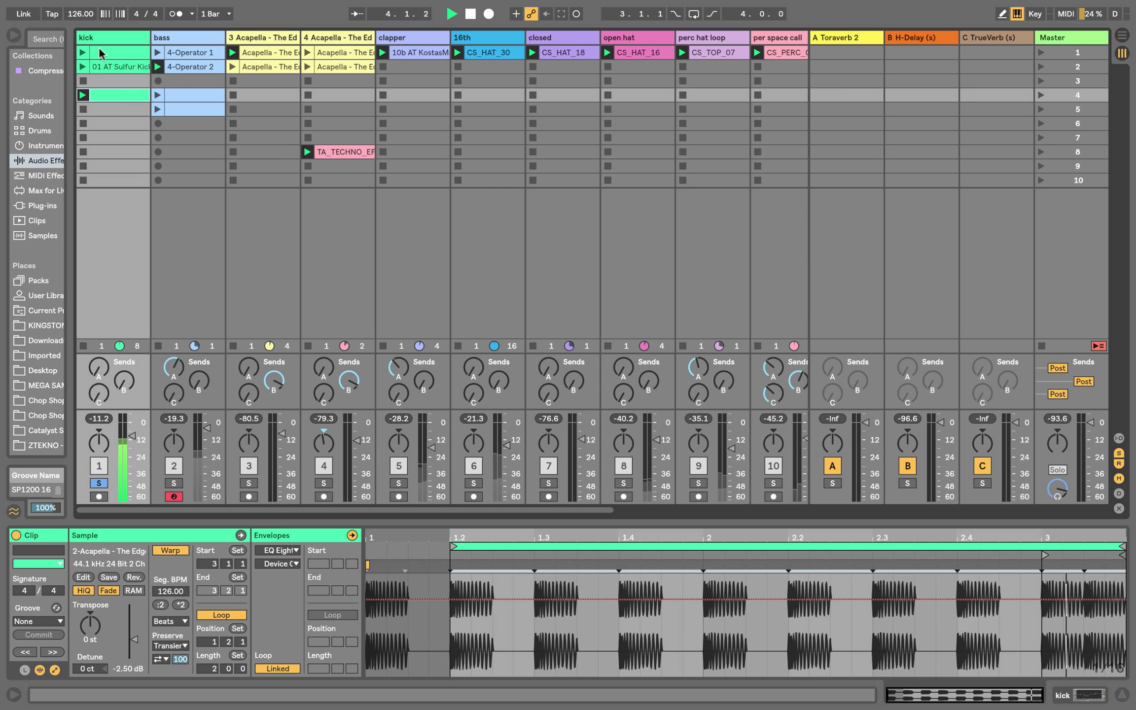
key(shift+Tab)
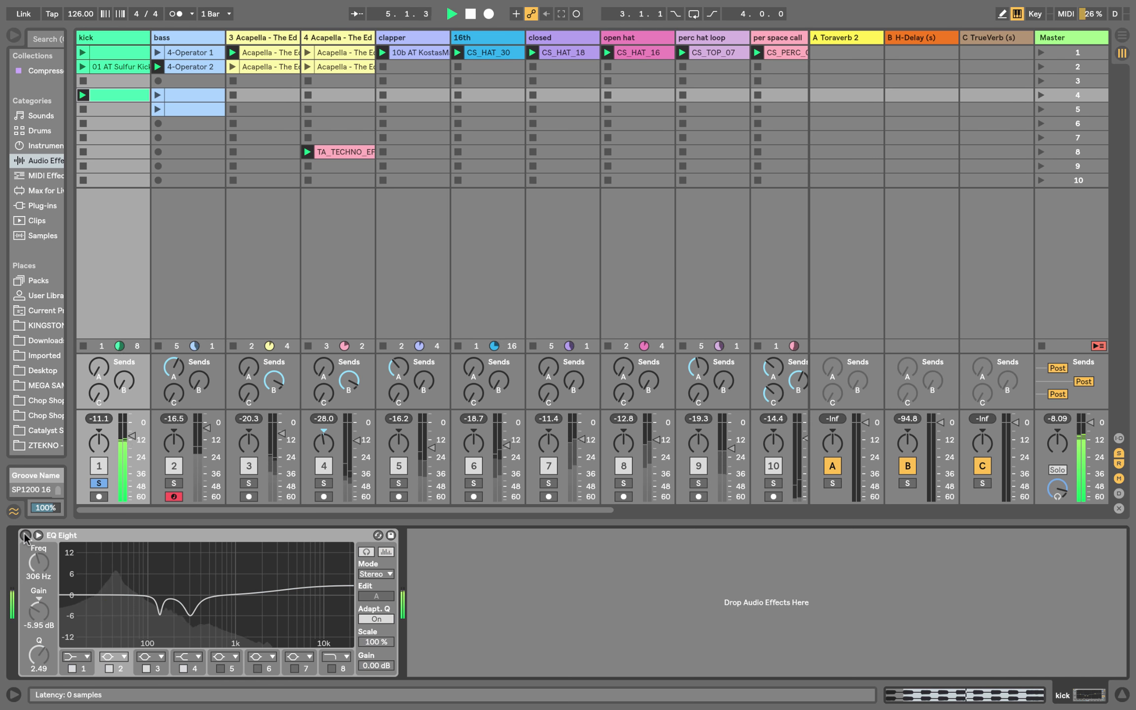
double_click(120, 561)
key(space)
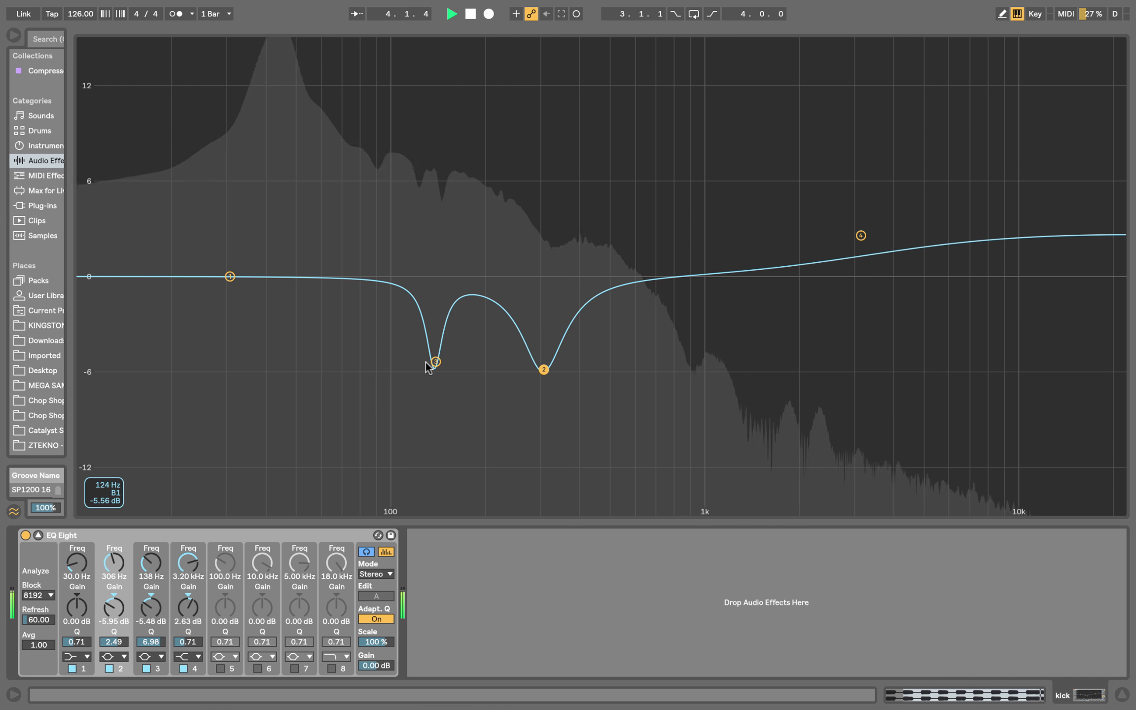
Examine the 138 Hz and 306 Hz EQ bands against the scene 4 kick's spectrum during playback, and collapse the enlarged display.
click(435, 362)
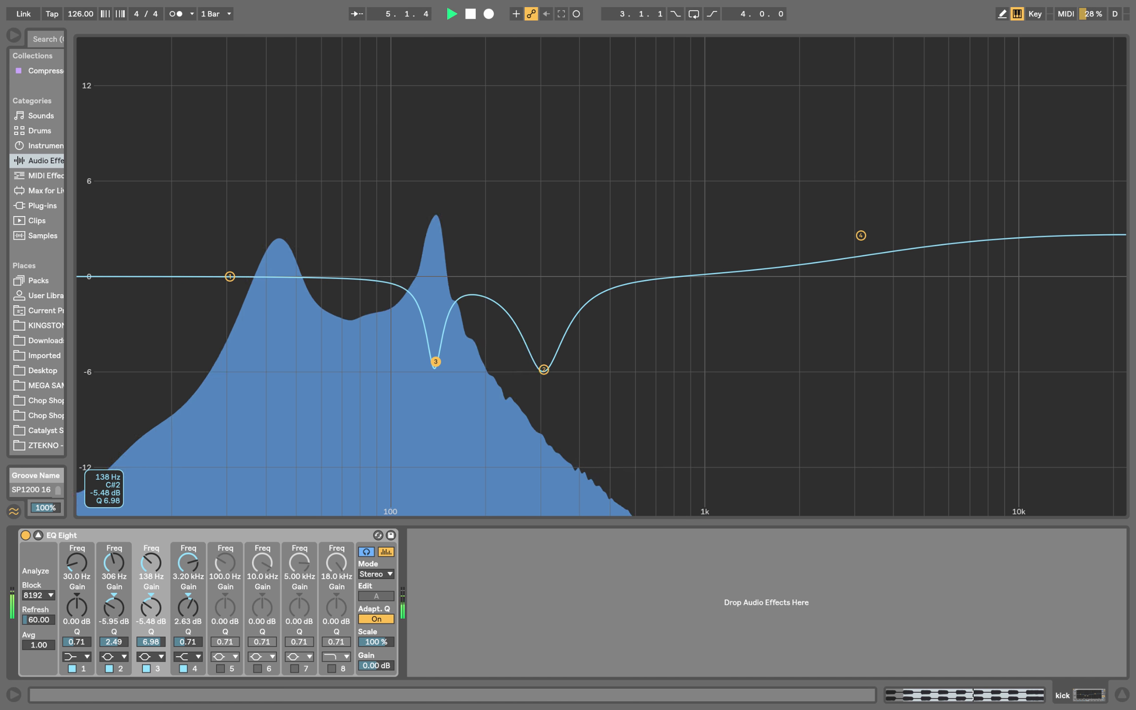
key(space)
key(space)
click(543, 370)
key(space)
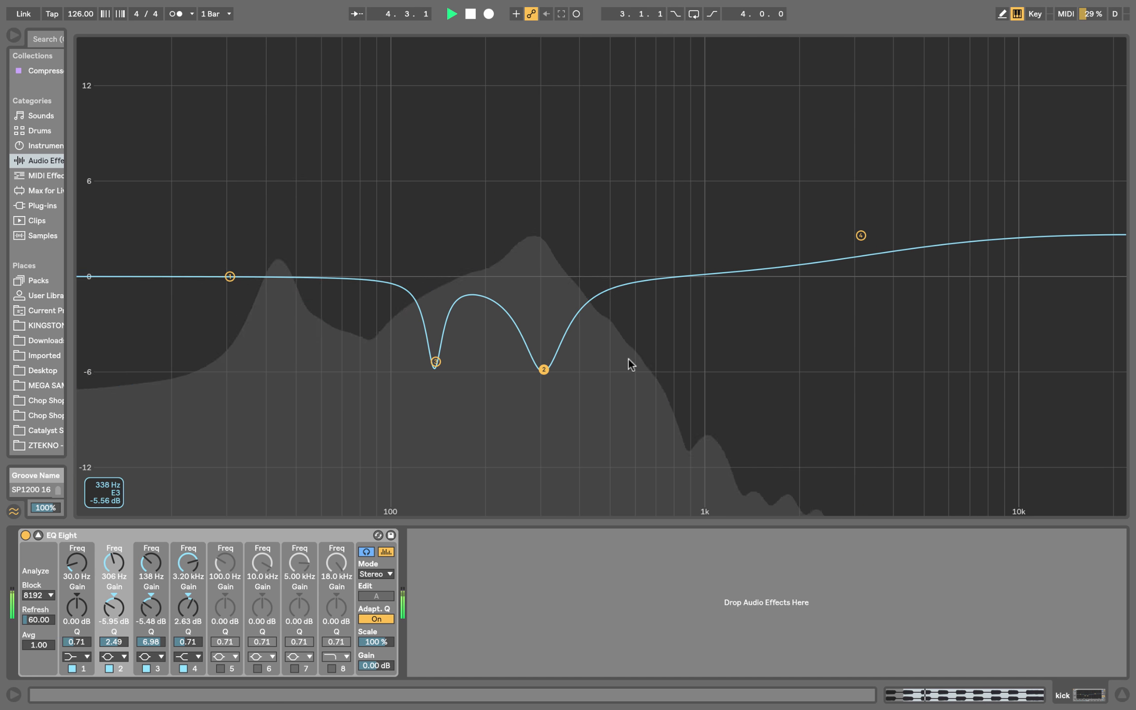
double_click(767, 178)
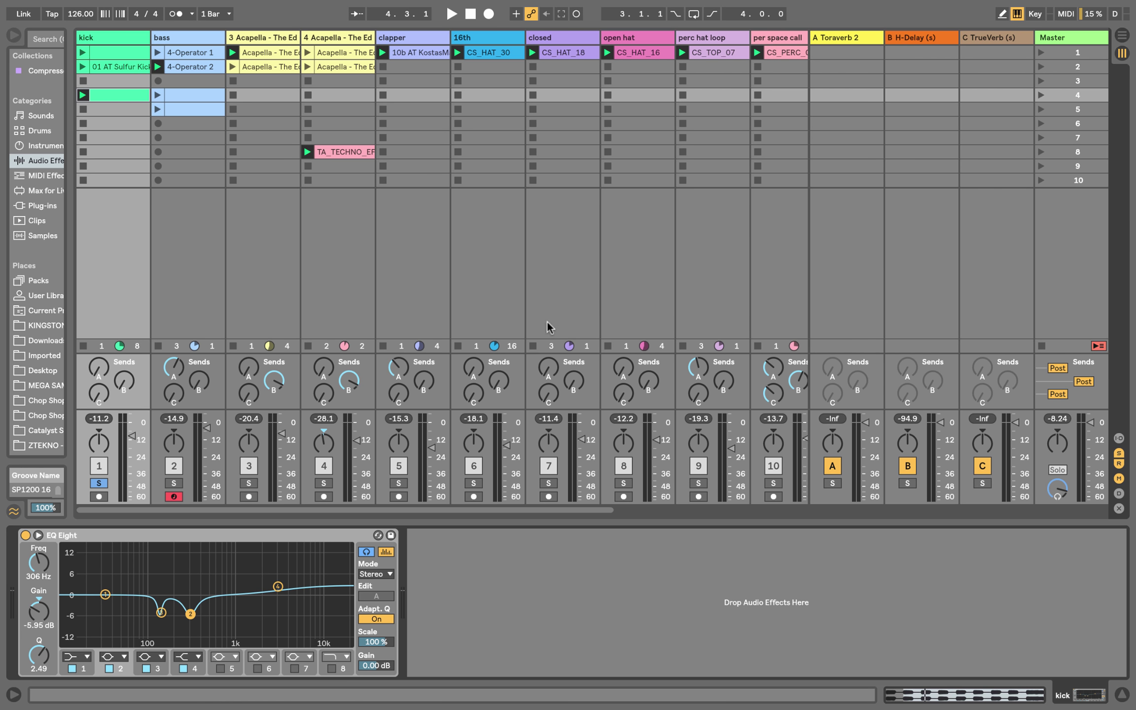
Switch the solo from the kick to the bass track and open the bass's 4-Operator 2 clip.
click(99, 483)
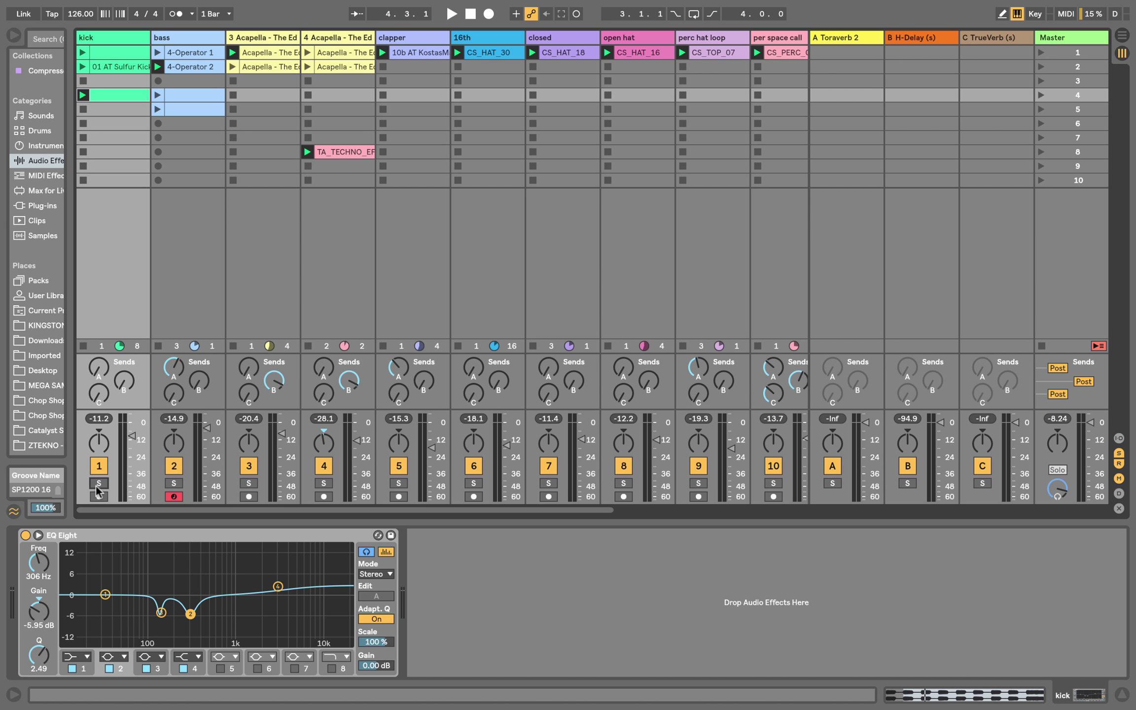
click(176, 38)
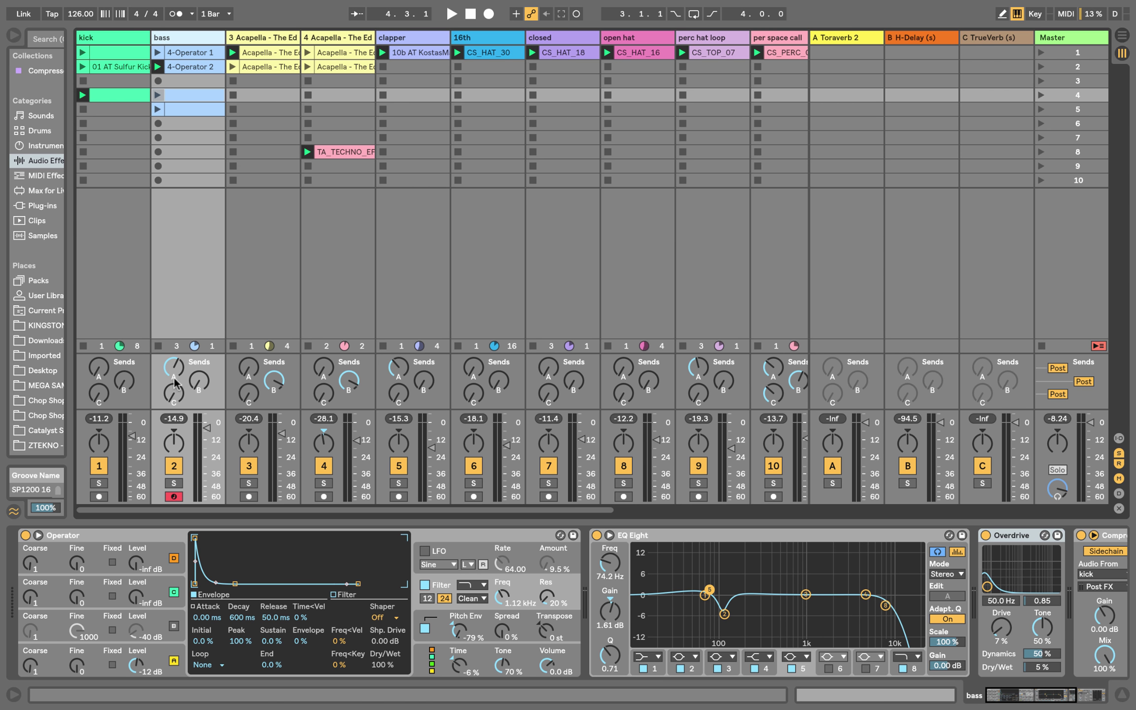
click(174, 483)
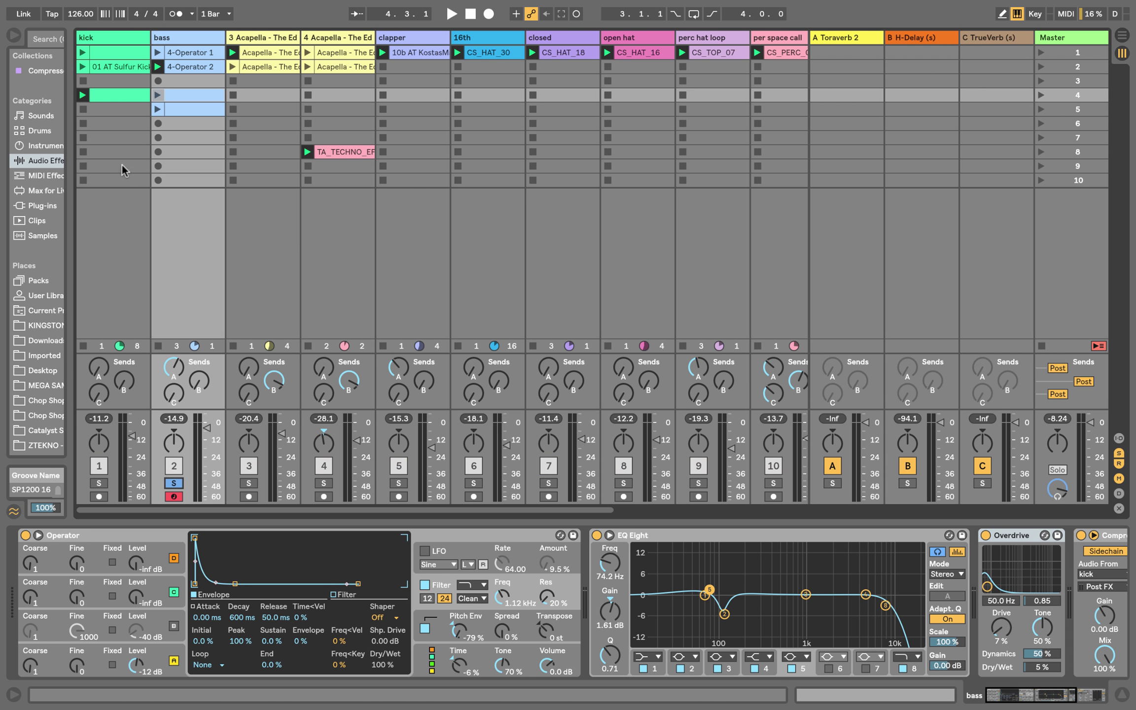
click(158, 67)
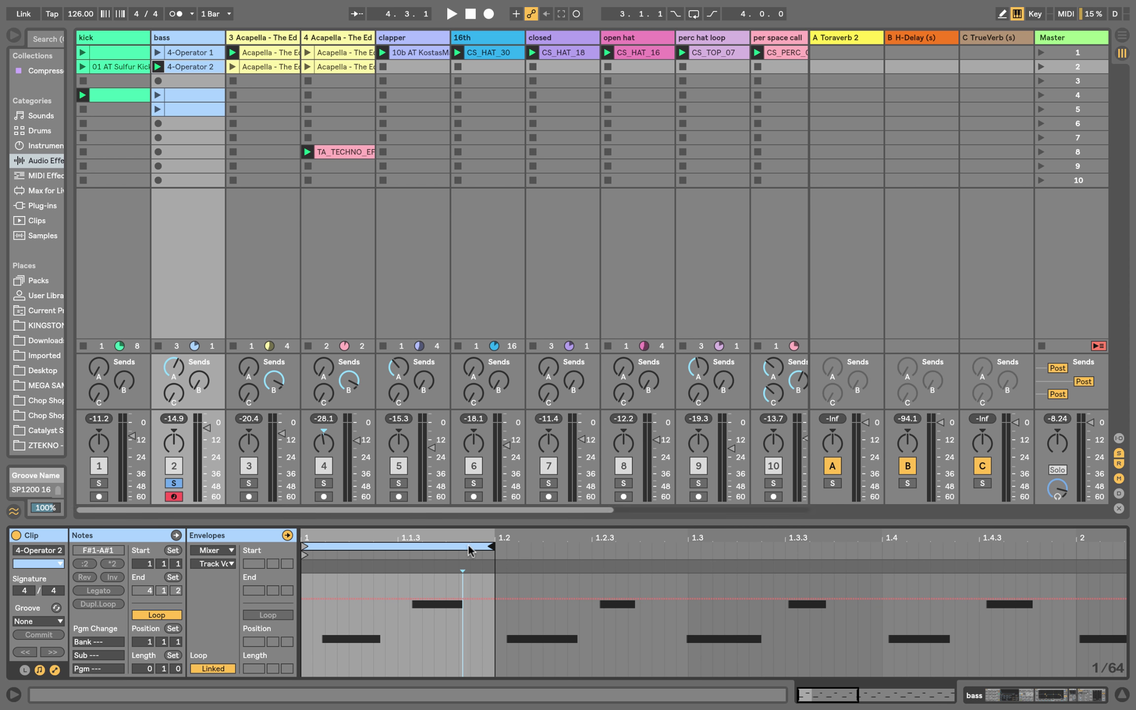
drag(807, 696, 807, 651)
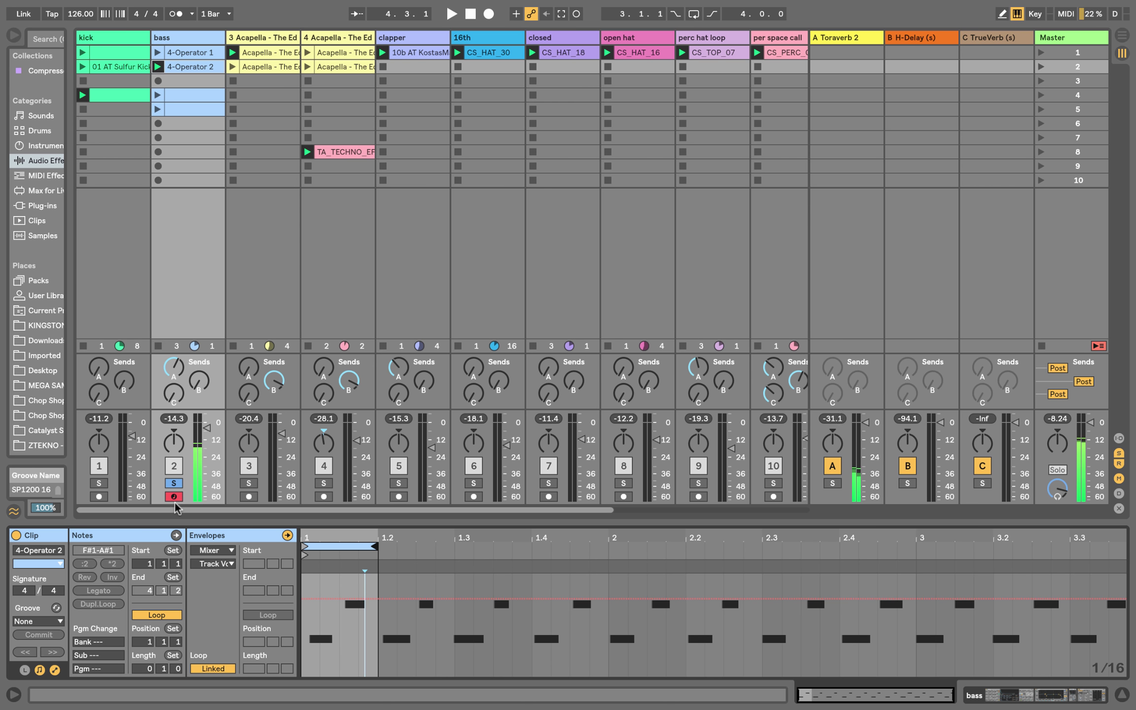
Show the Launch settings of the 4-Operator 2 clip and display its MIDI notes instead of the envelopes.
click(24, 670)
click(24, 670)
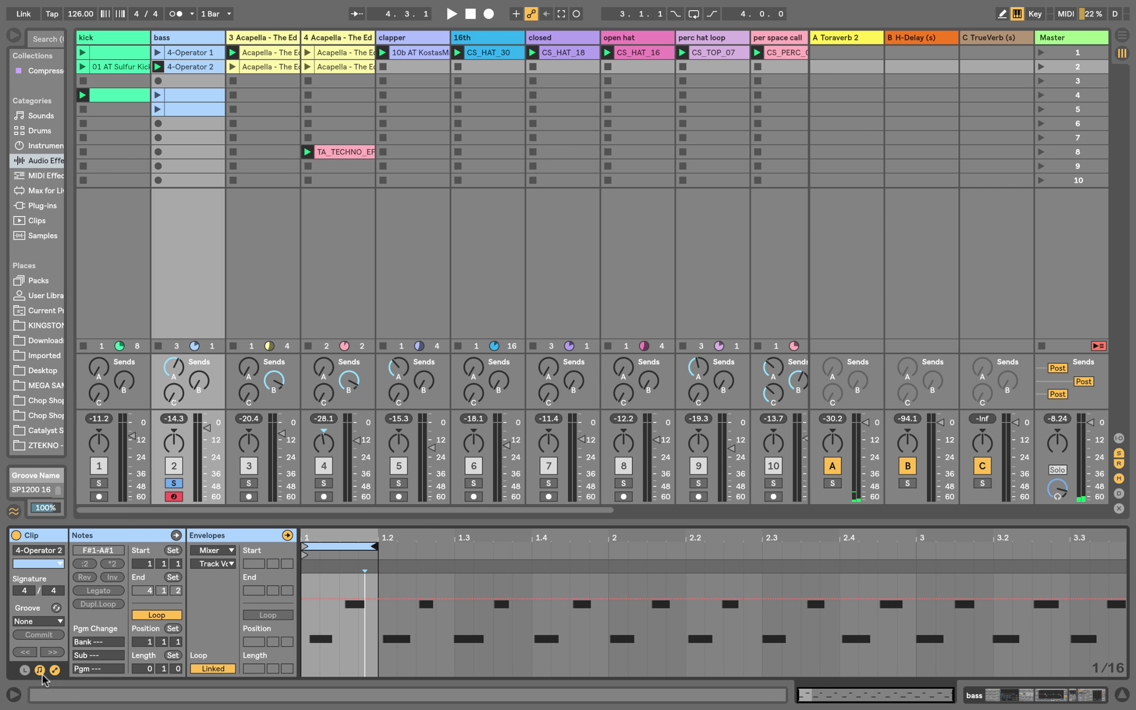
click(24, 670)
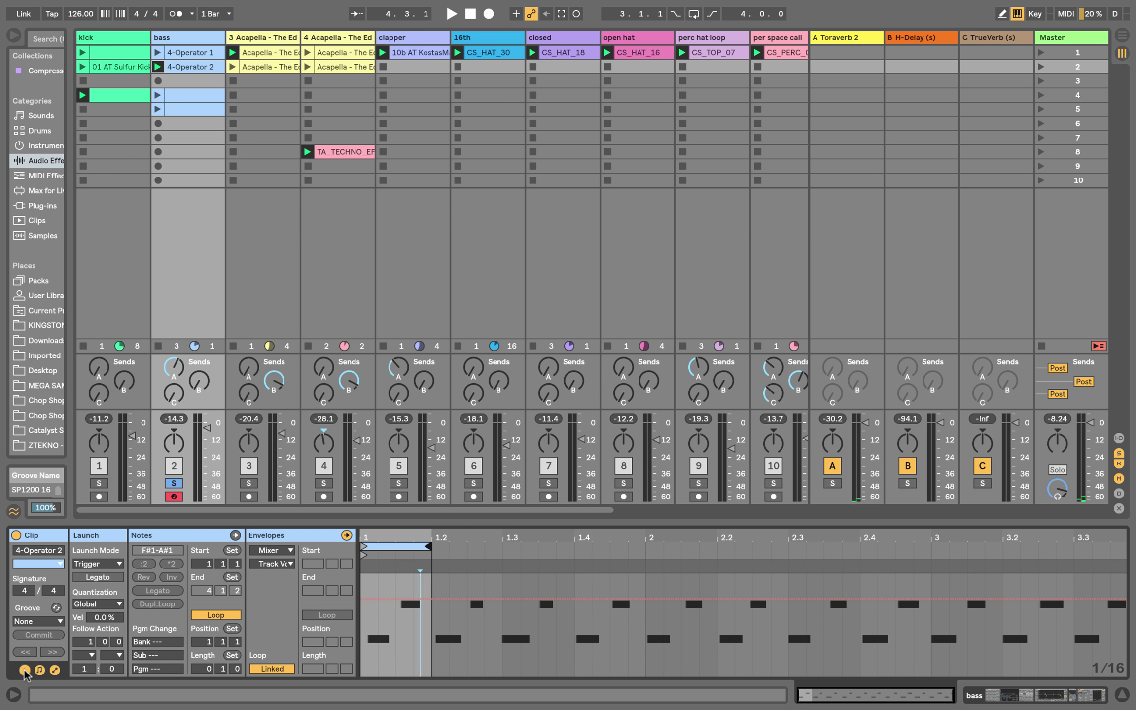
click(55, 669)
scroll(317, 611, down, 4)
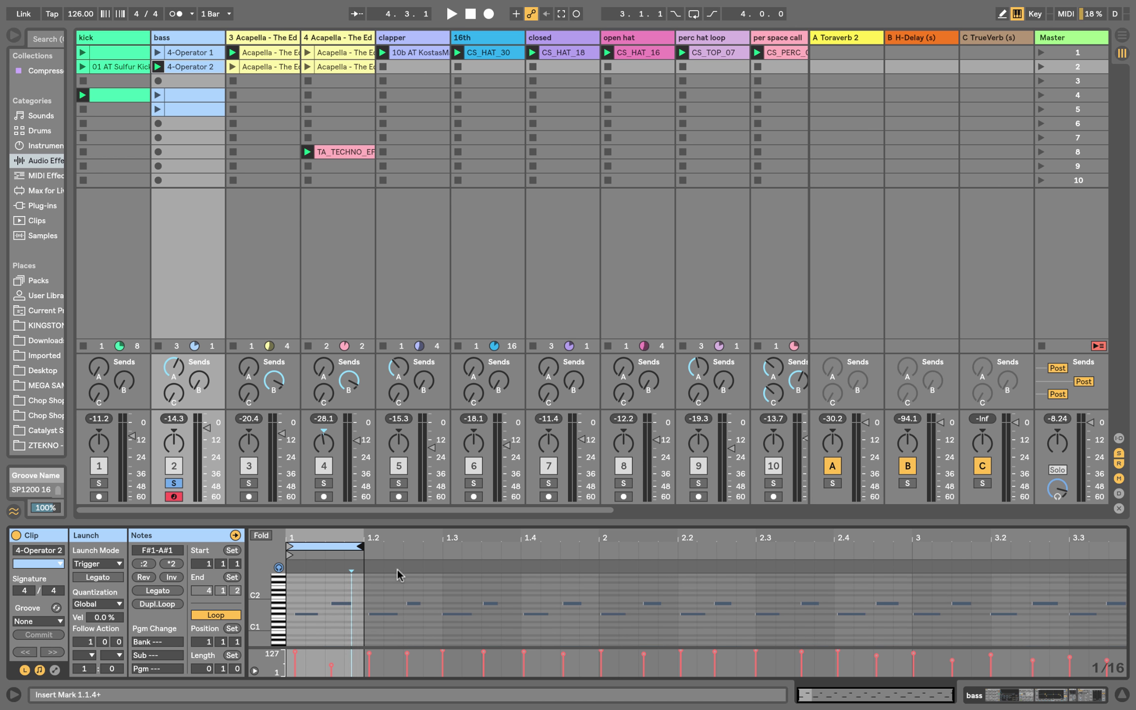
Resize the note editor to examine the bass notes, and select the clip's first beat from 1.1.1 to 1.2.1.
drag(397, 523, 368, 239)
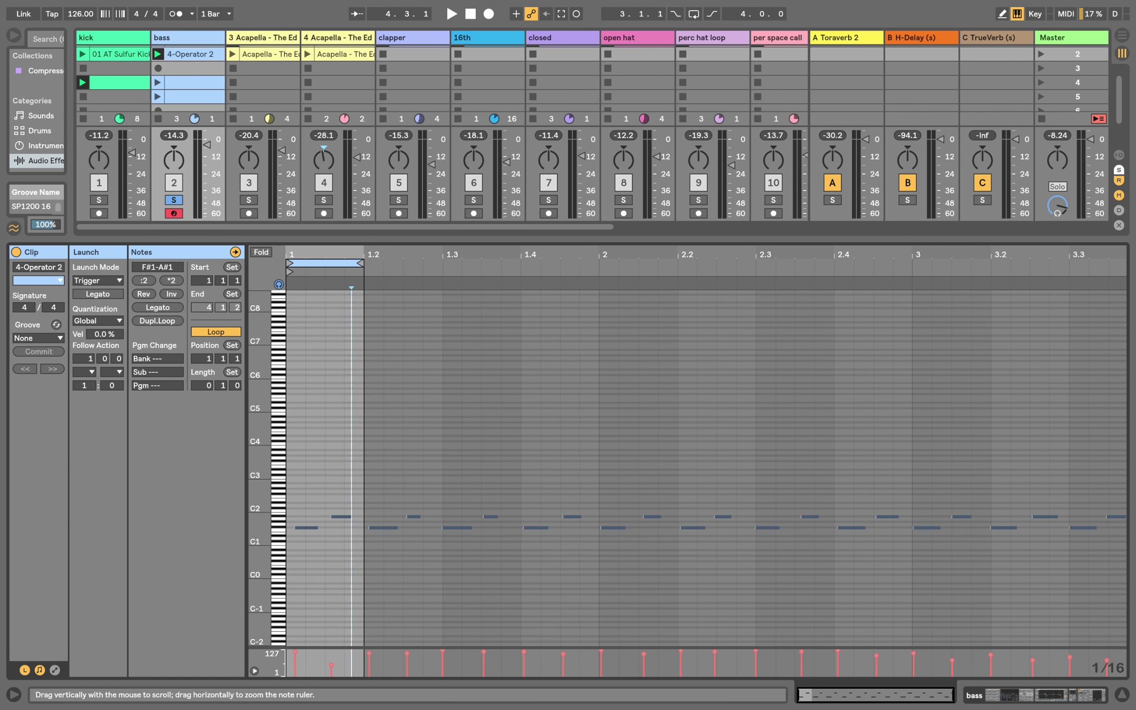
drag(253, 486, 294, 483)
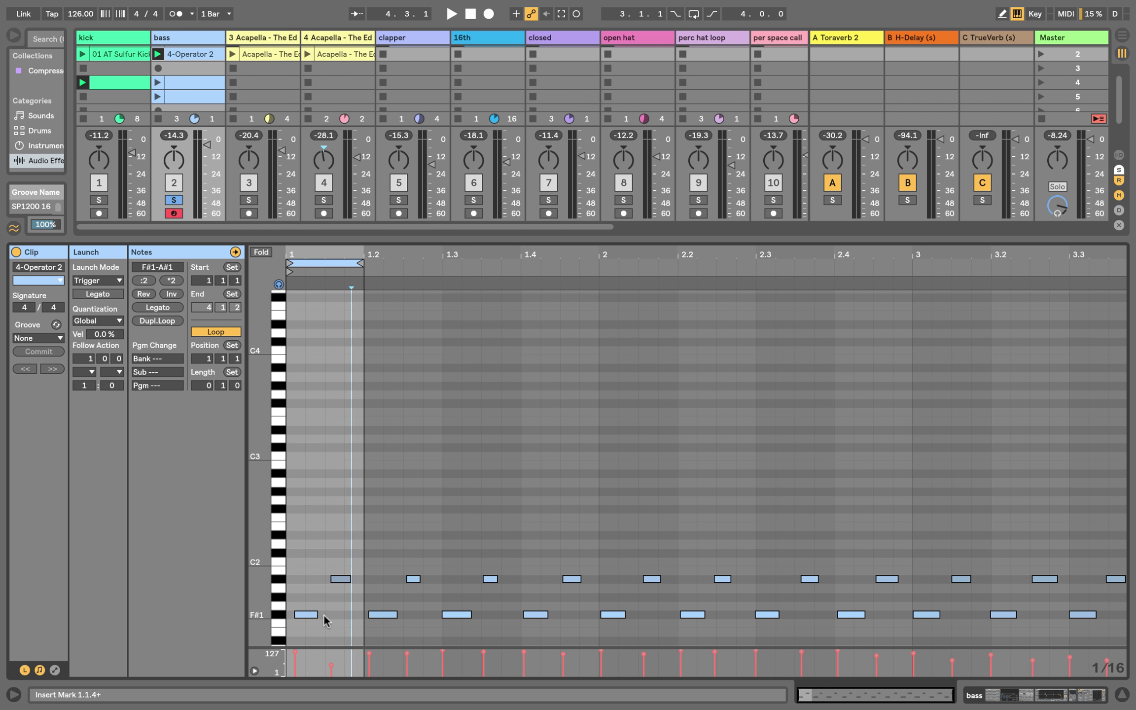
key(Up)
key(Up)
key(Up)
drag(348, 239, 362, 494)
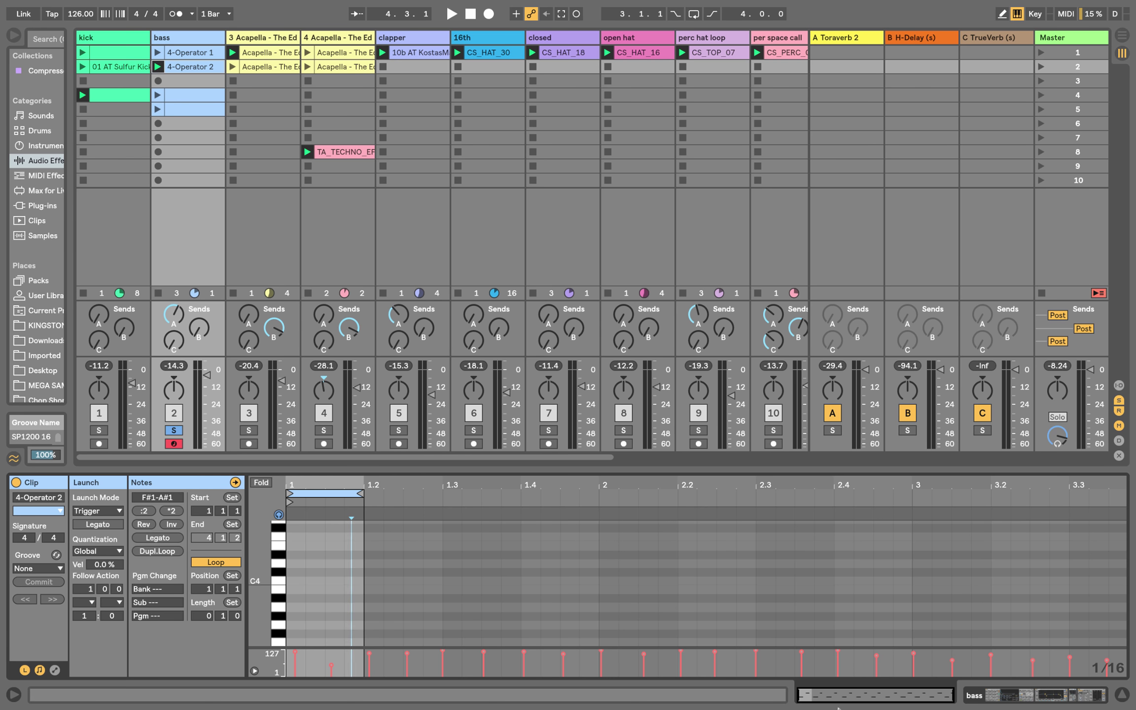
click(358, 493)
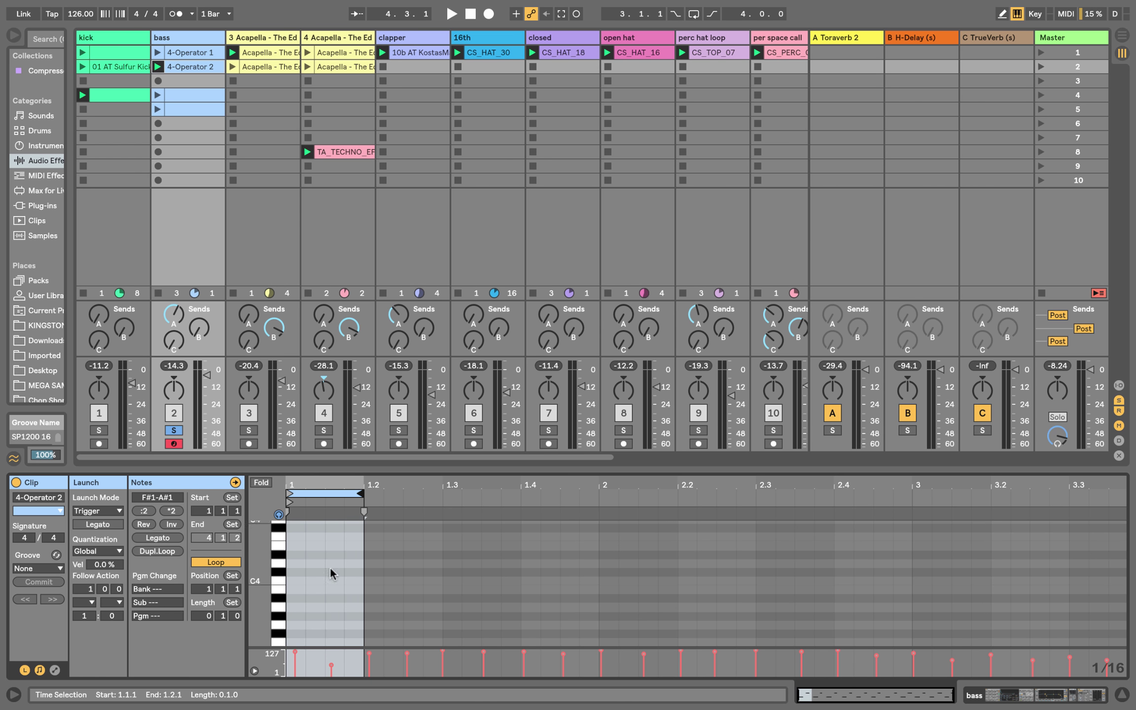
scroll(332, 572, down, 15)
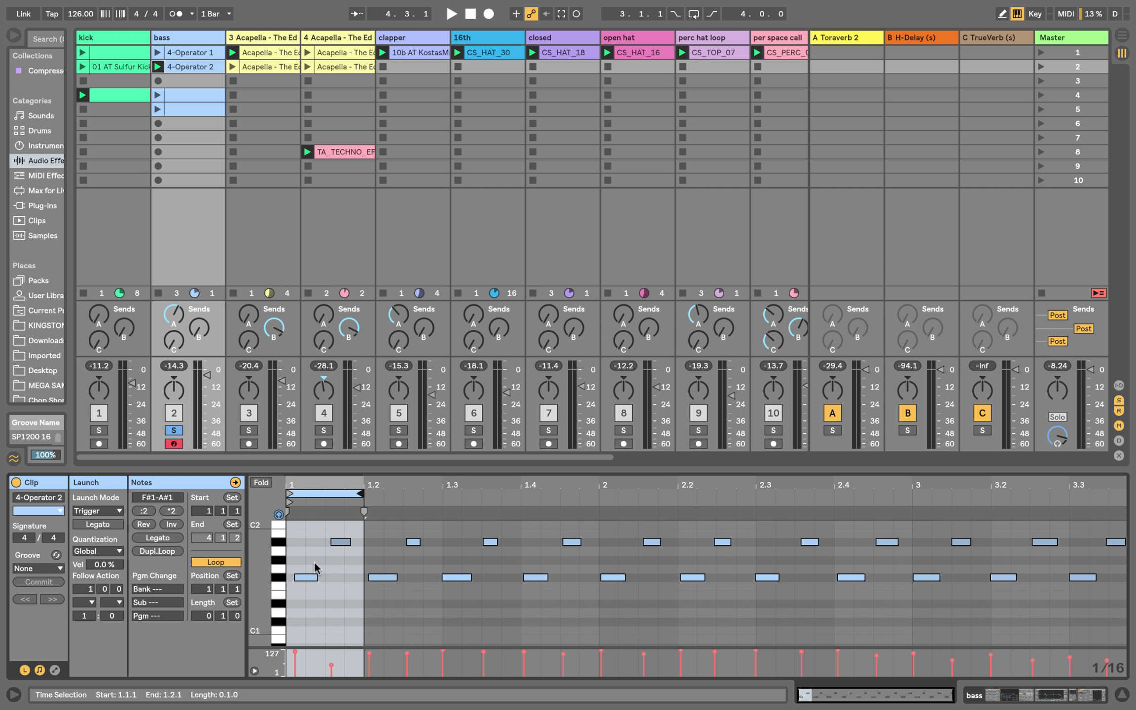
Audition the bass together with the kick's scene 4 clip in solo, and leave only the kick soloed.
key(space)
click(98, 431)
key(space)
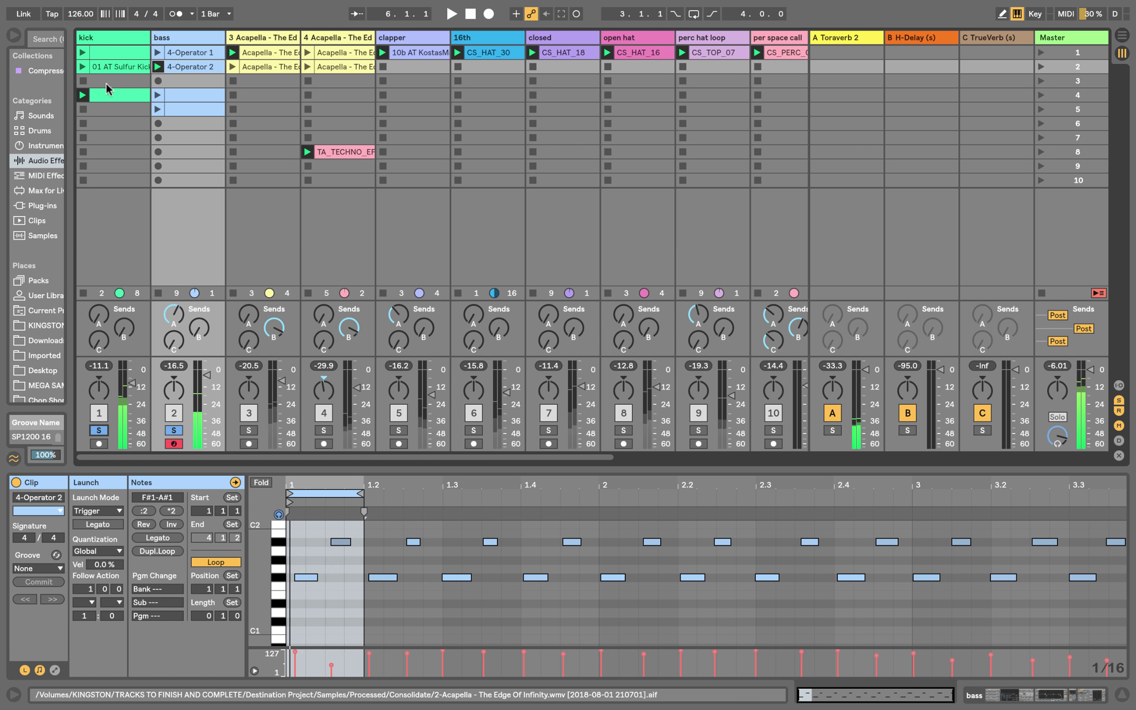
click(113, 95)
key(space)
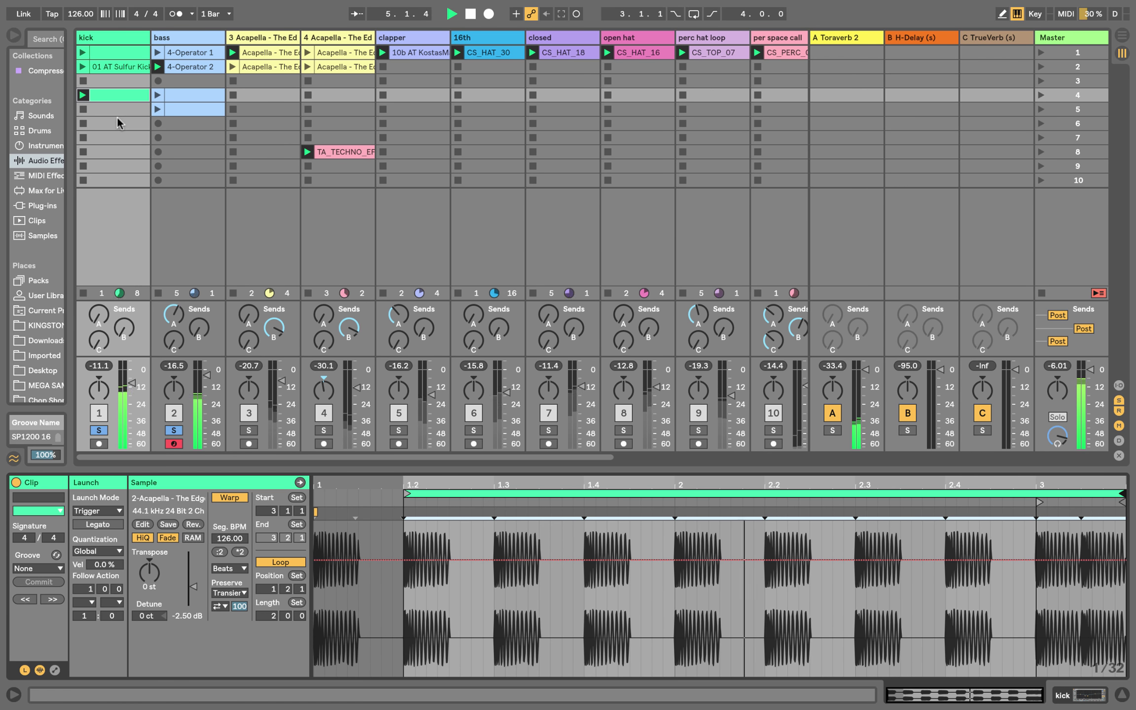
click(98, 430)
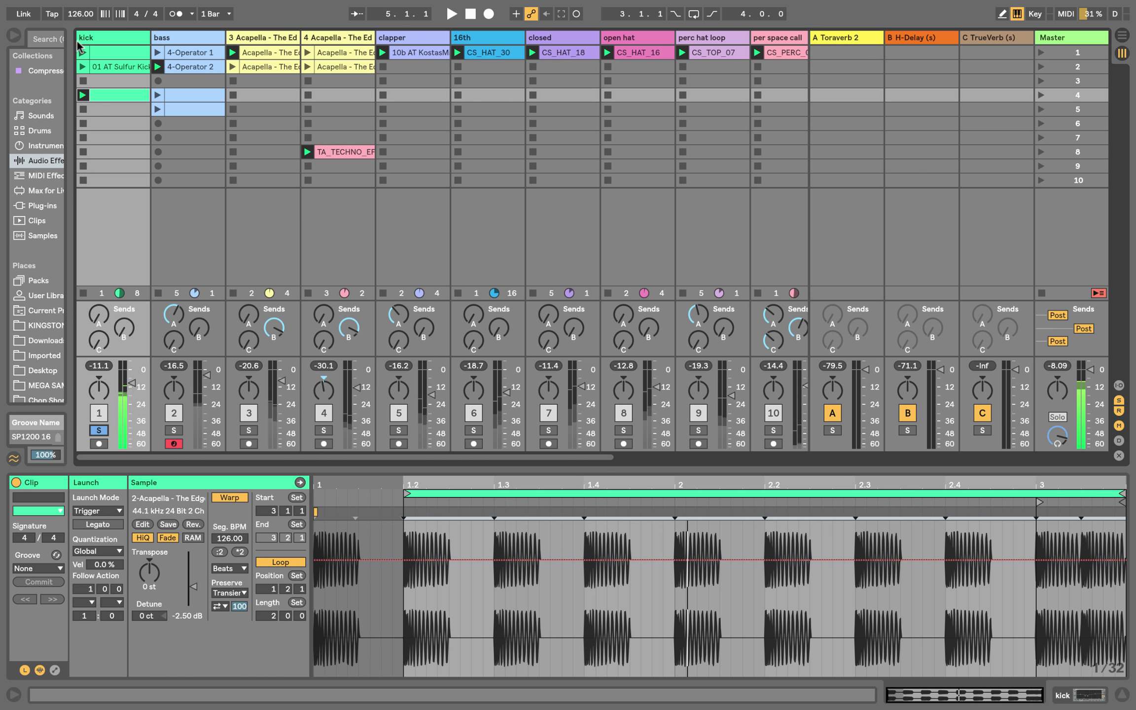
Launch the kick's scene 1 clip and show its Clip Volume envelope.
click(112, 52)
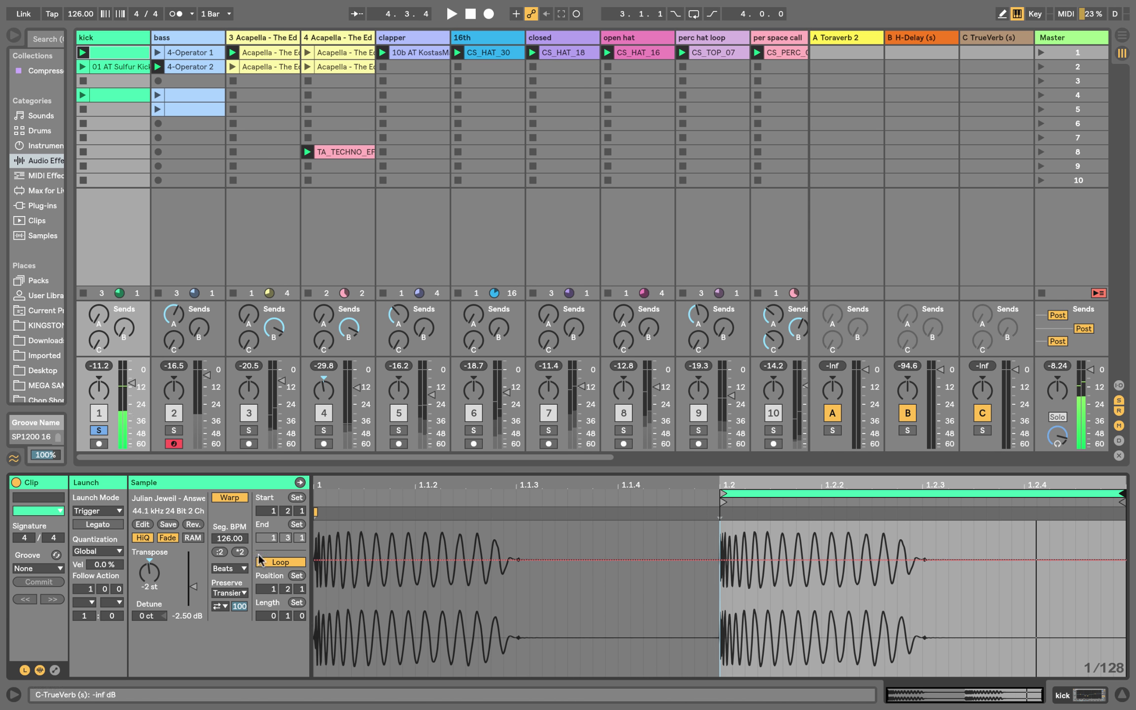
click(54, 671)
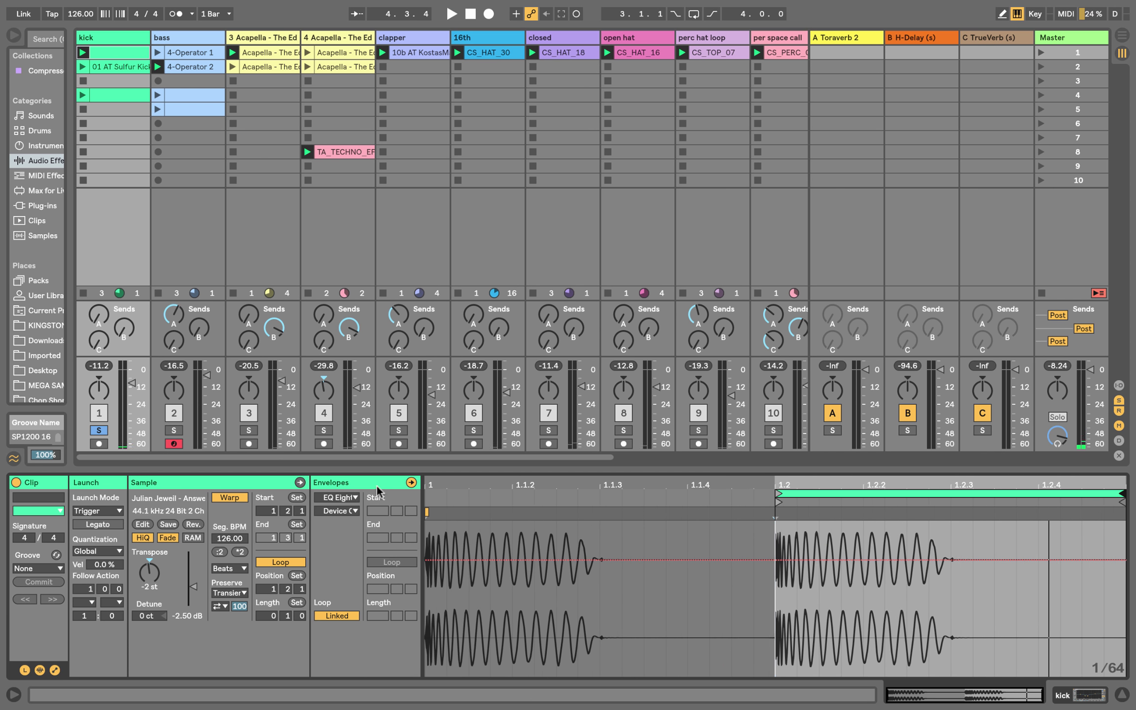
click(335, 497)
click(344, 507)
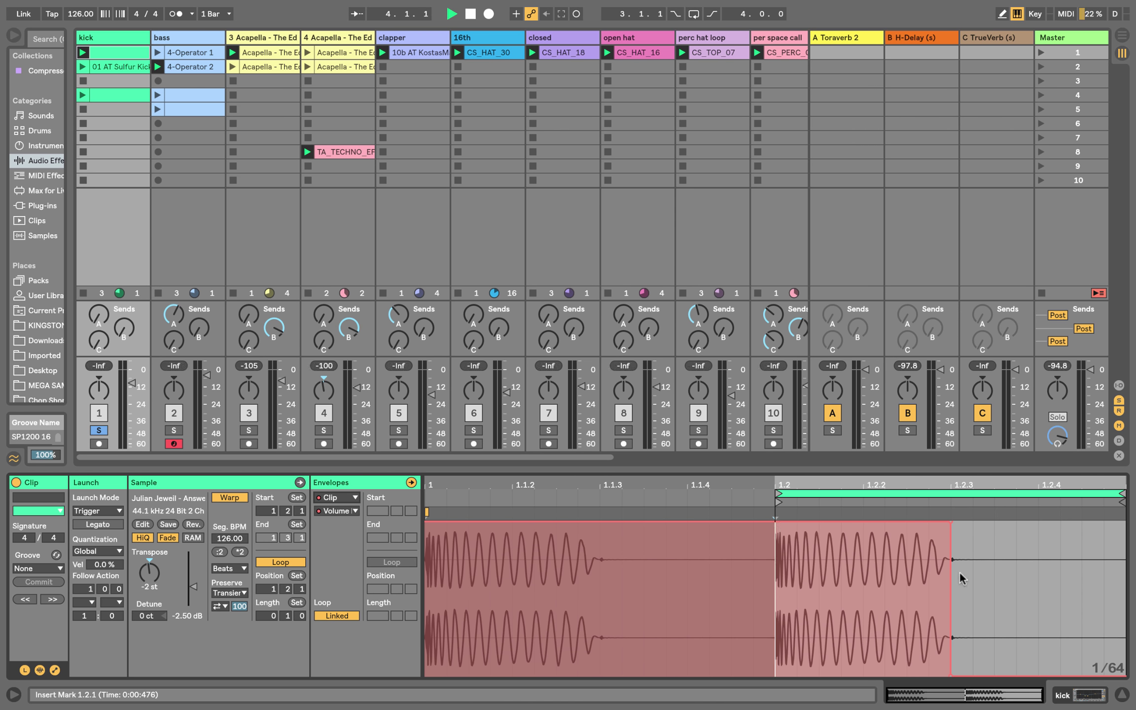
Shift the 100 % and 0.00 % points of the kick's volume fade-out slightly earlier, just before 1.2.3, and play the clip.
drag(838, 486, 679, 522)
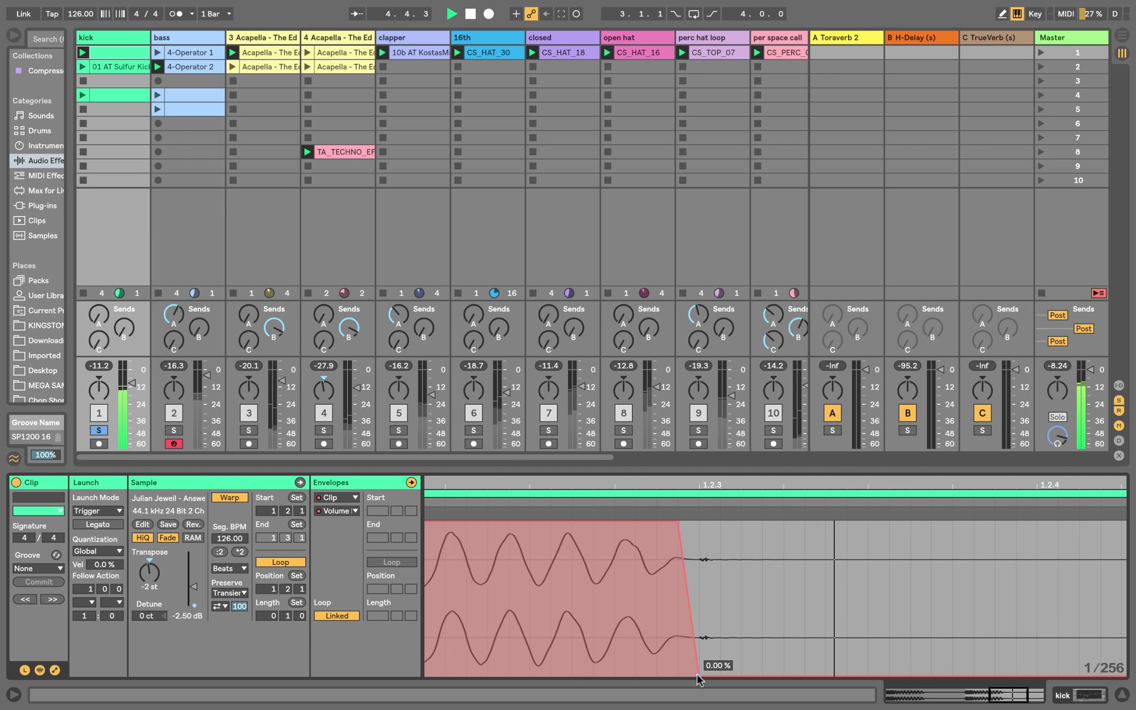
mouse_move(694, 673)
mouse_down()
mouse_move(678, 674)
mouse_move(698, 674)
mouse_up()
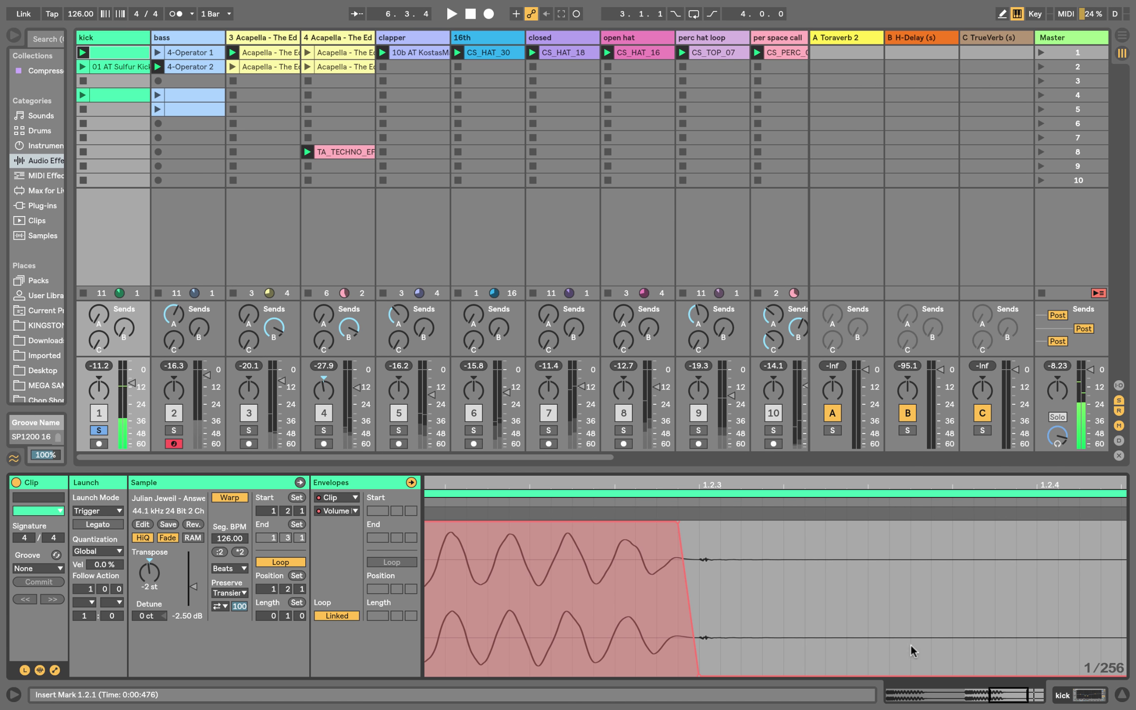
drag(1007, 695, 1007, 708)
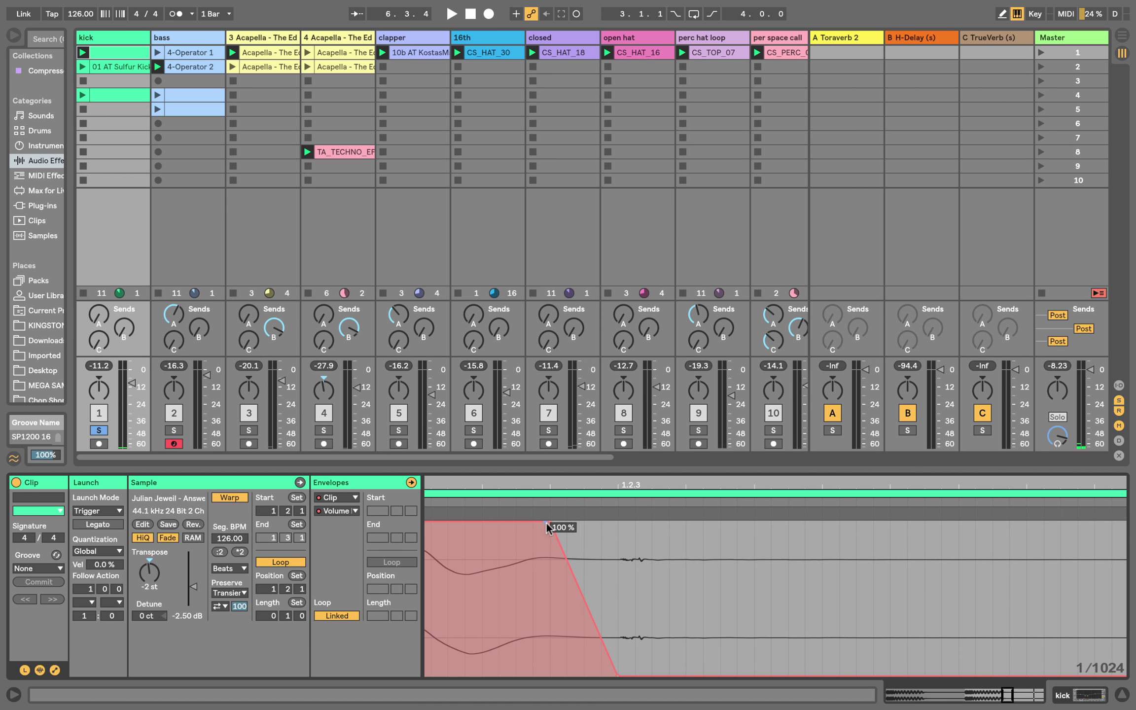
drag(551, 521, 533, 521)
mouse_move(616, 676)
mouse_down()
mouse_move(584, 675)
mouse_move(601, 675)
mouse_up()
key(space)
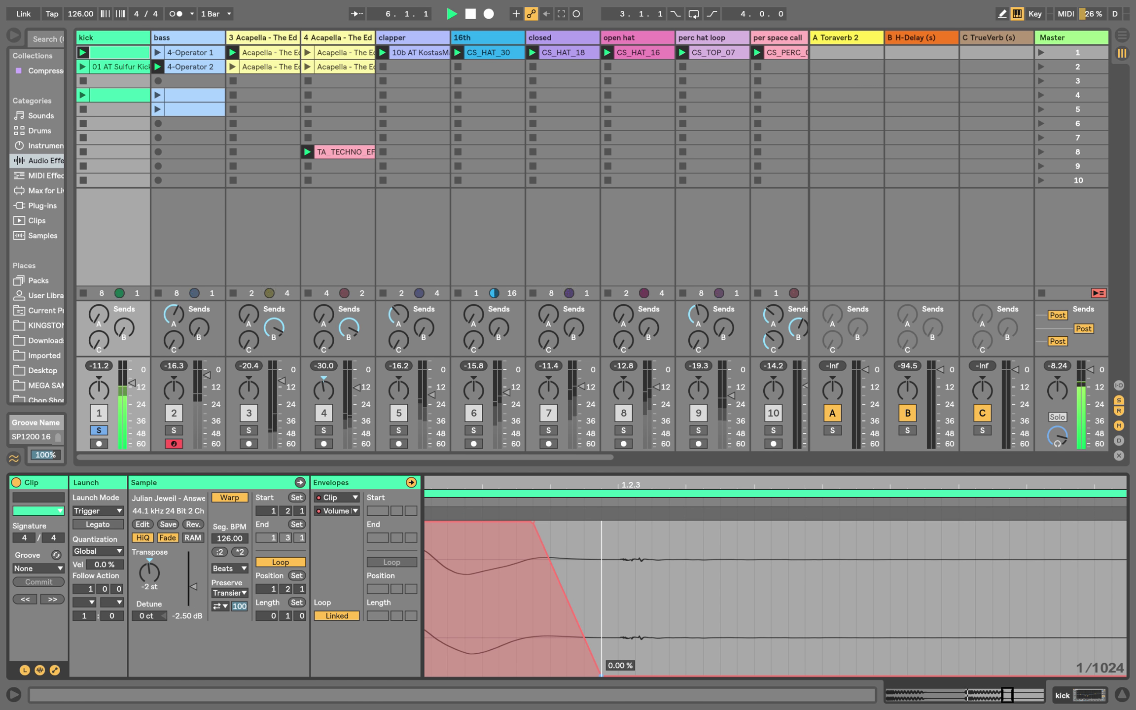
Solo the bass together with the kick and play them with the kick's scene 4 clip launched.
drag(1006, 695, 1006, 617)
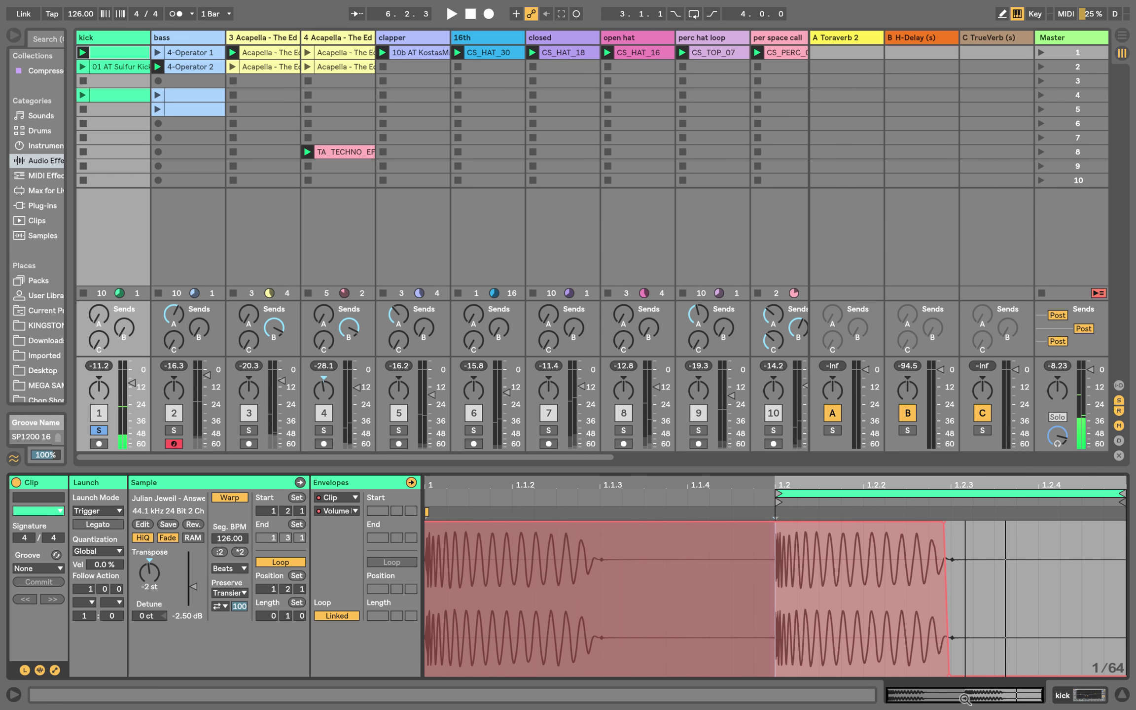
super+click(173, 430)
key(space)
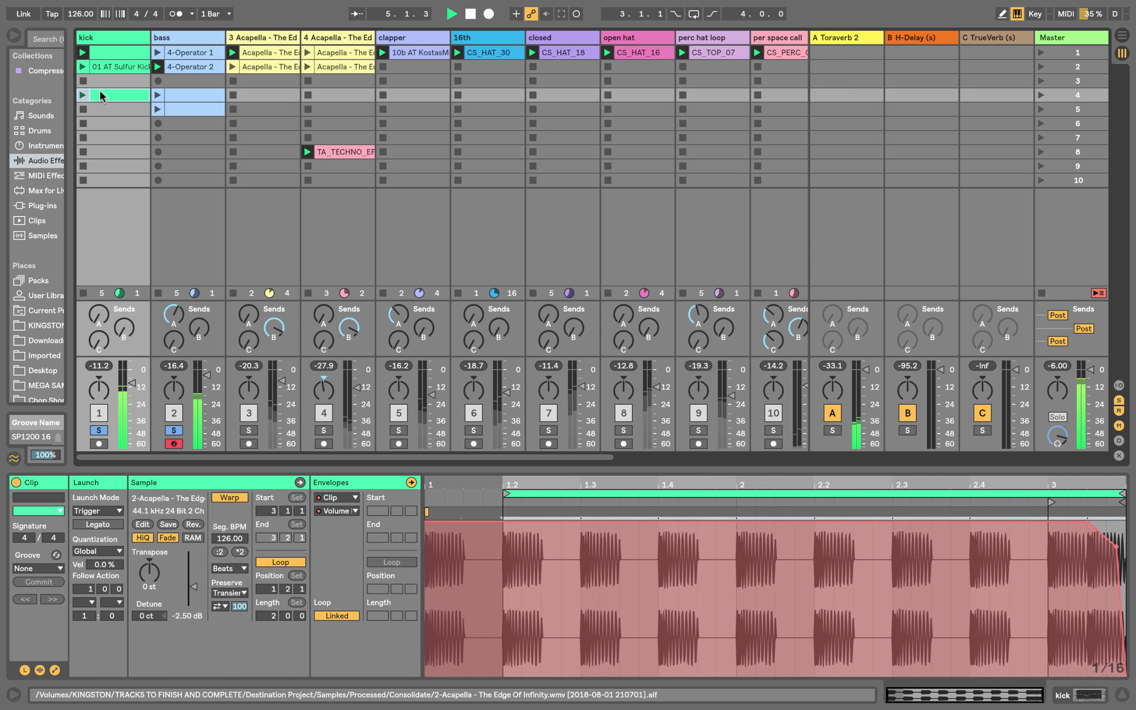
click(83, 95)
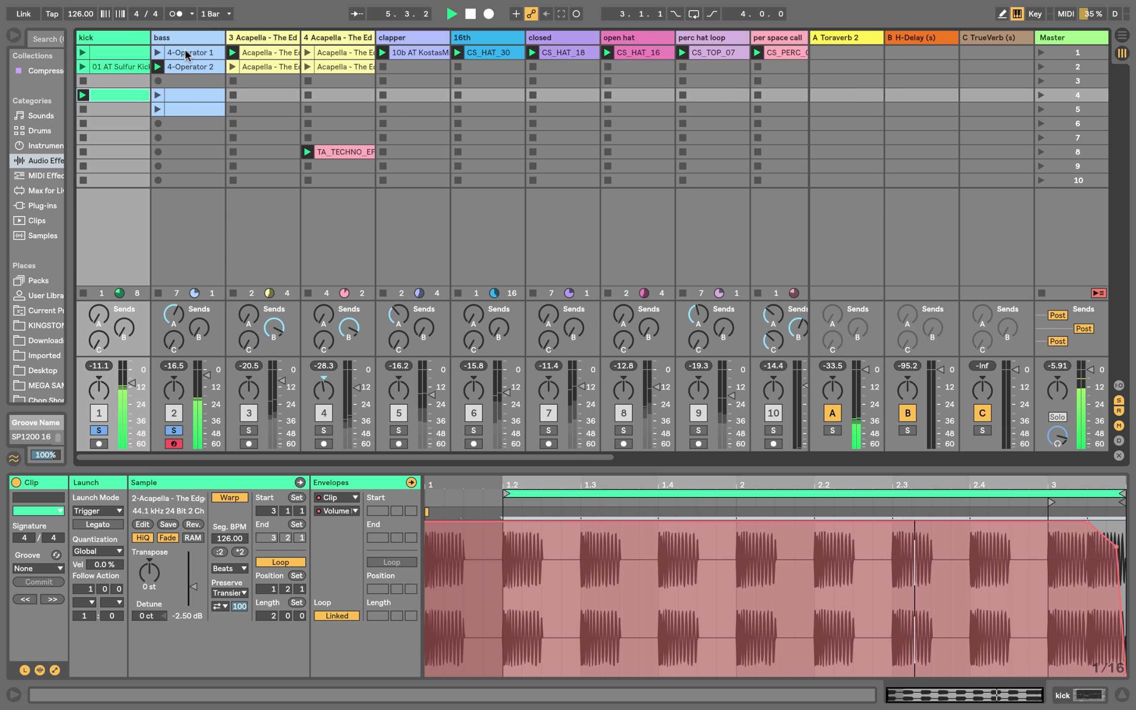
Review the bass device chain, the kick's scene 4 clip and the notes of the bass clip 4-Operator 2 in scene 2.
double_click(179, 32)
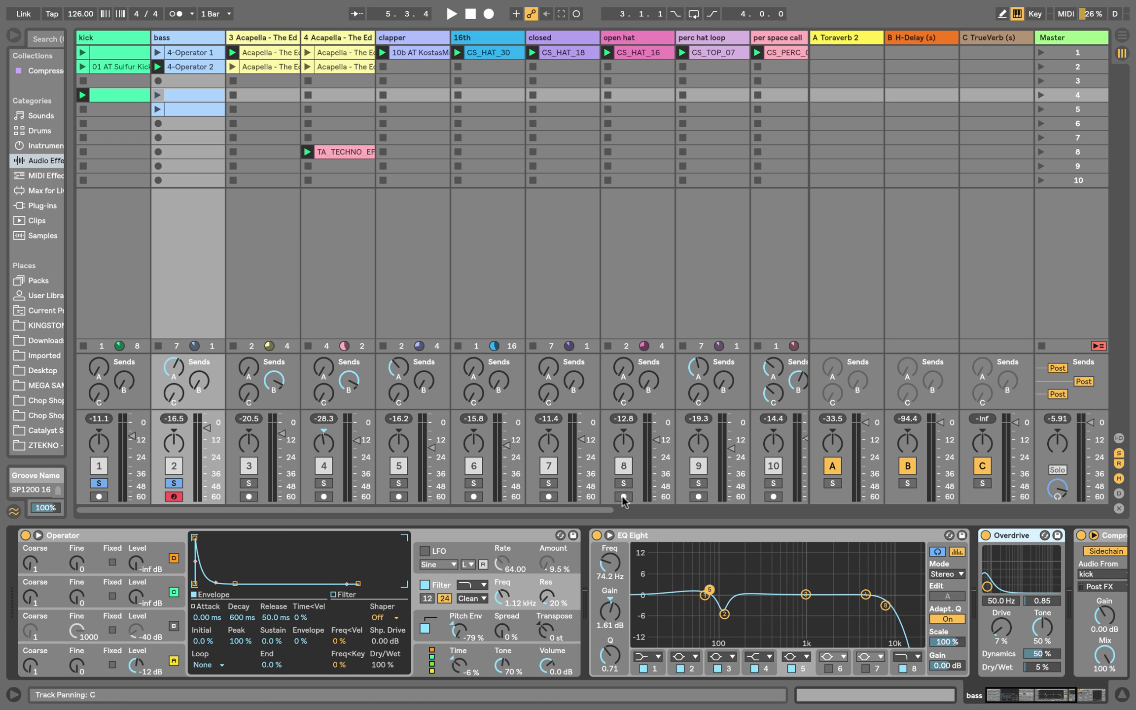
click(114, 109)
click(114, 94)
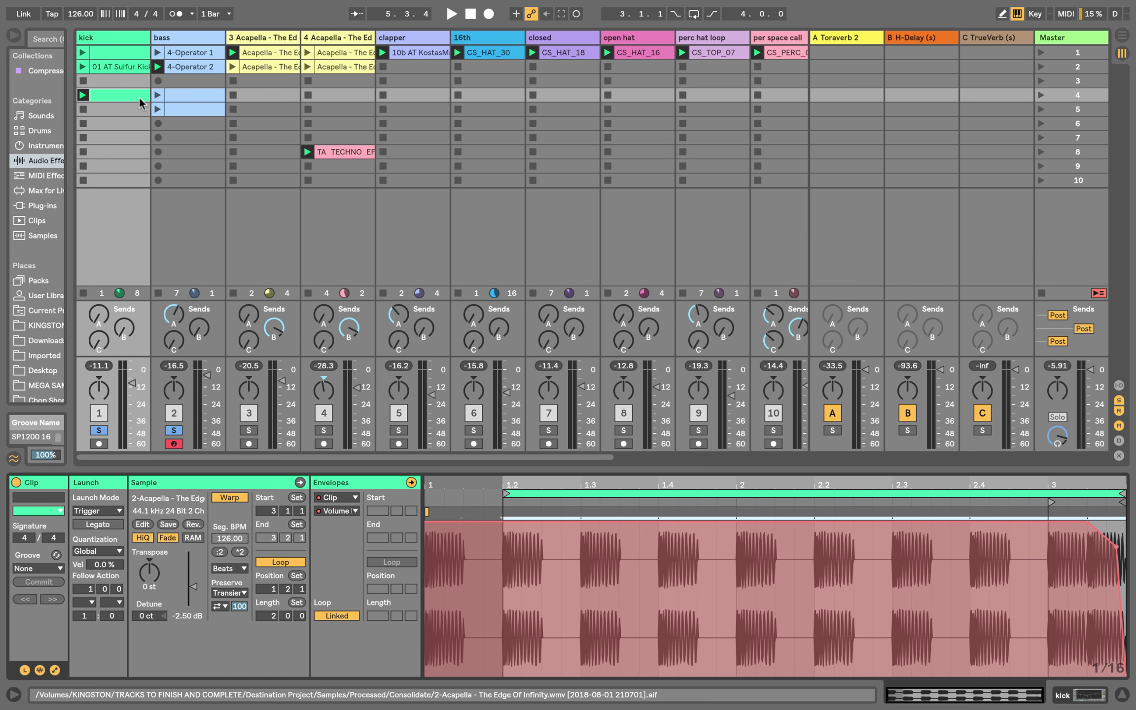
click(177, 67)
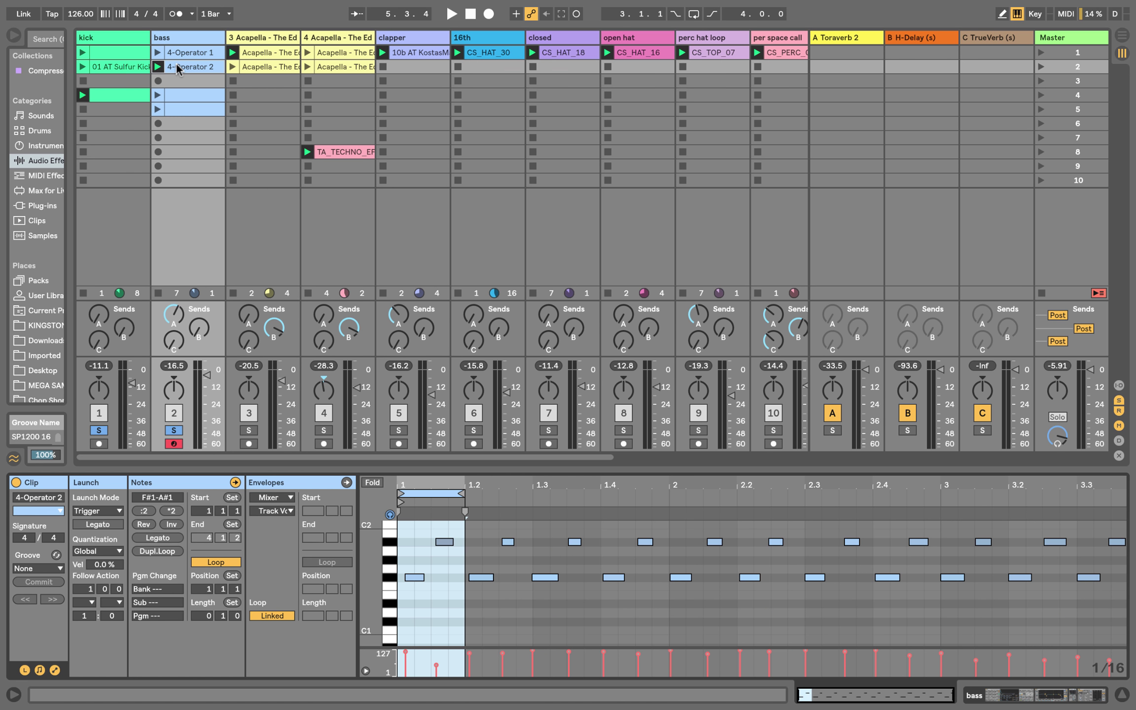
click(449, 588)
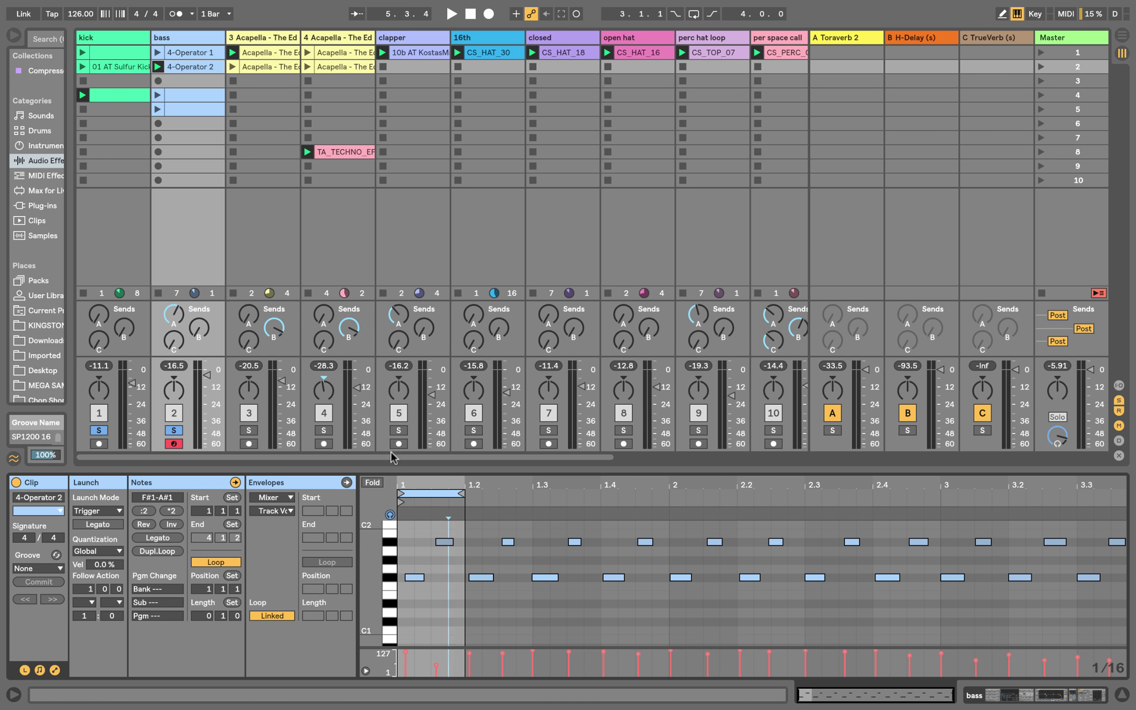
Copy the bass clip 4-Operator 2 from scene 2 into the bass slot of scene 7 and open the copy.
right_click(199, 70)
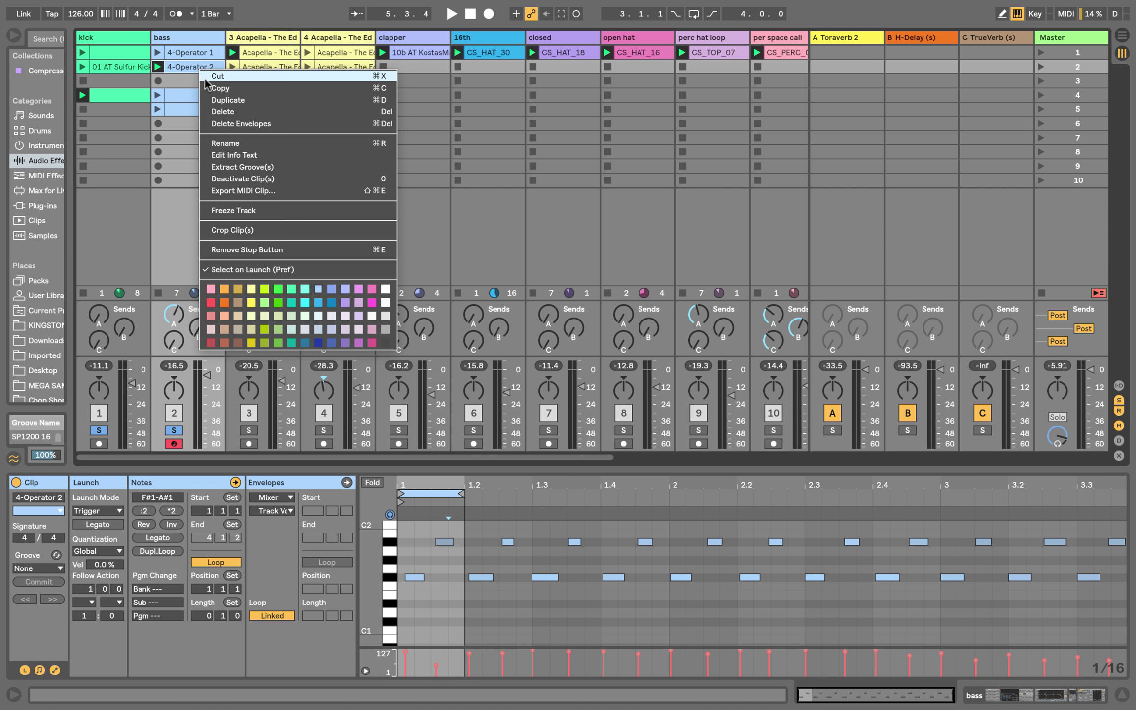
click(203, 89)
right_click(190, 140)
click(197, 147)
double_click(189, 142)
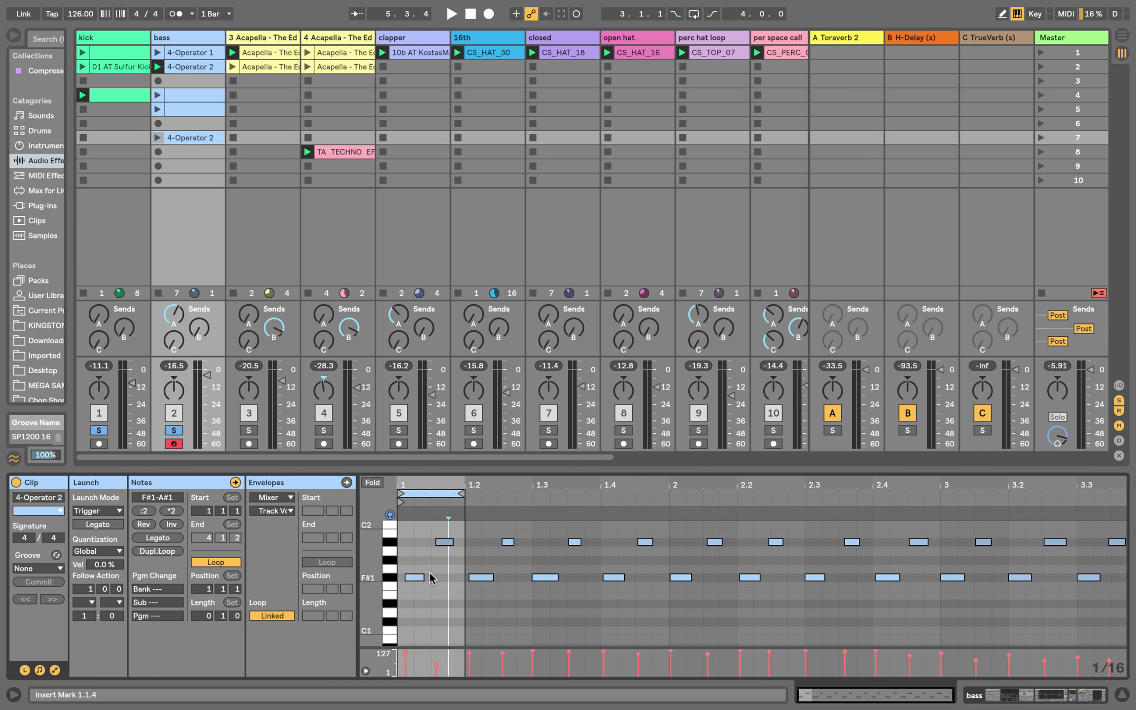
Quantize the start of the first two notes in the scene 7 bass clip with an amount of 100 %.
drag(460, 596, 413, 535)
right_click(421, 581)
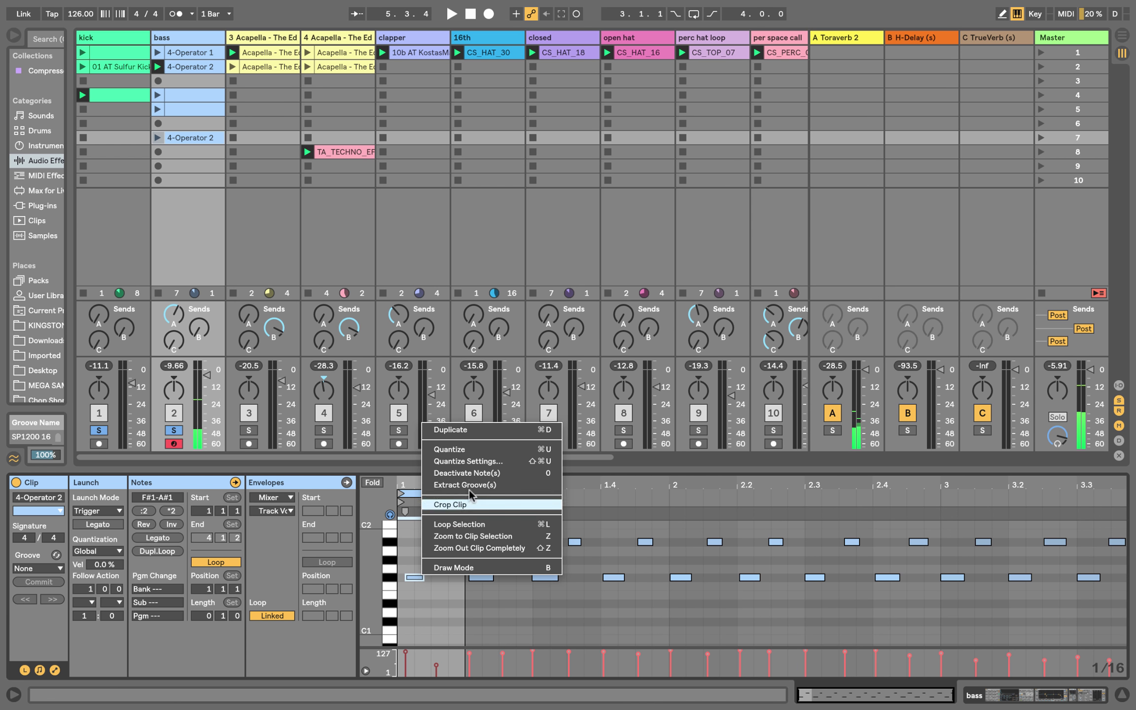
click(475, 466)
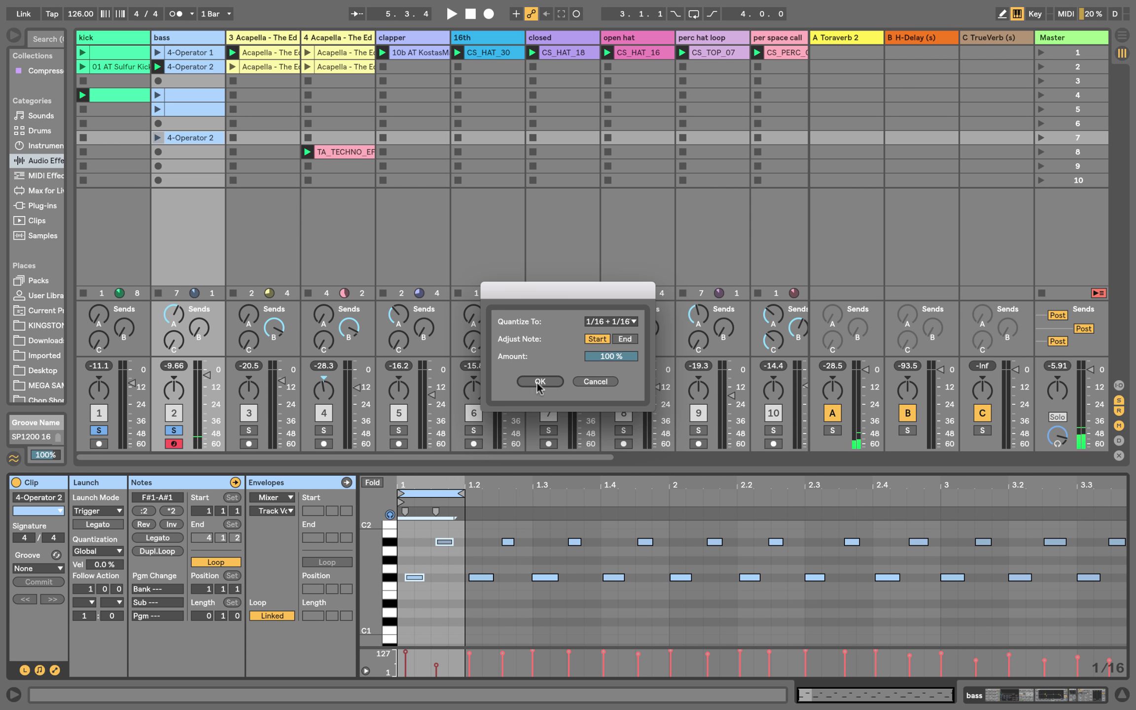
click(616, 321)
click(621, 391)
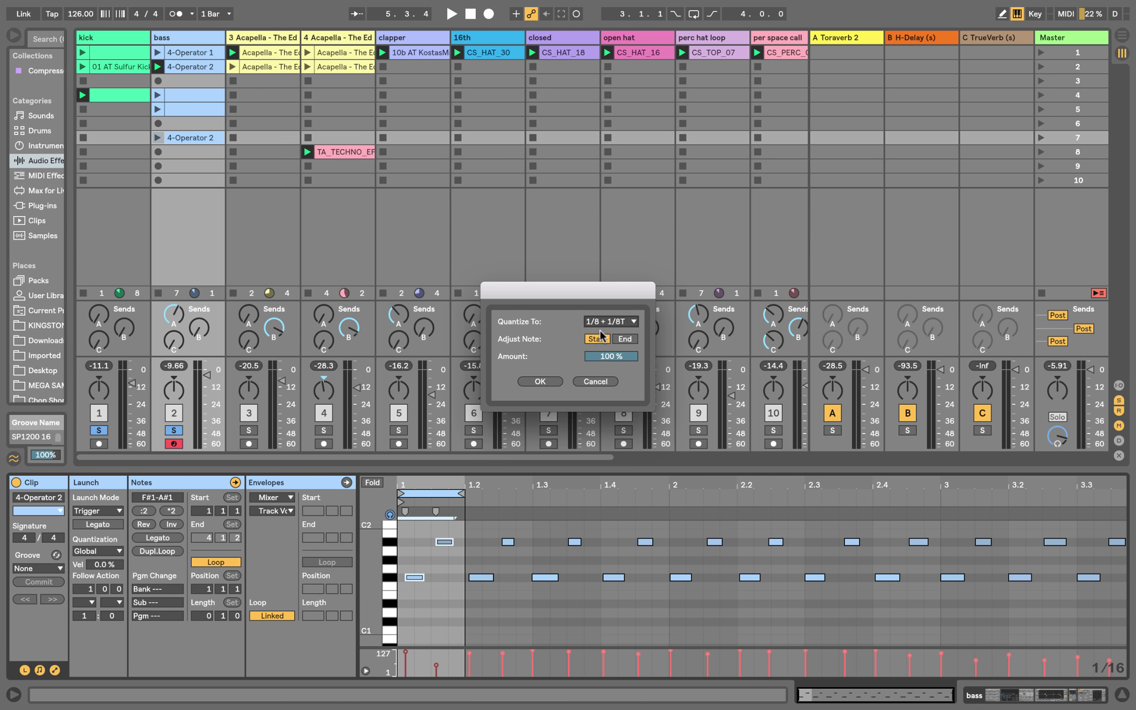
click(611, 321)
click(611, 392)
click(540, 381)
Launch the quantized scene 7 bass clip and audition it against the soloed kick.
key(space)
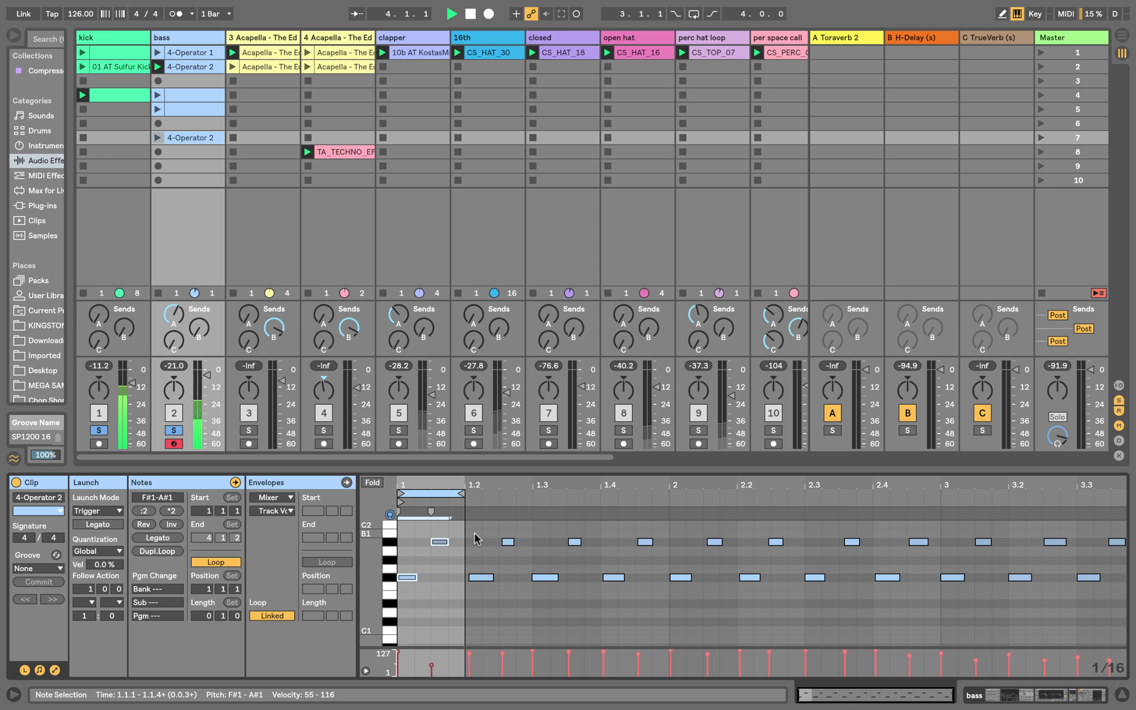
click(156, 139)
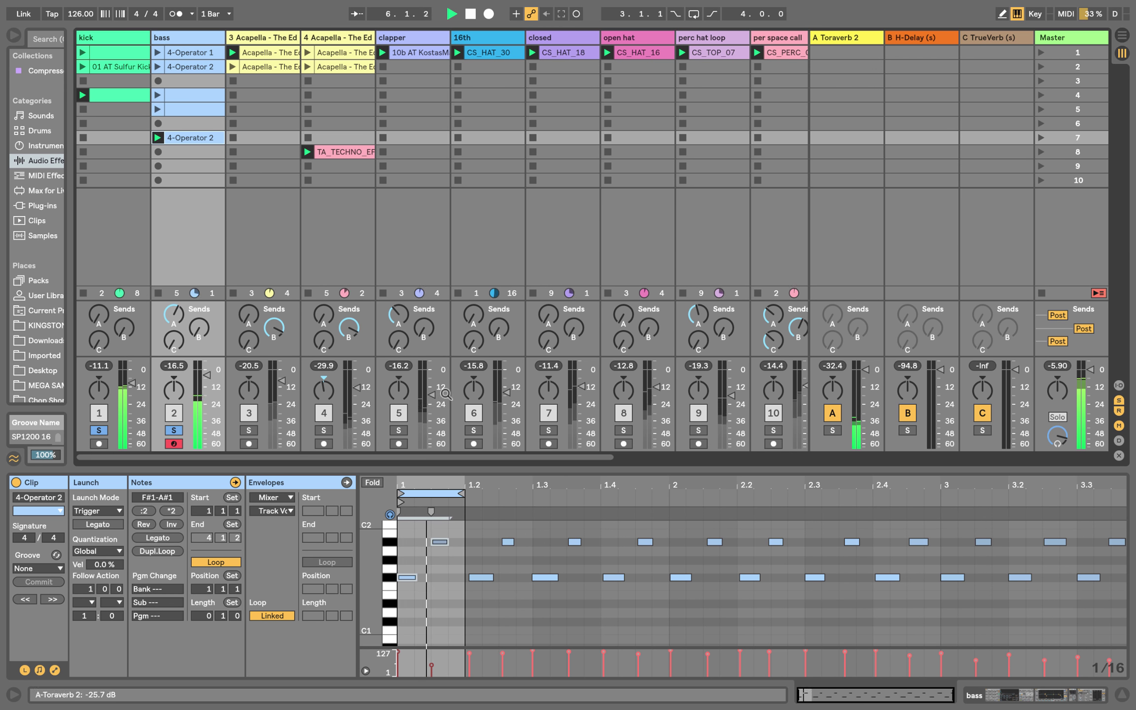
click(438, 574)
key(space)
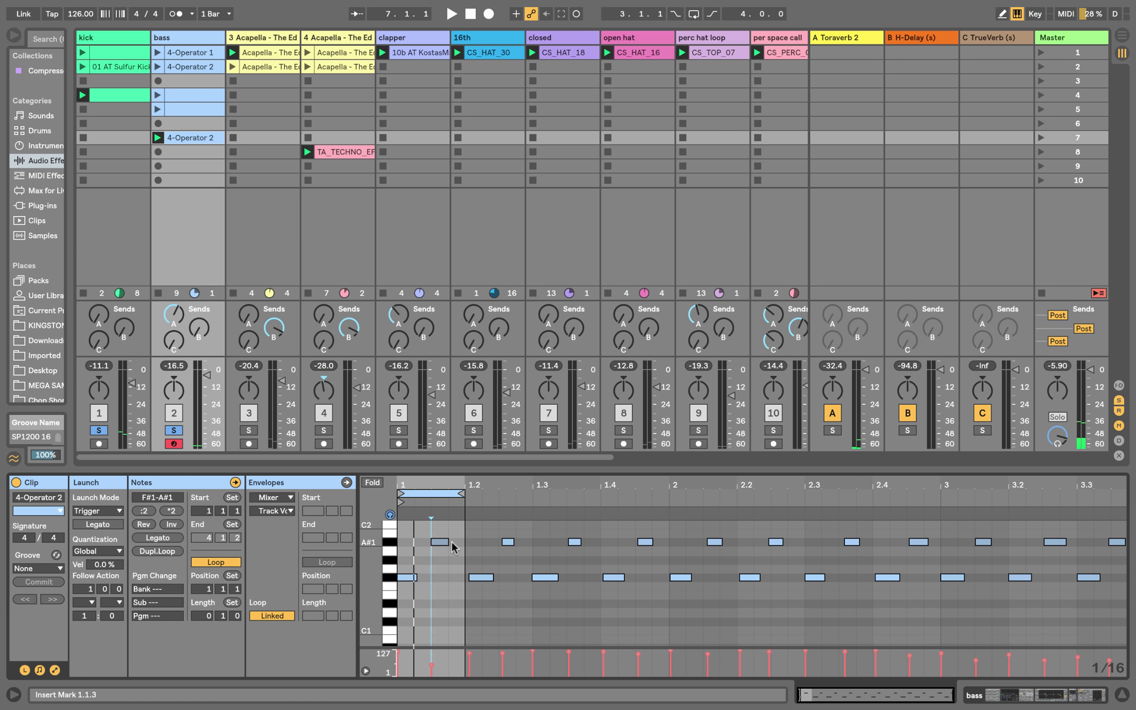
key(space)
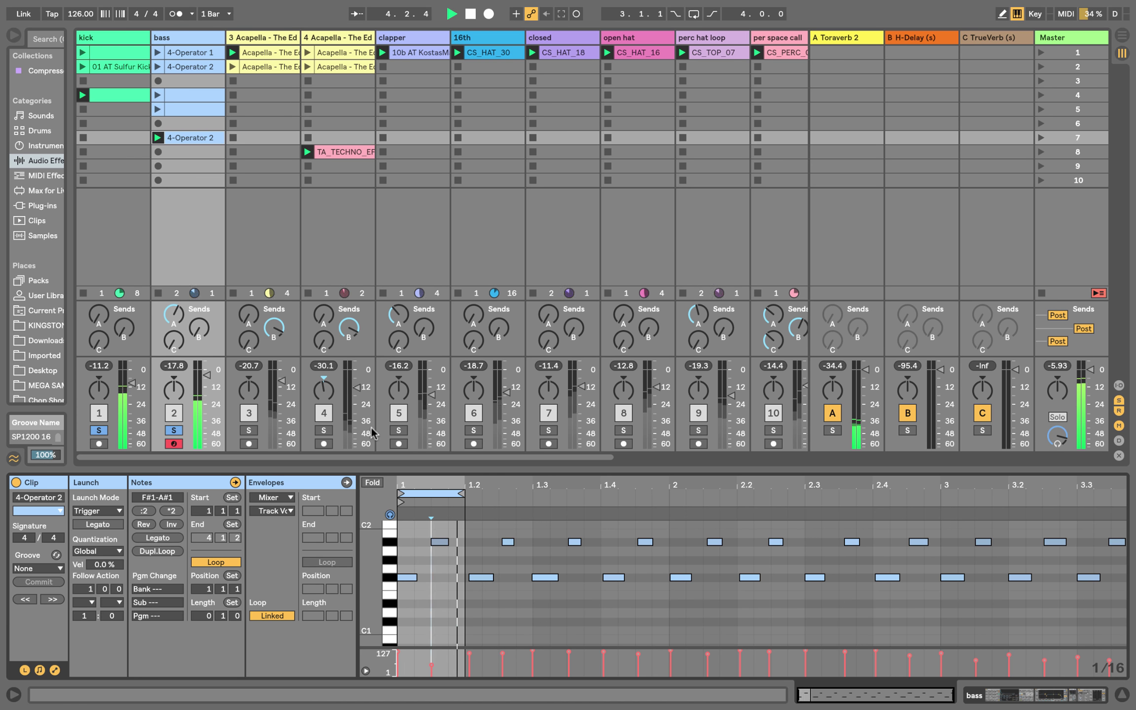
Relaunch the scene 2 bass clip 4-Operator 2, delete the scene 7 copy and reselect the original.
click(158, 66)
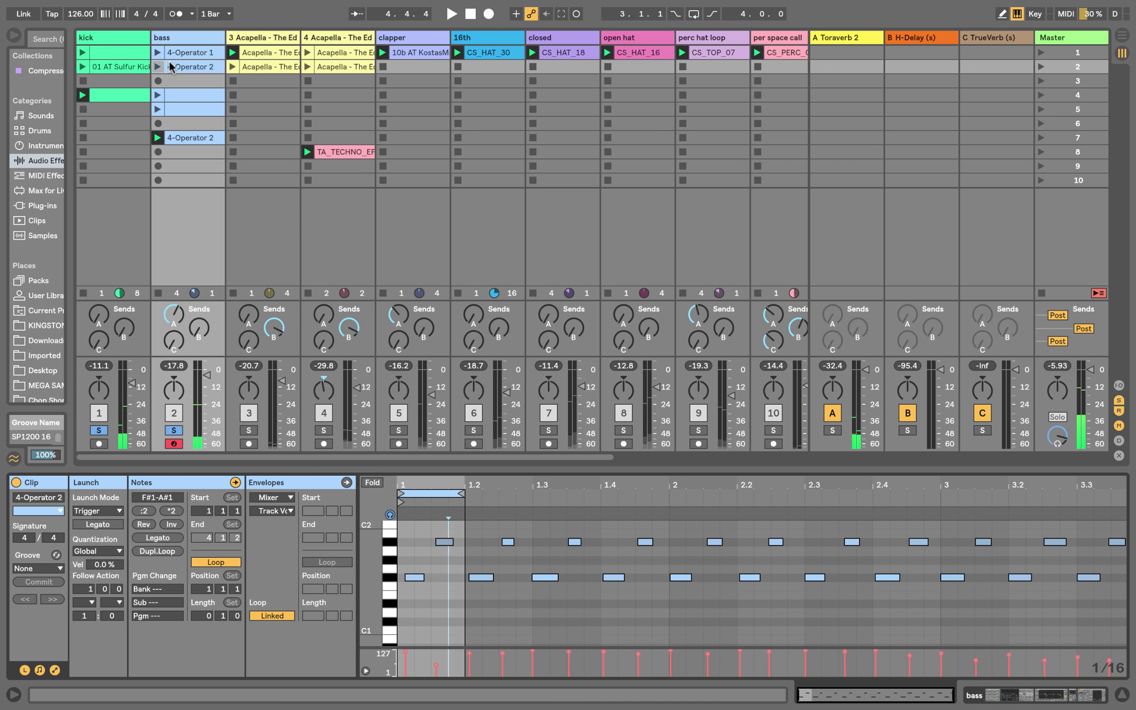
click(189, 134)
key(Delete)
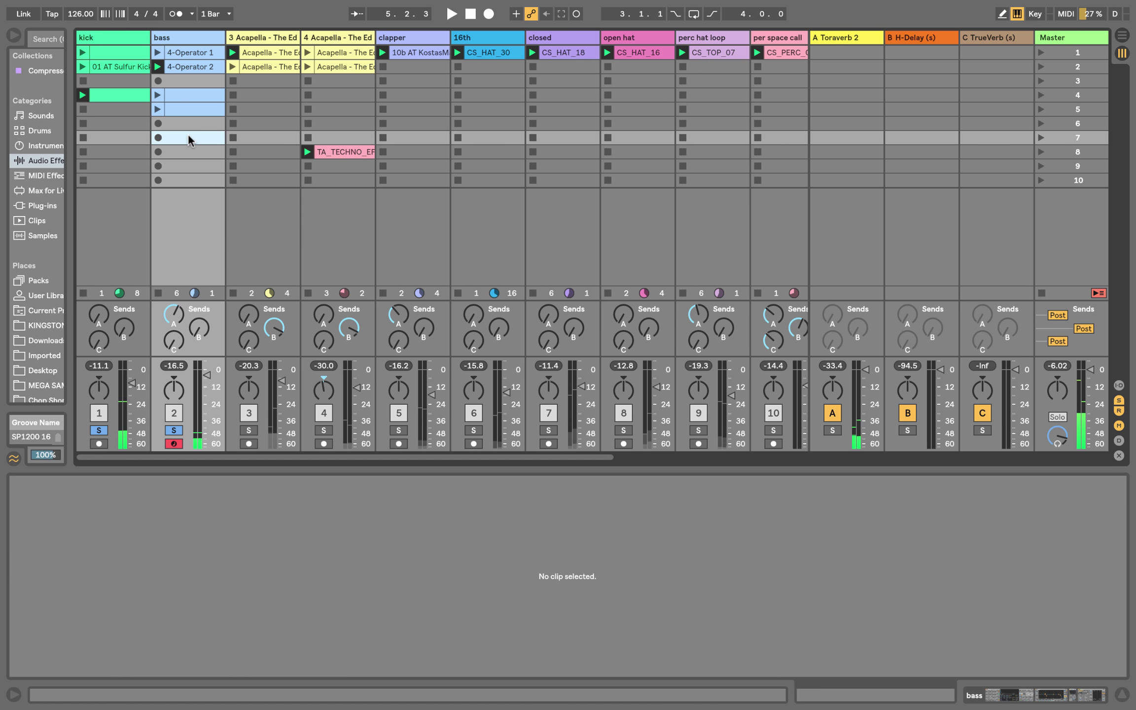
click(184, 67)
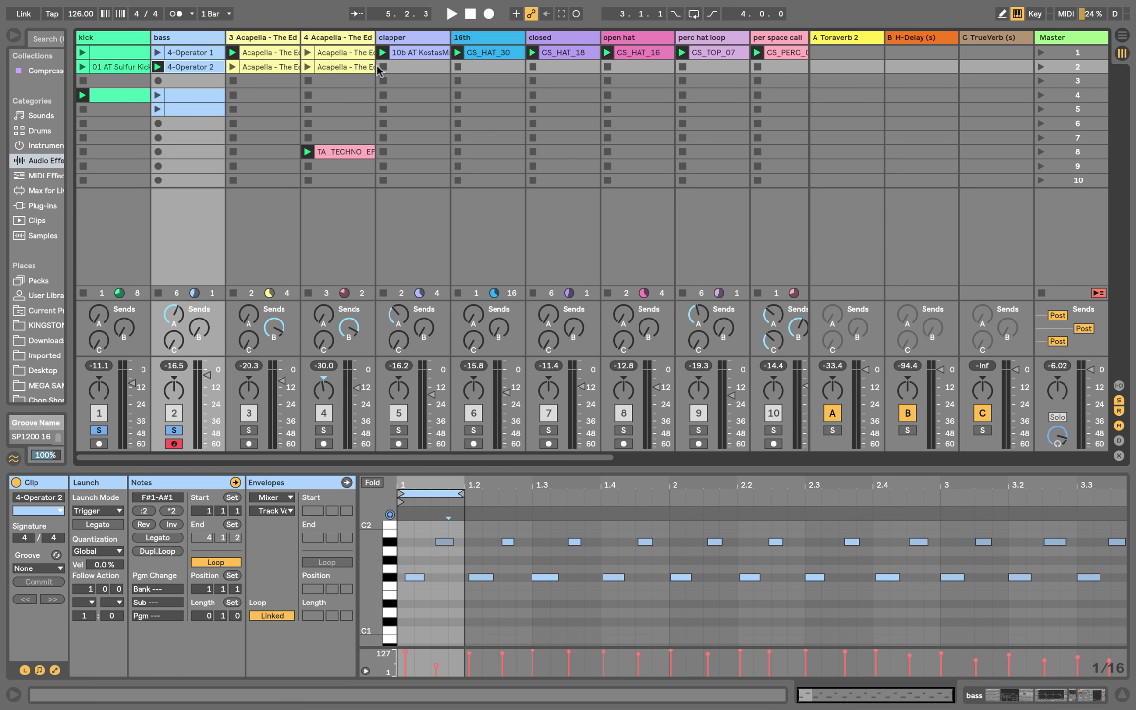
Audition kick and bass with the bass track's EQ Eight and Overdrive bypassed, and turn both devices on again.
click(202, 40)
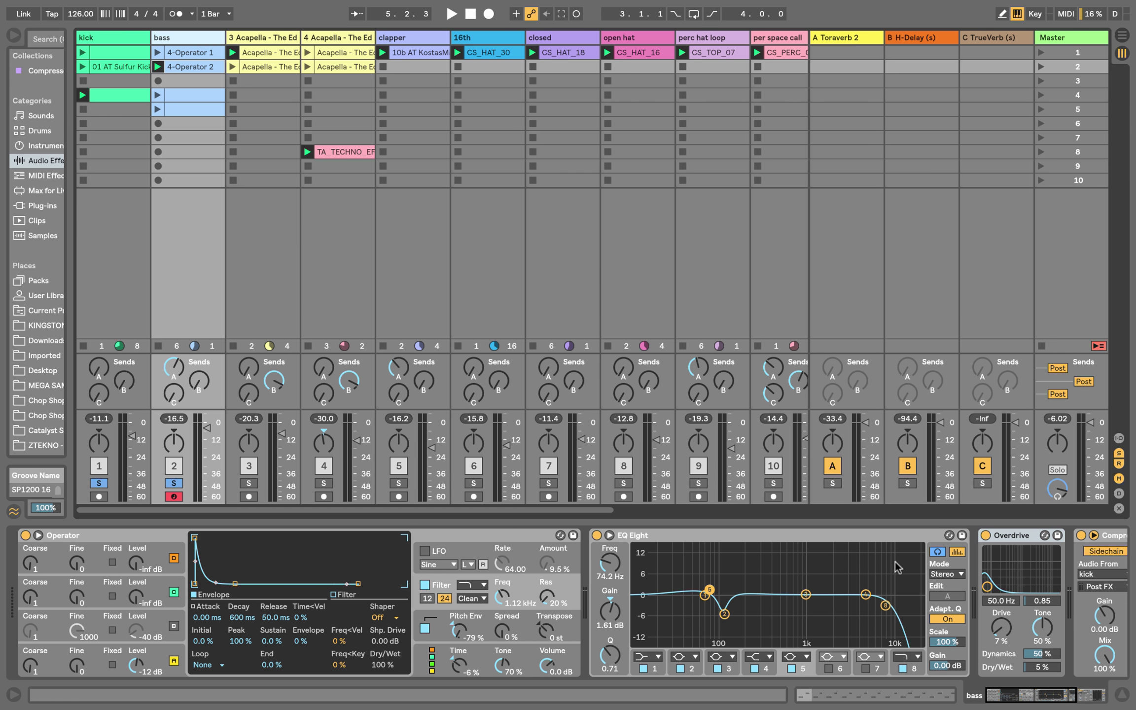
drag(1040, 696, 1016, 701)
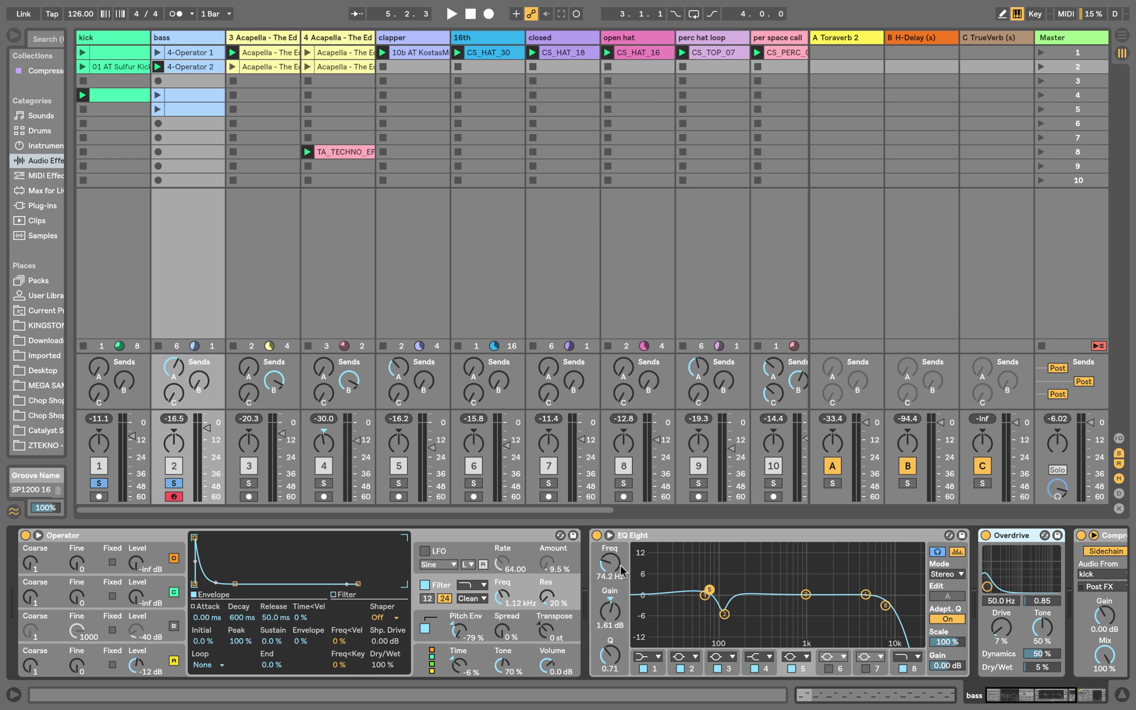
click(596, 535)
key(space)
click(985, 535)
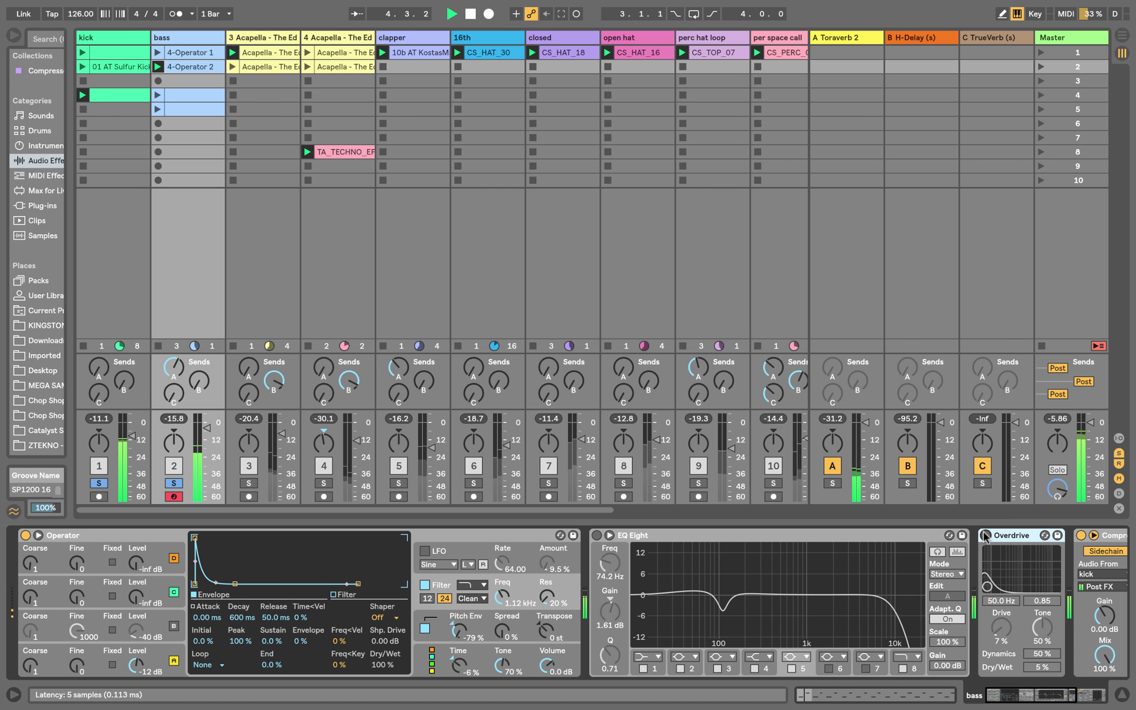
click(985, 535)
click(596, 535)
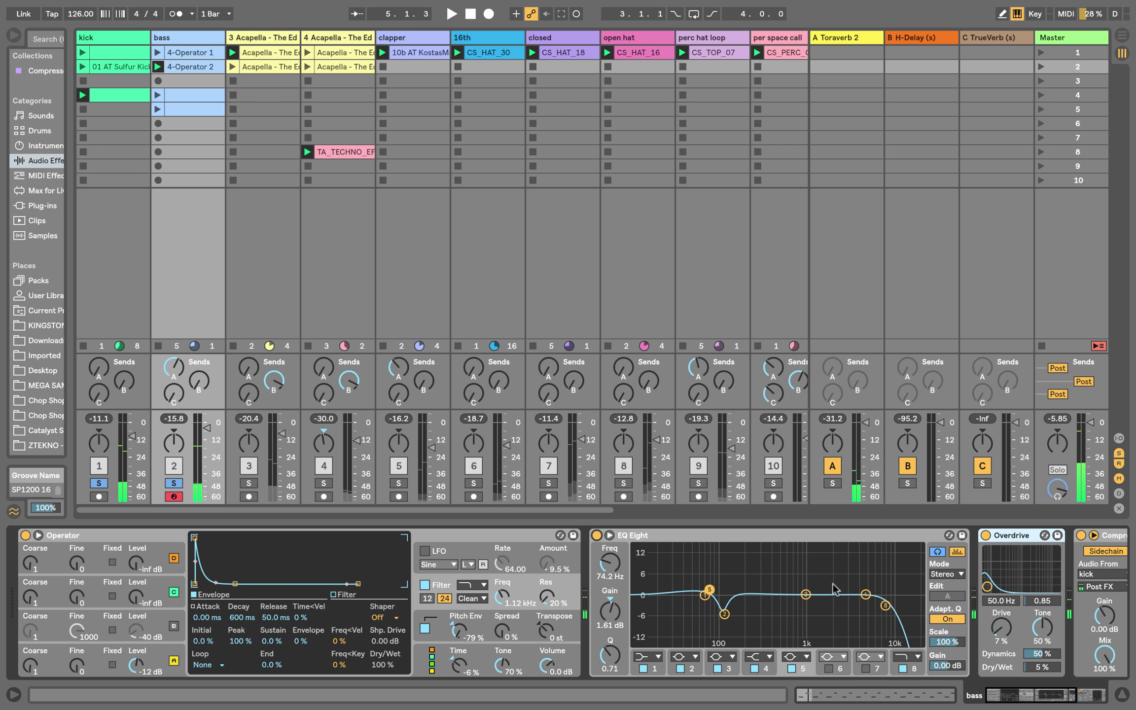
Examine the Overdrive and sidechained Compressor settings at the end of the bass device chain.
drag(1056, 700, 1109, 699)
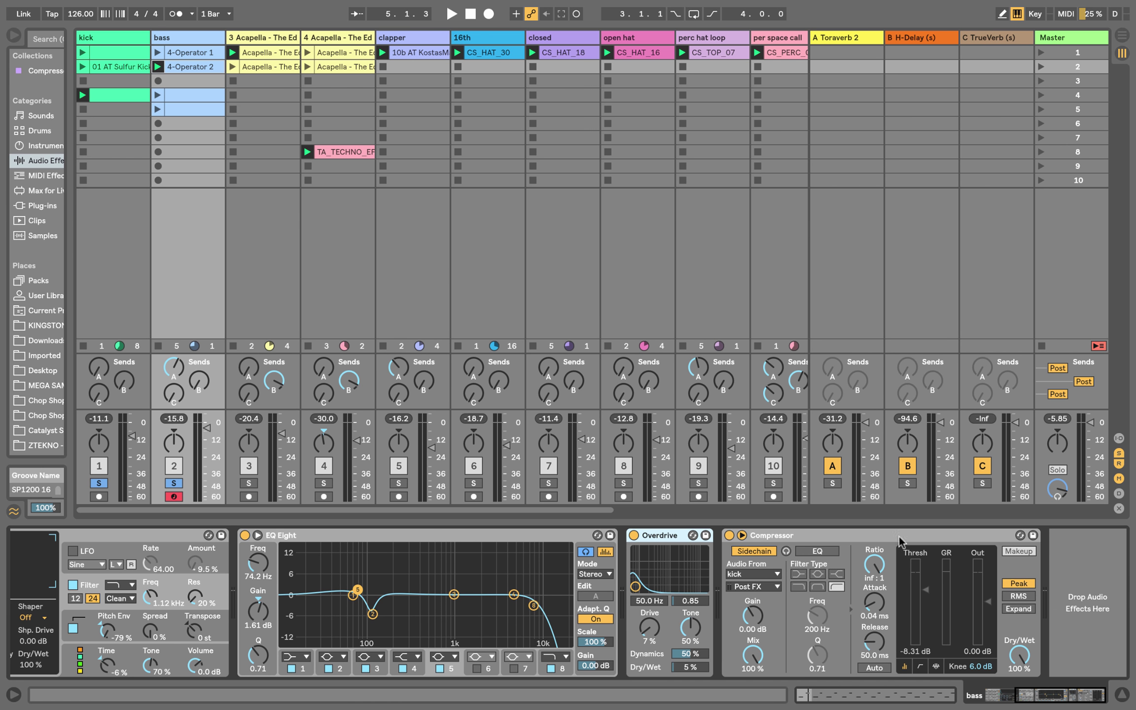
drag(1060, 690, 1134, 661)
scroll(550, 619, left, 5)
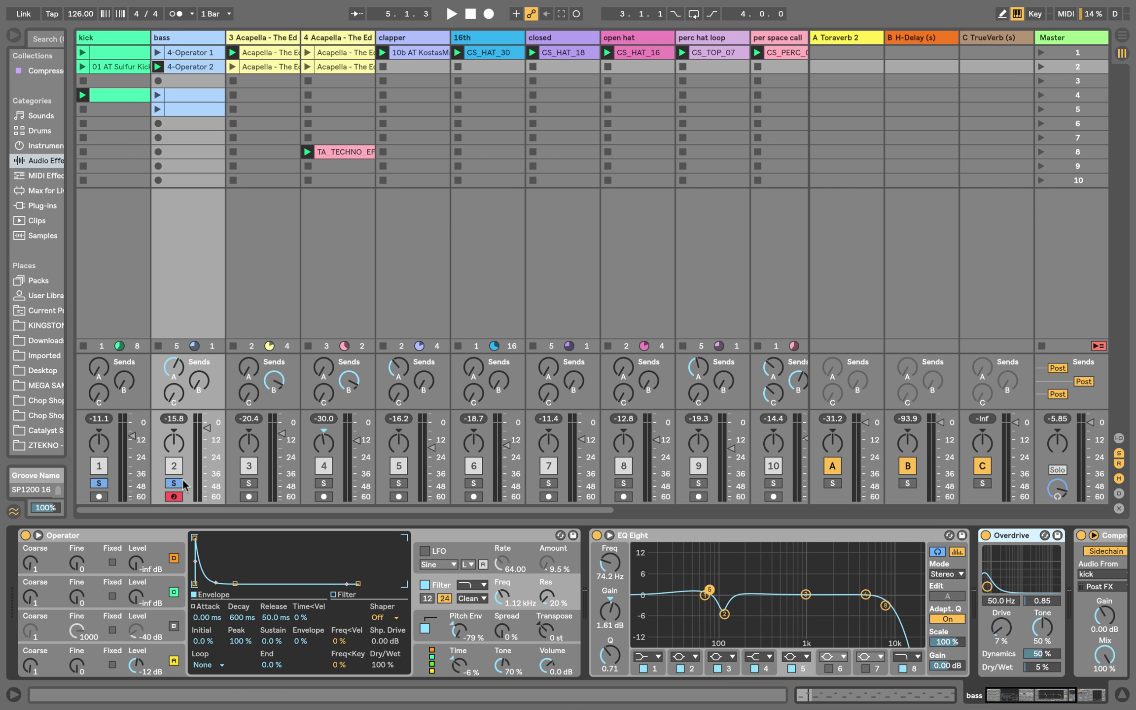
Leave only the bass soloed, audition it, and show the envelope of Operator's oscillator A.
key(space)
key(space)
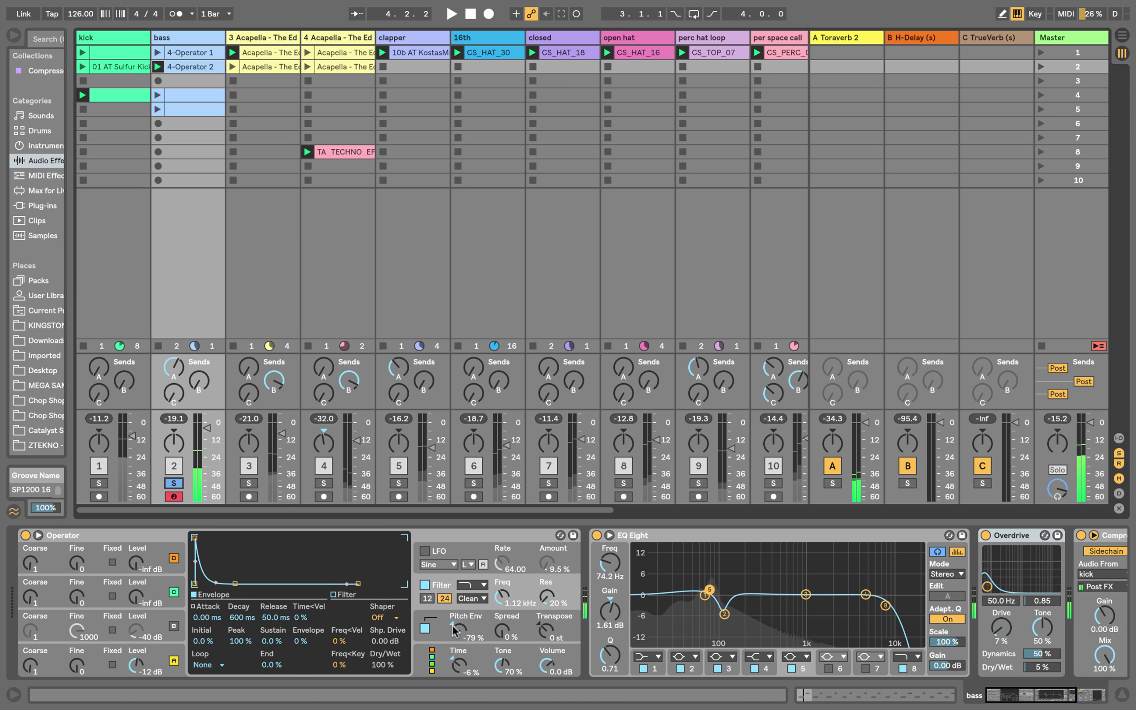
click(152, 655)
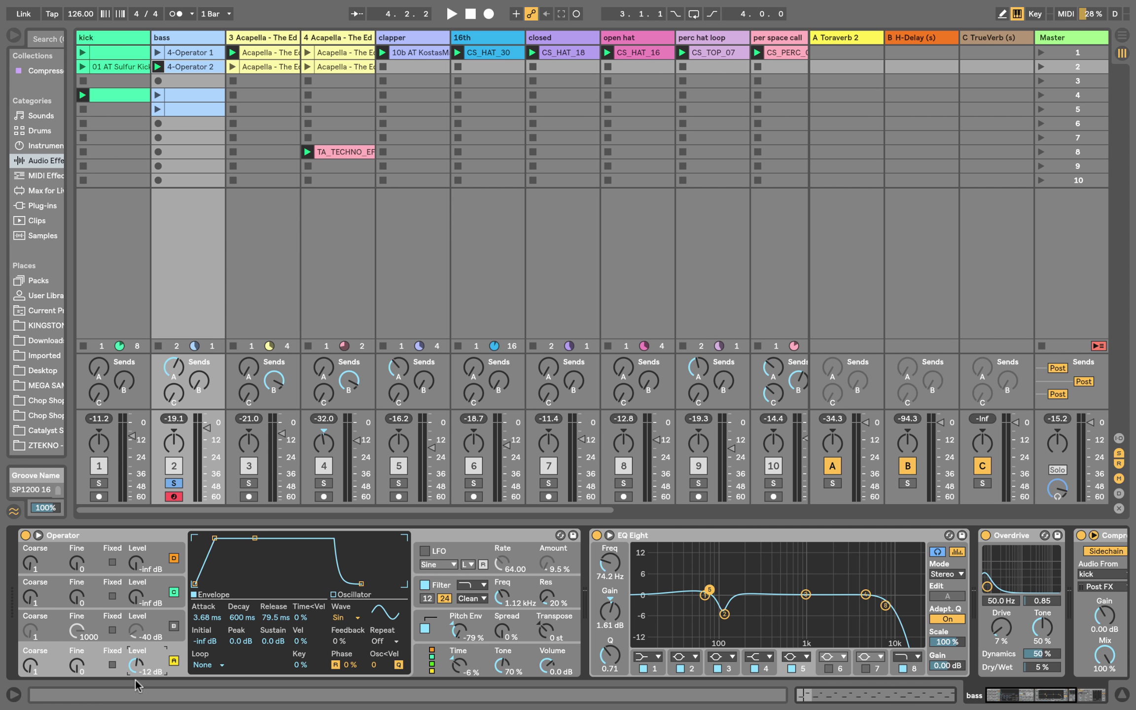
Compare the soloed bass with oscillator A's attack at 0.00 ms and 3.68 ms, and undo the last attack change.
key(space)
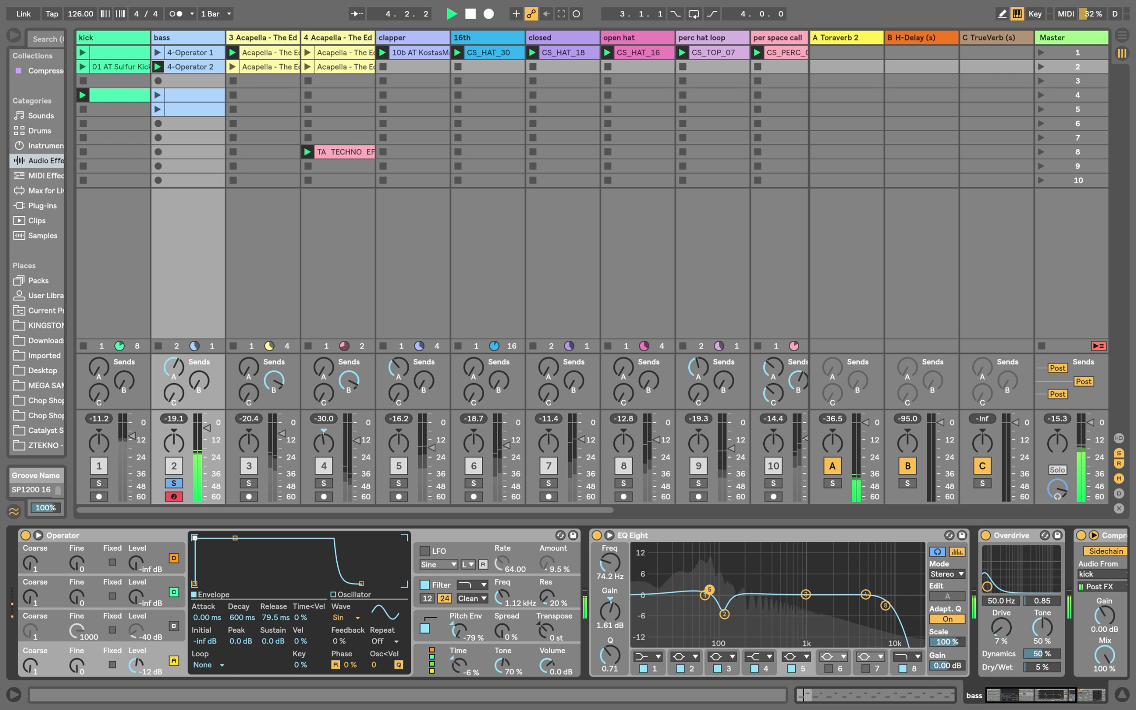
mouse_move(214, 539)
mouse_down()
mouse_move(251, 540)
mouse_move(214, 537)
mouse_up()
key(space)
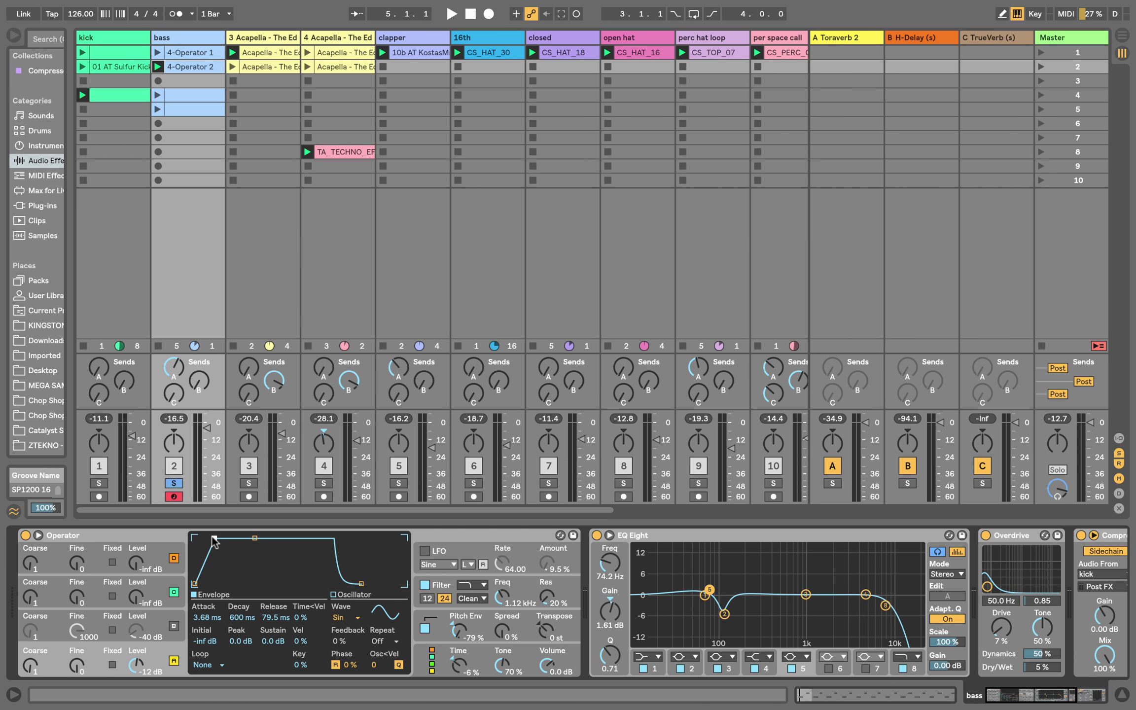
drag(214, 539, 193, 540)
key(space)
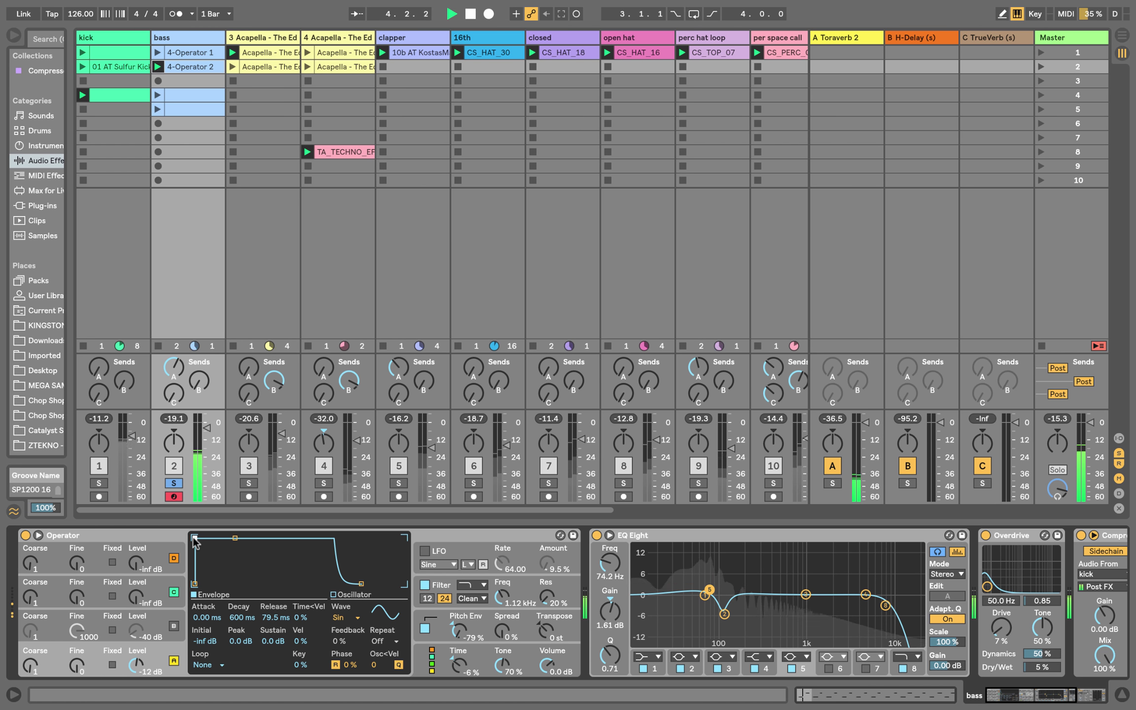
key(space)
key(ctrl+z)
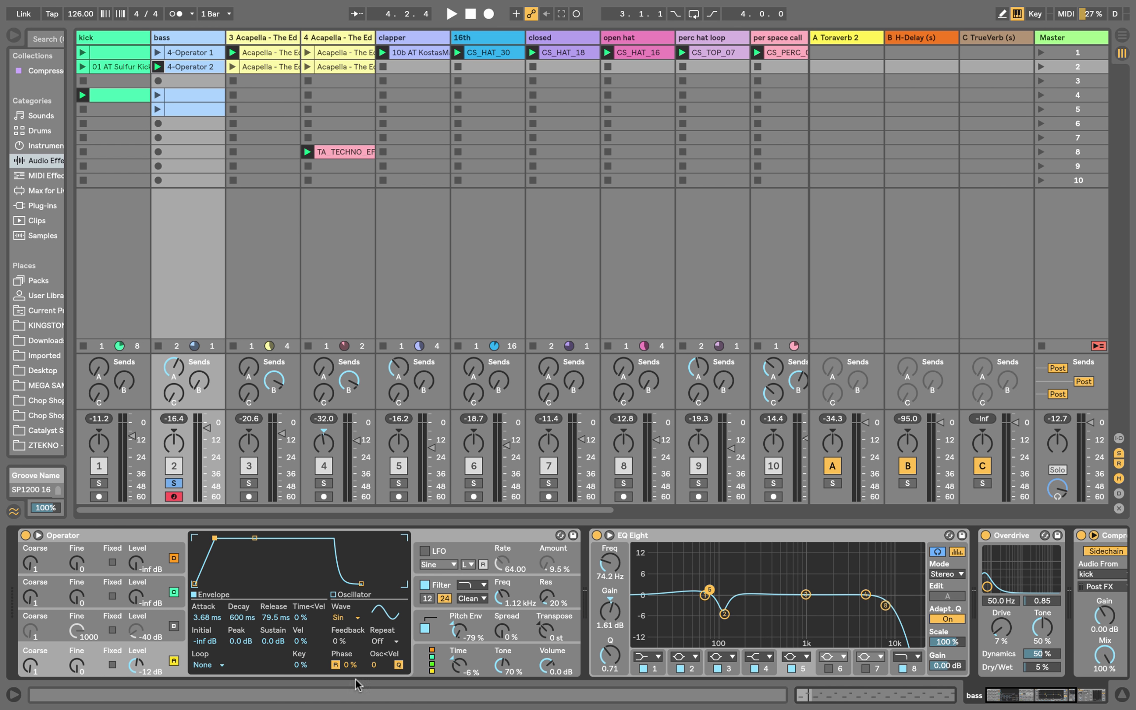
Set Operator's Pitch Env to 0.0 % and its Time to 0 %, and audition the soloed bass.
click(485, 624)
click(484, 655)
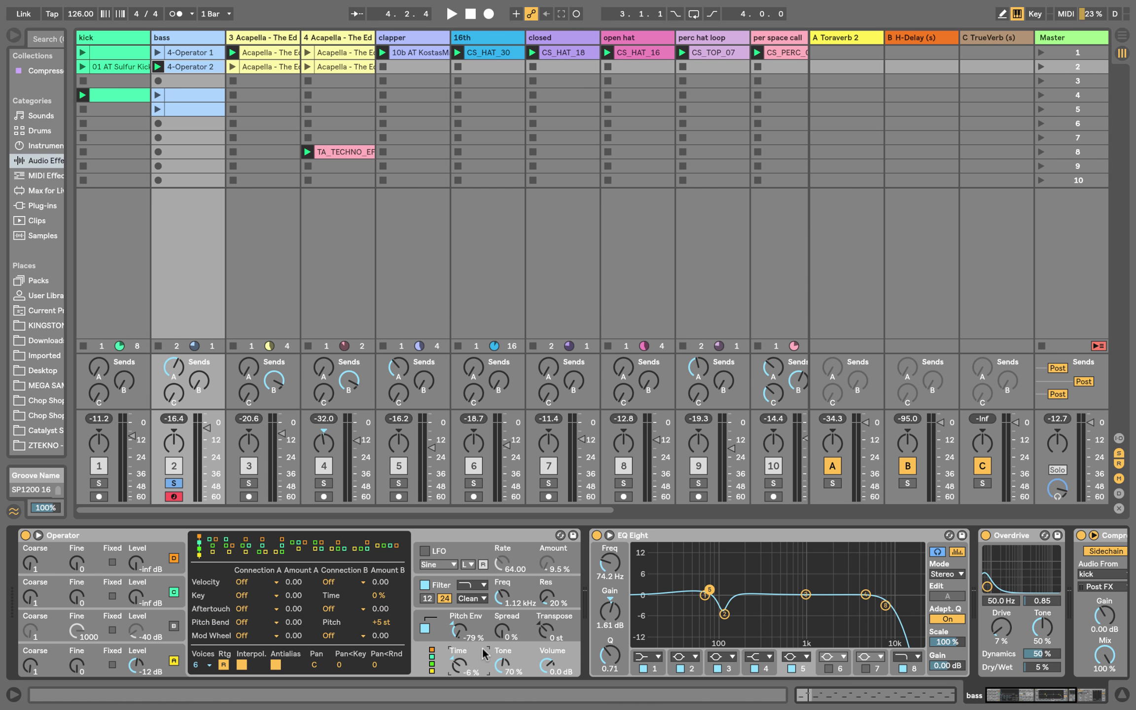
click(481, 620)
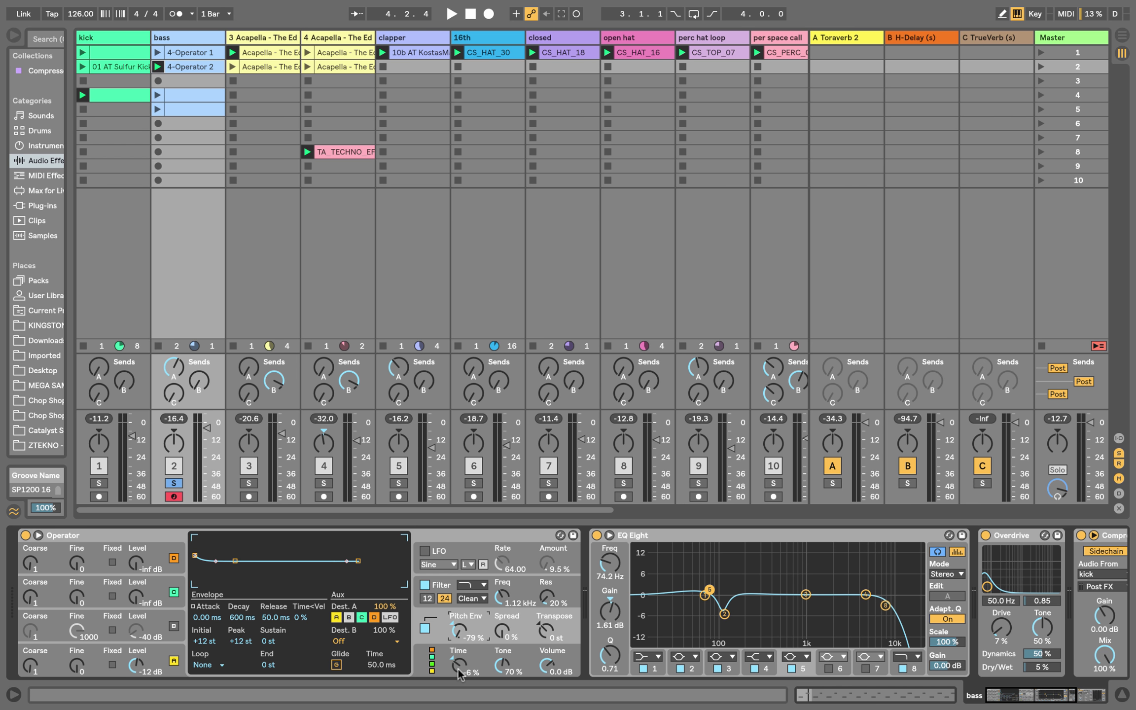
click(450, 623)
click(450, 660)
drag(450, 666, 452, 663)
key(space)
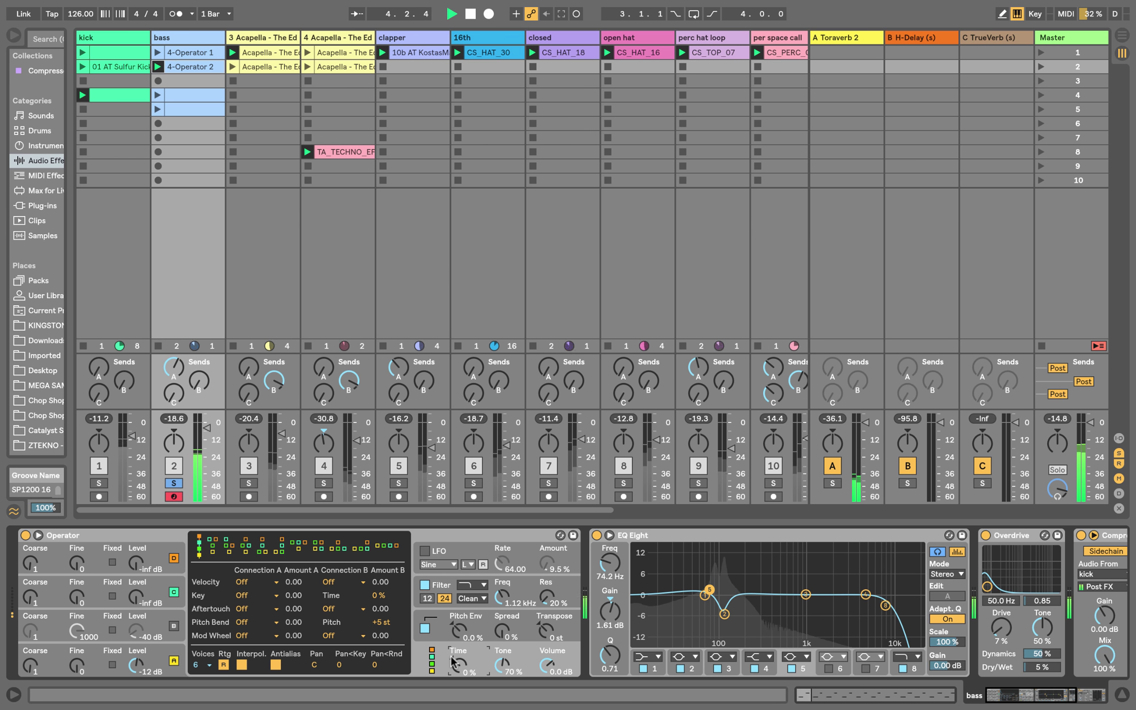
key(space)
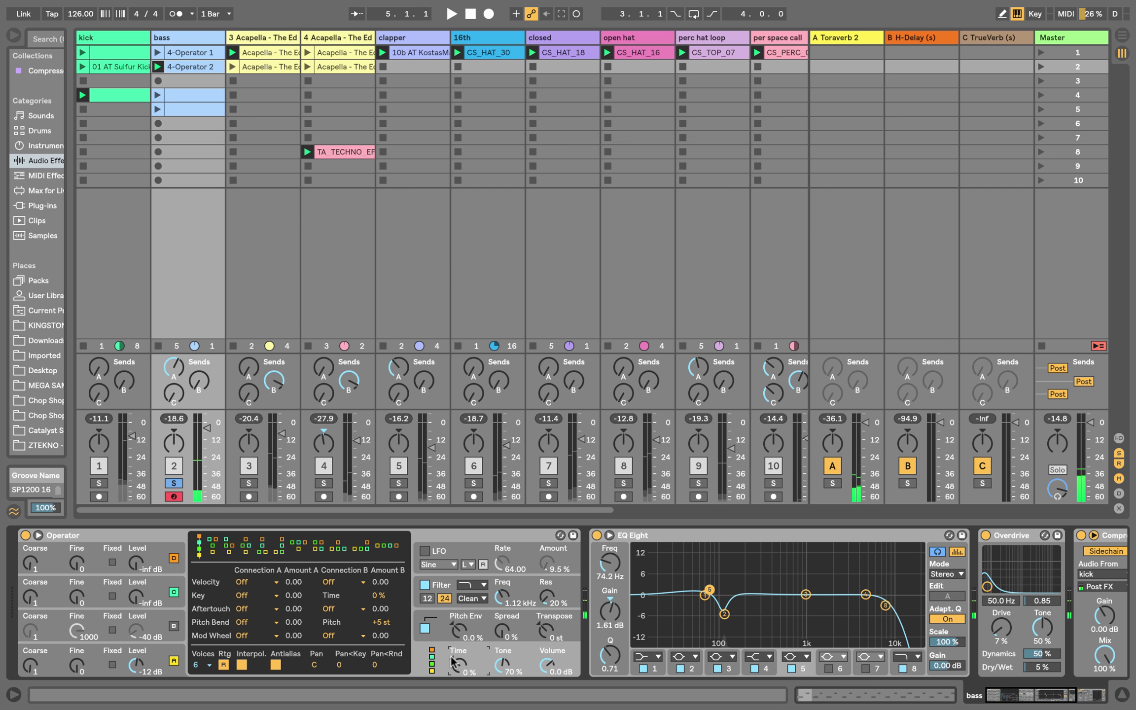
Undo the last Pitch Env and Time changes in Operator, and audition the soloed bass.
key(ctrl+z)
key(ctrl+z)
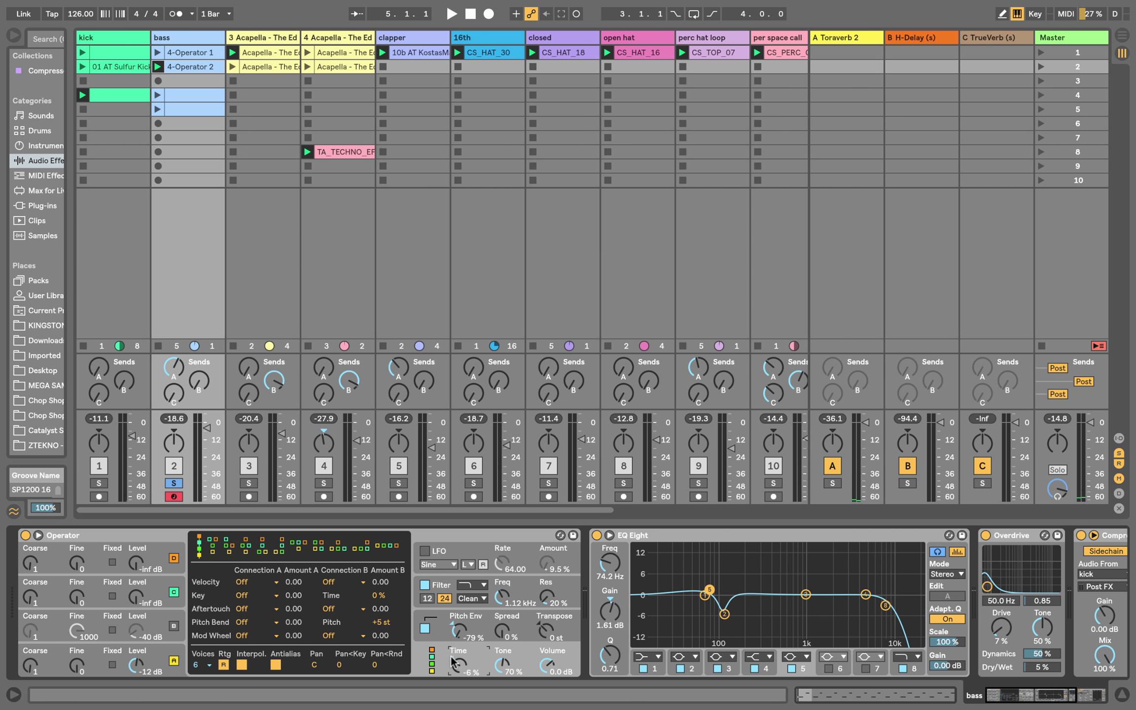
key(space)
key(space)
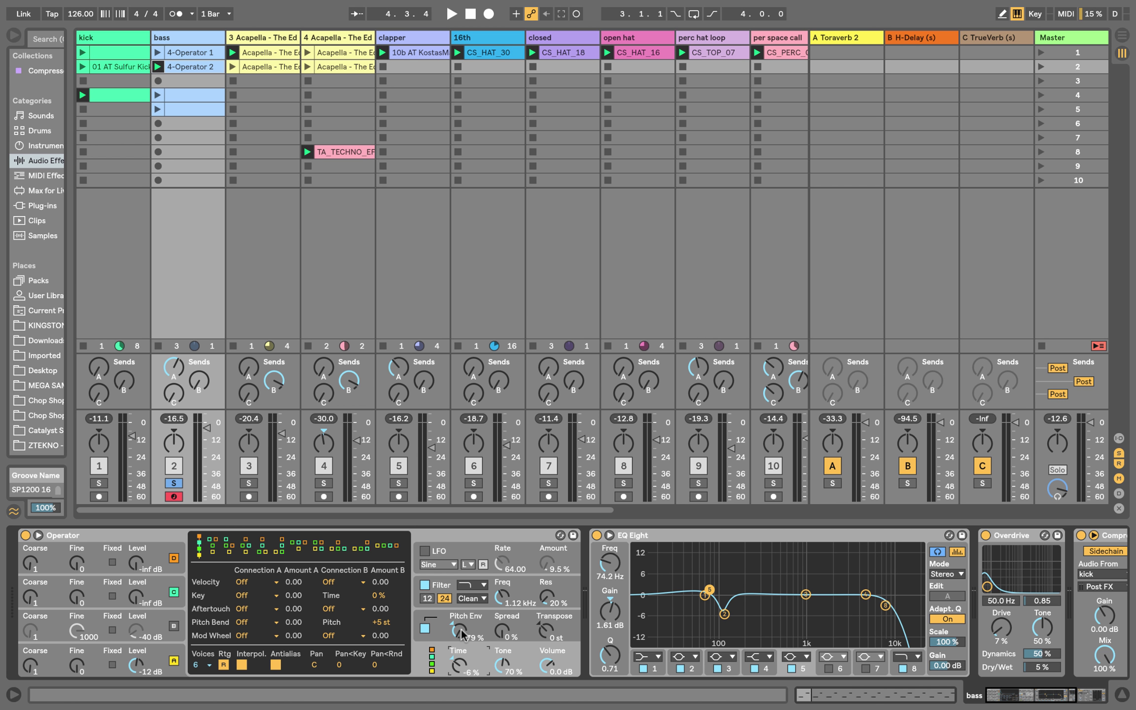
Solo the kick alongside the bass and try different Operator Pitch Env amounts and Time values during playback.
click(102, 484)
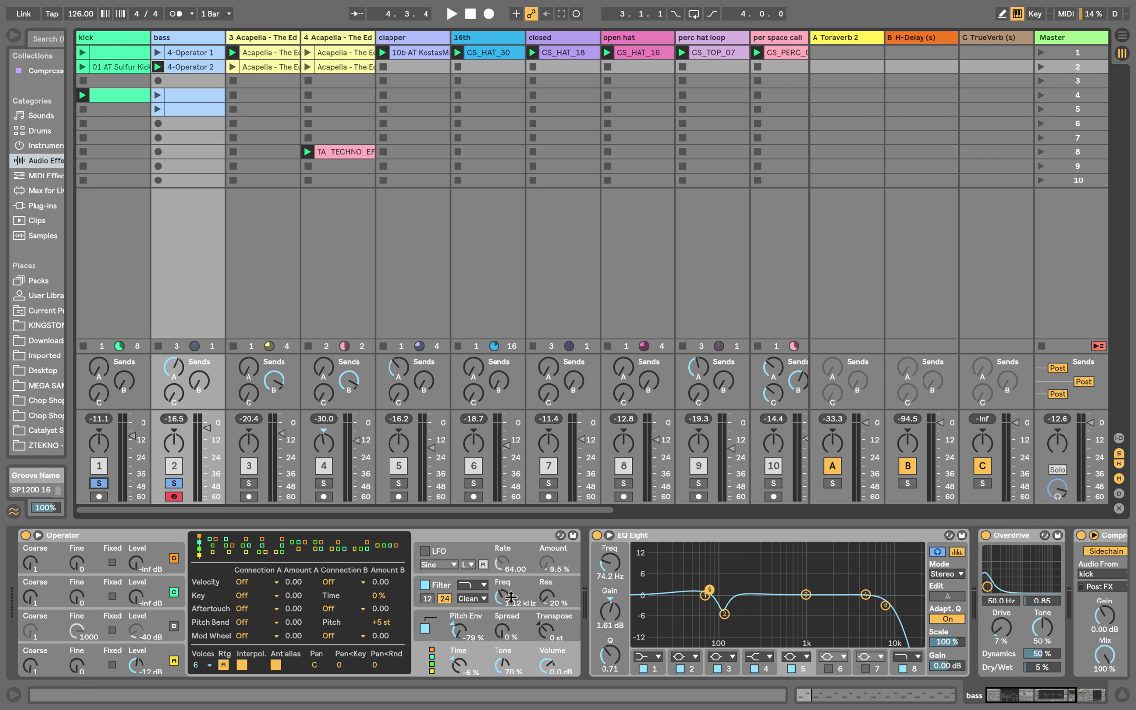
key(space)
drag(460, 630, 459, 587)
mouse_move(459, 665)
mouse_down()
mouse_move(459, 596)
mouse_move(459, 683)
mouse_move(456, 592)
mouse_move(459, 669)
mouse_up()
drag(462, 668, 462, 700)
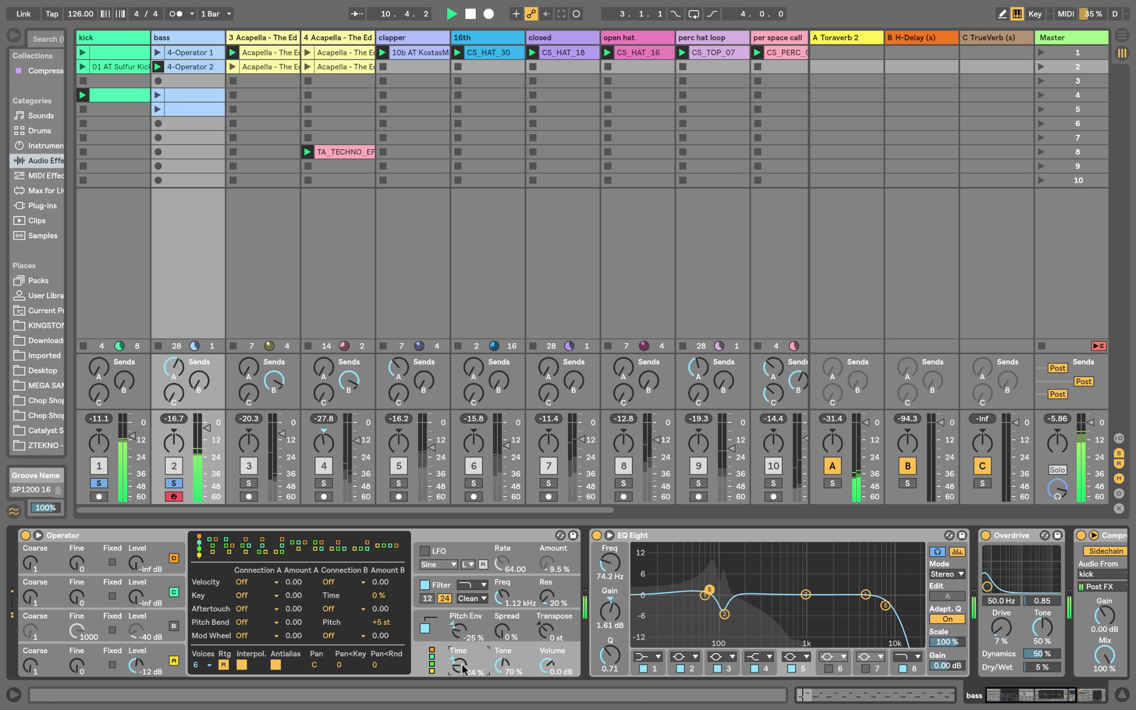
Stop playback and undo the trial Pitch Env and Time adjustments in Operator.
key(space)
key(super+z)
key(super+z)
key(super+z)
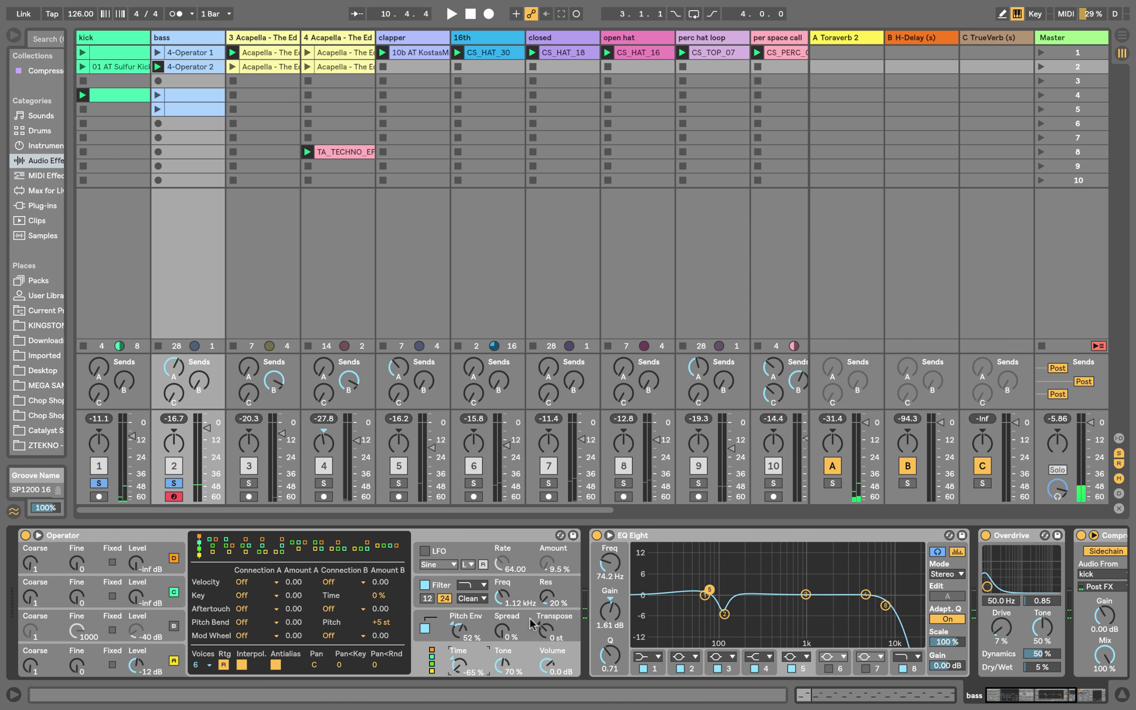
key(super+z)
key(super+z)
key(super+z)
key(super+z)
key(super+z)
key(super+z)
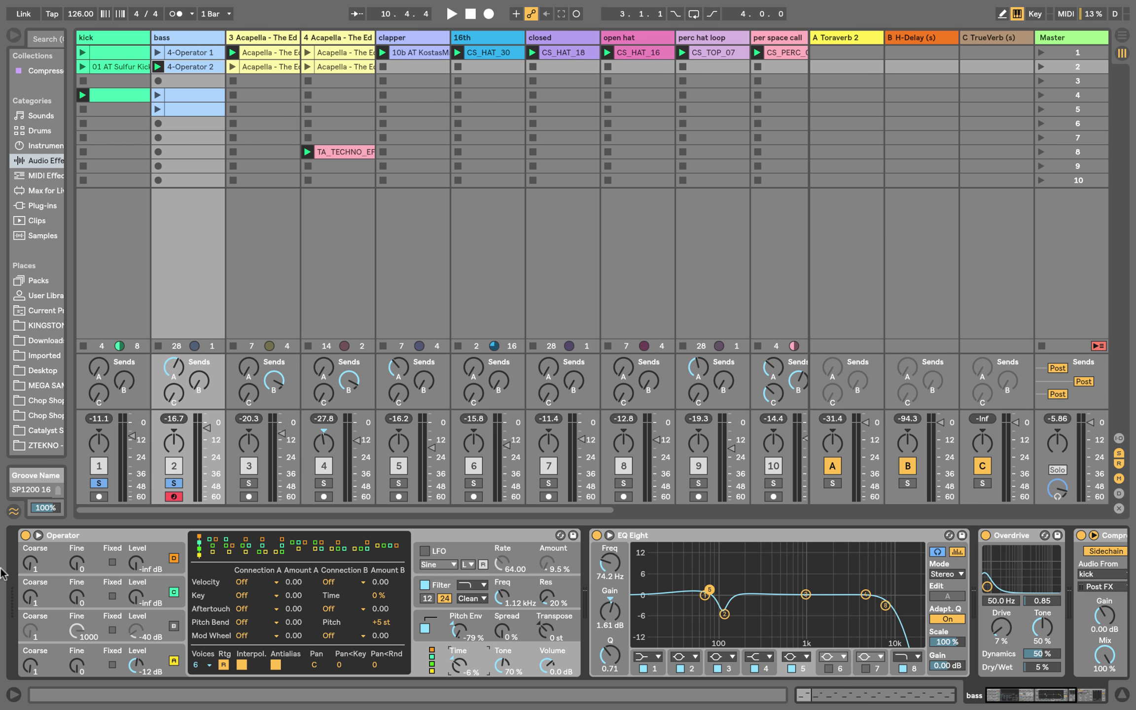
Show oscillator A's envelope in Operator, check the notes of the 4-Operator 2 bass clip, and return to the bass devices.
click(143, 654)
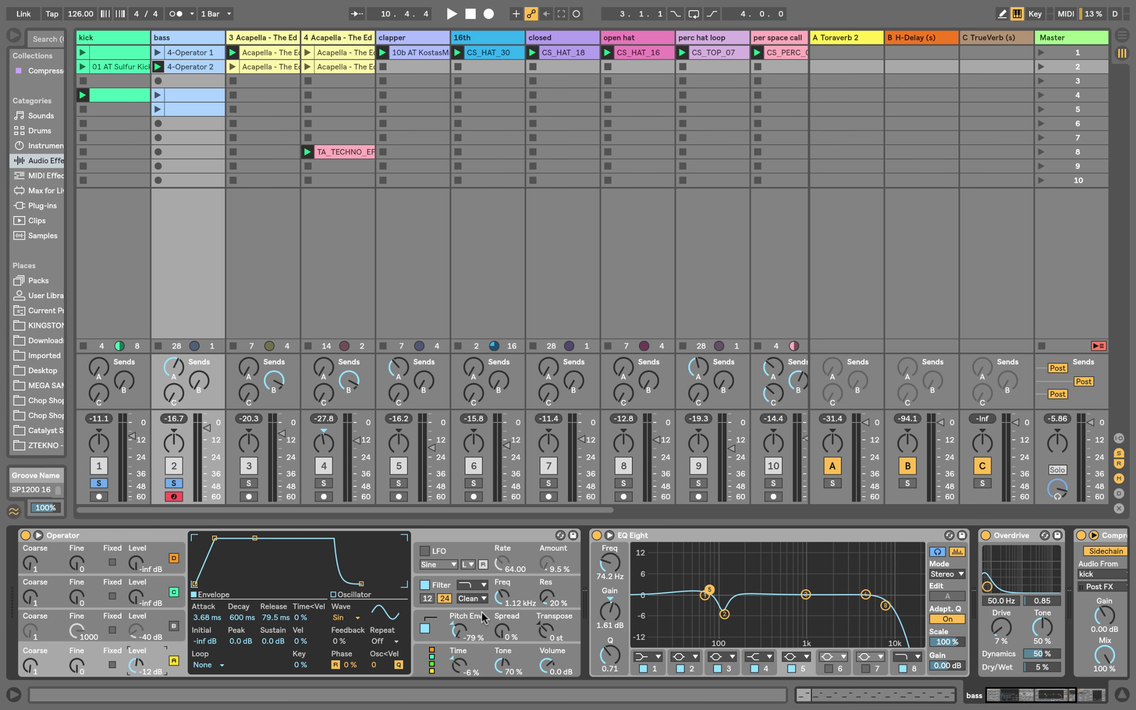
click(180, 70)
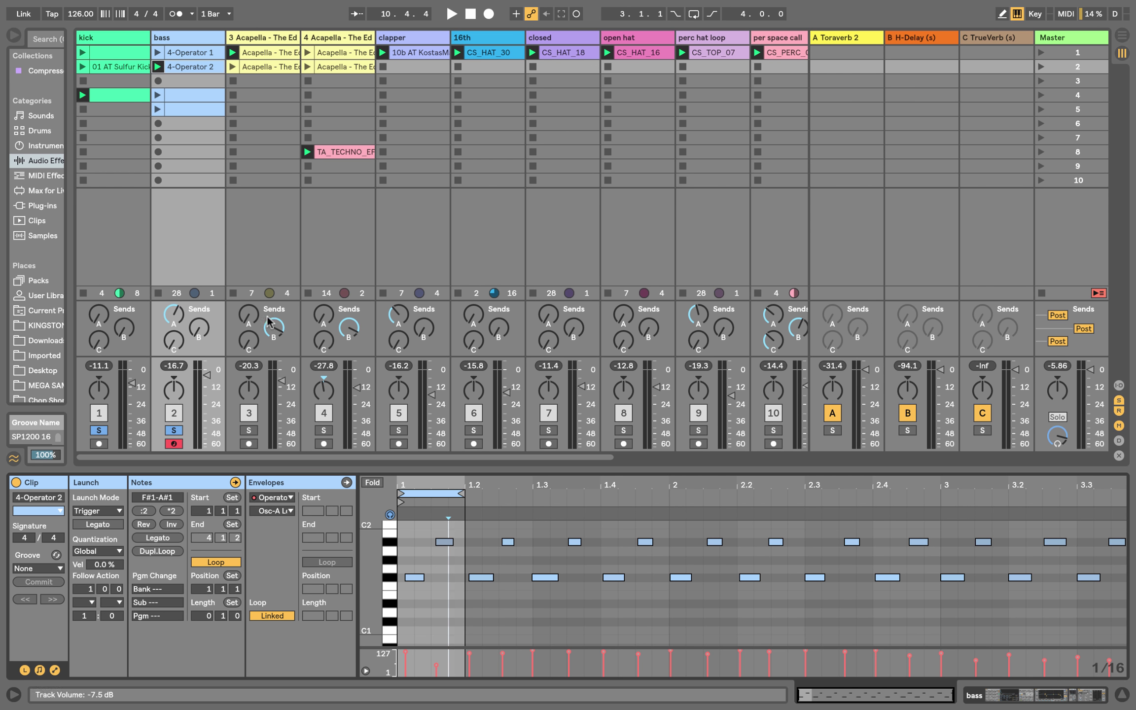
double_click(174, 42)
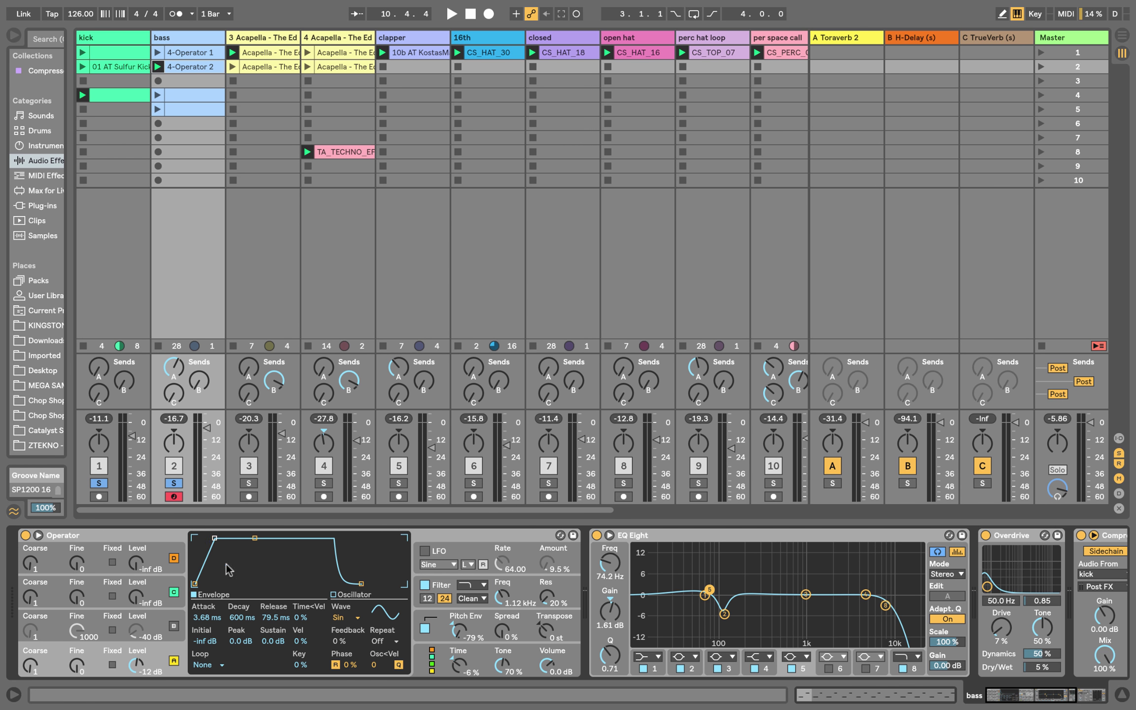
Try an attack of 29.5 ms on oscillator A while kick and bass play, and undo it.
key(space)
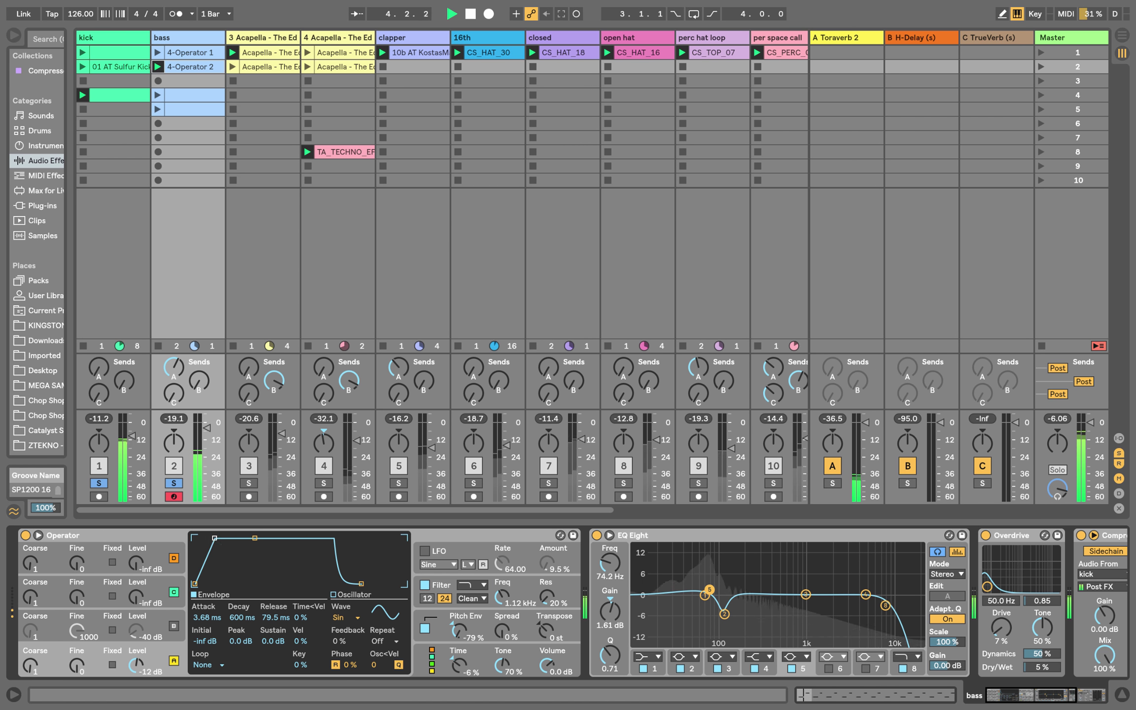
drag(214, 538, 227, 538)
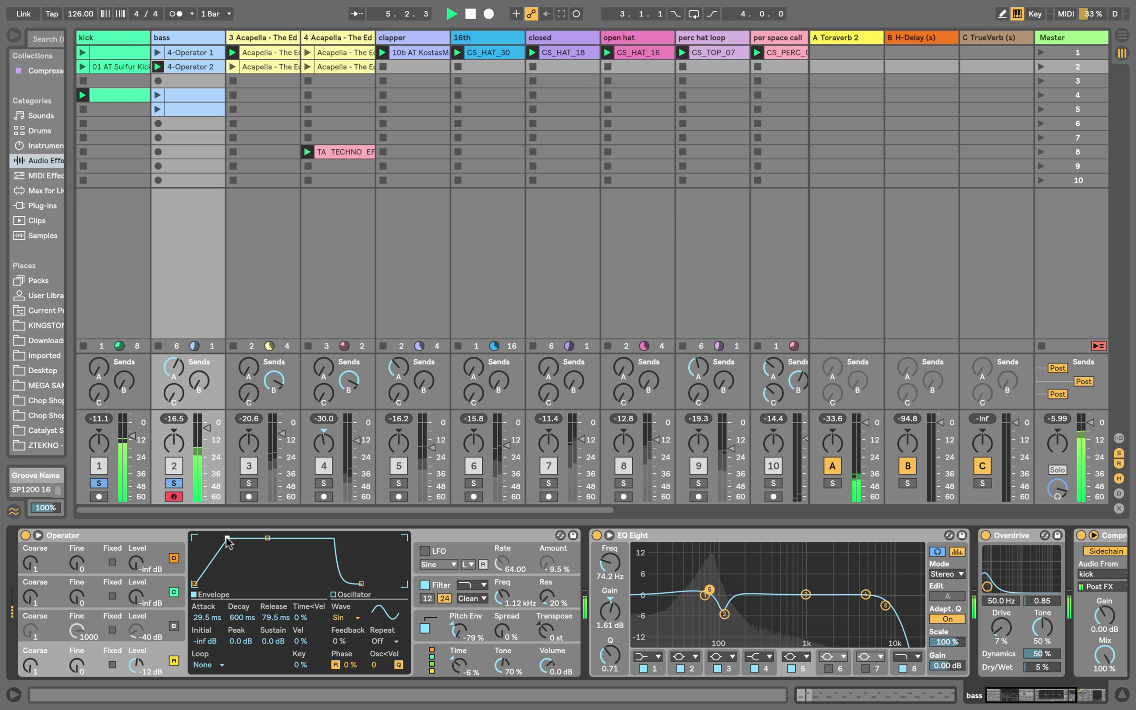
key(super+z)
Compare a 588 ms release on oscillator A with 79.5 ms while auditioning the soloed kick and bass.
drag(360, 584, 373, 584)
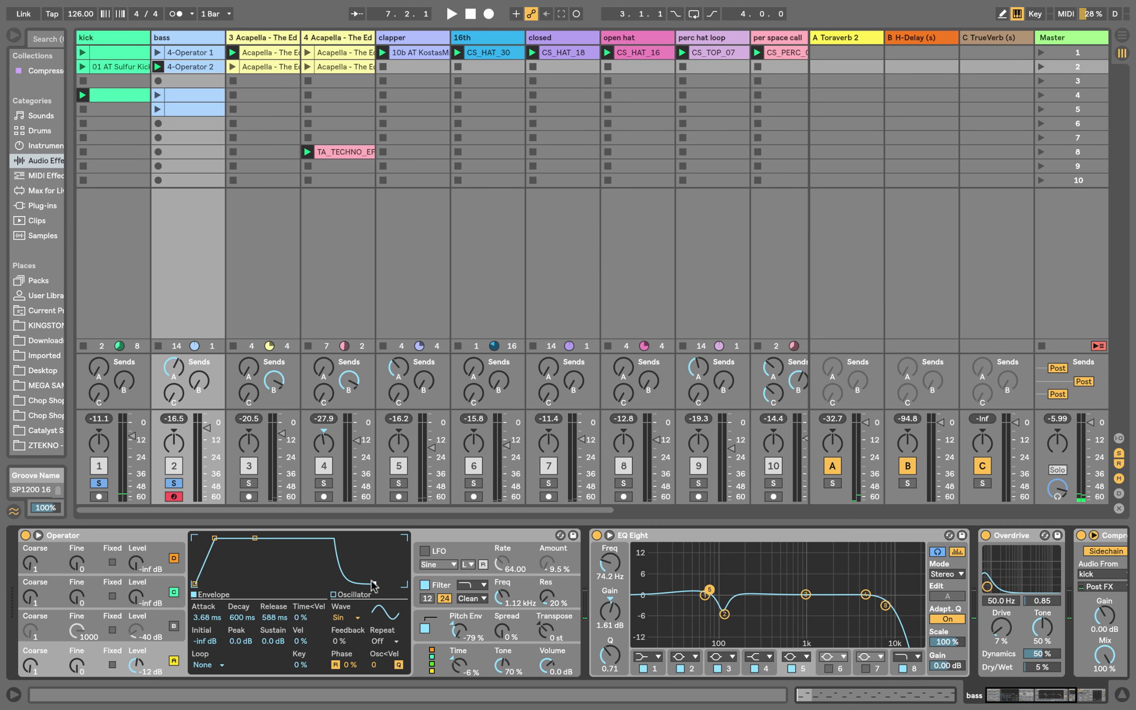
key(space)
mouse_move(373, 585)
mouse_down()
mouse_move(386, 584)
mouse_move(361, 584)
mouse_up()
key(space)
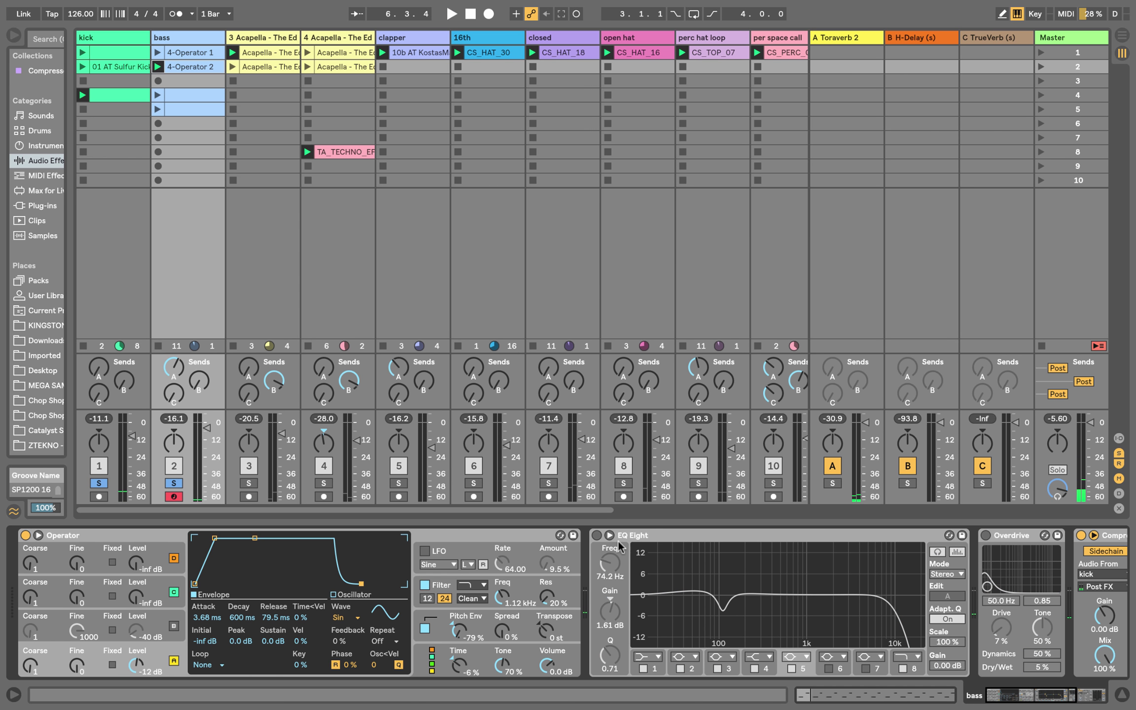
Switch the EQ Eight and Overdrive devices on the bass track back on.
click(597, 535)
click(980, 530)
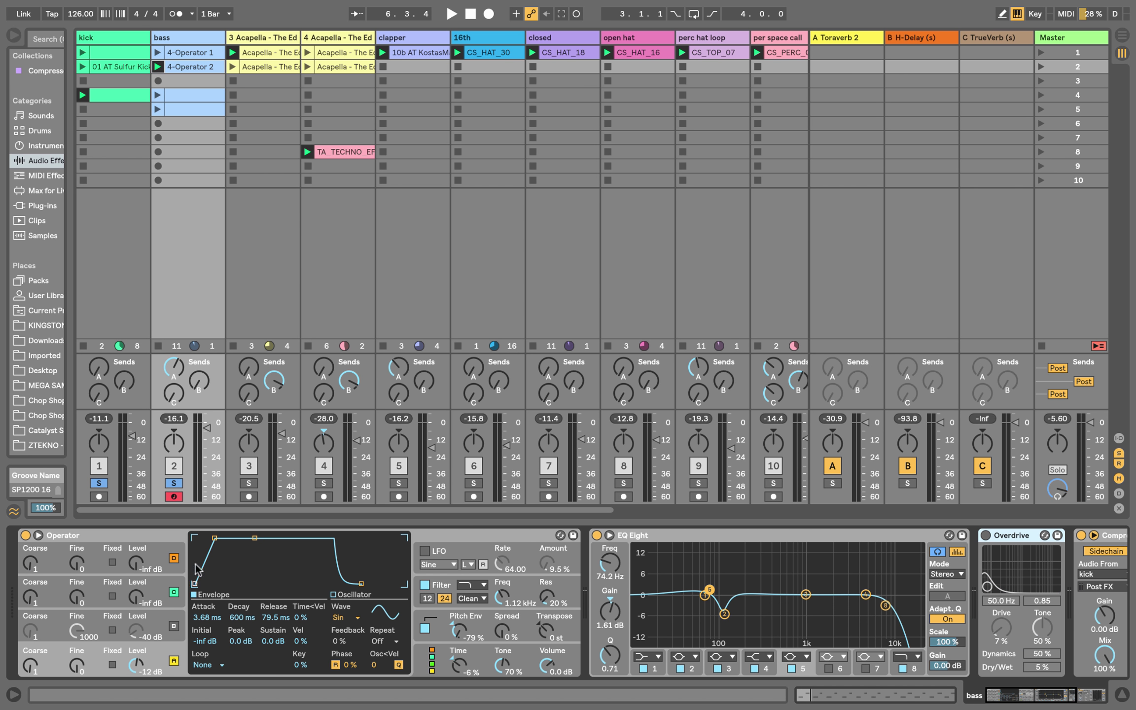
click(985, 535)
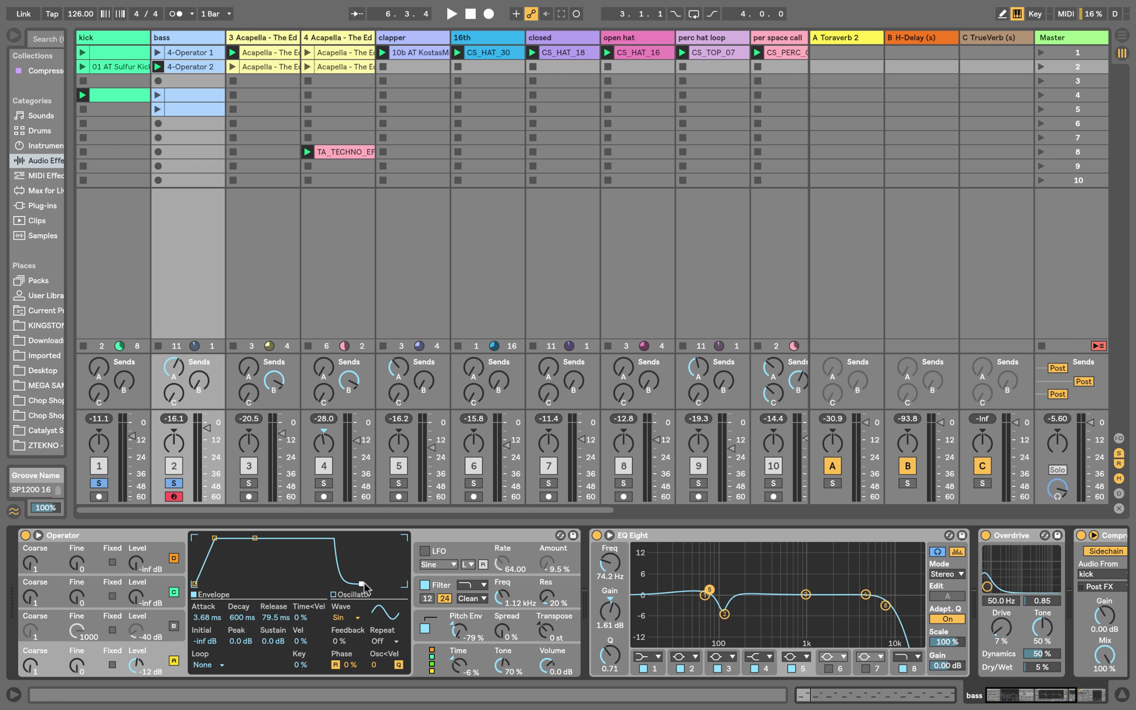
Unsolo the kick and bass, and slightly raise the volume of Acapella track 3 while auditioning the full mix.
click(173, 483)
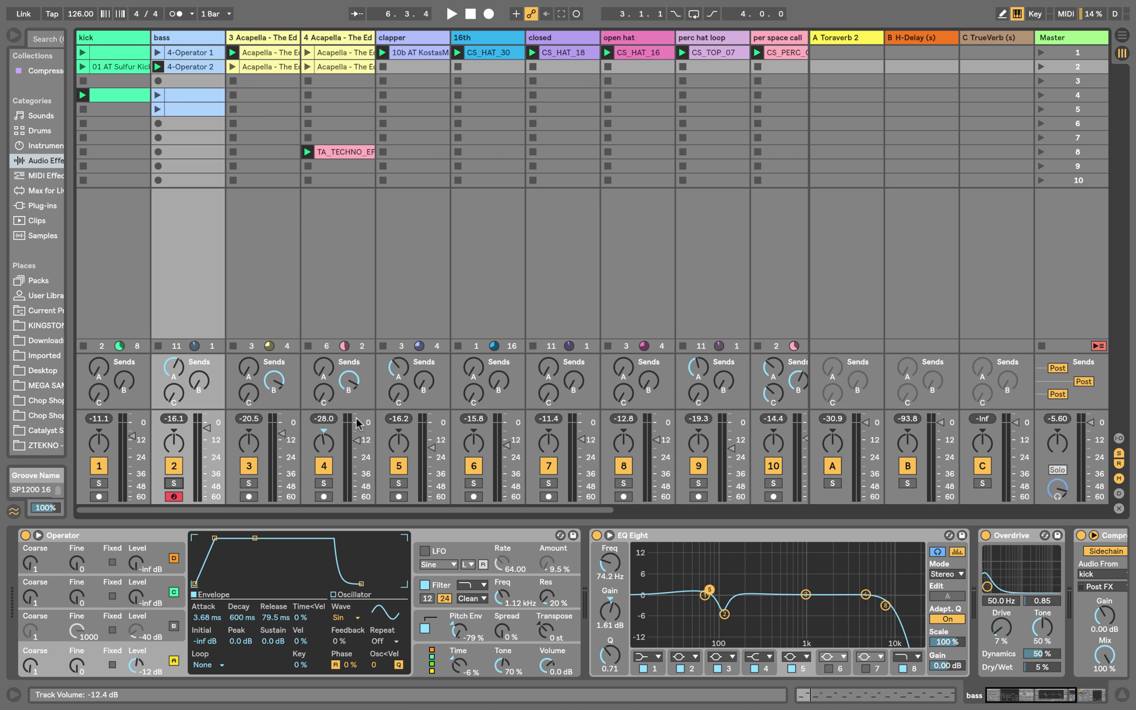
scroll(340, 478, right, 5)
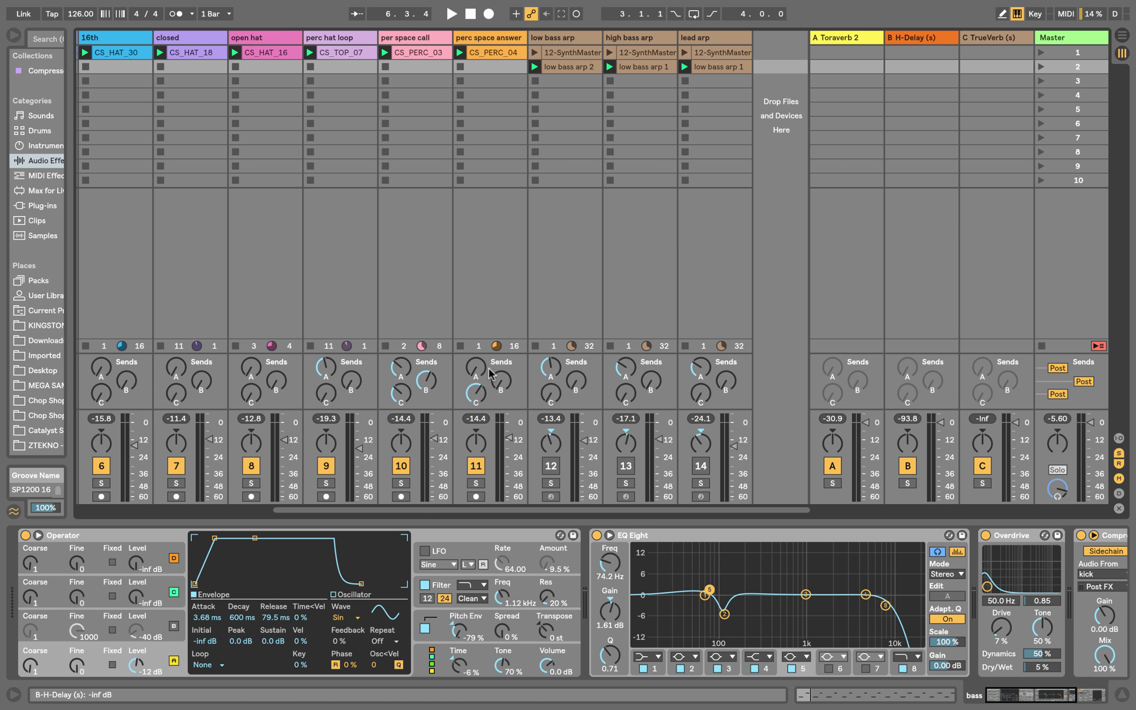
scroll(387, 459, left, 5)
key(space)
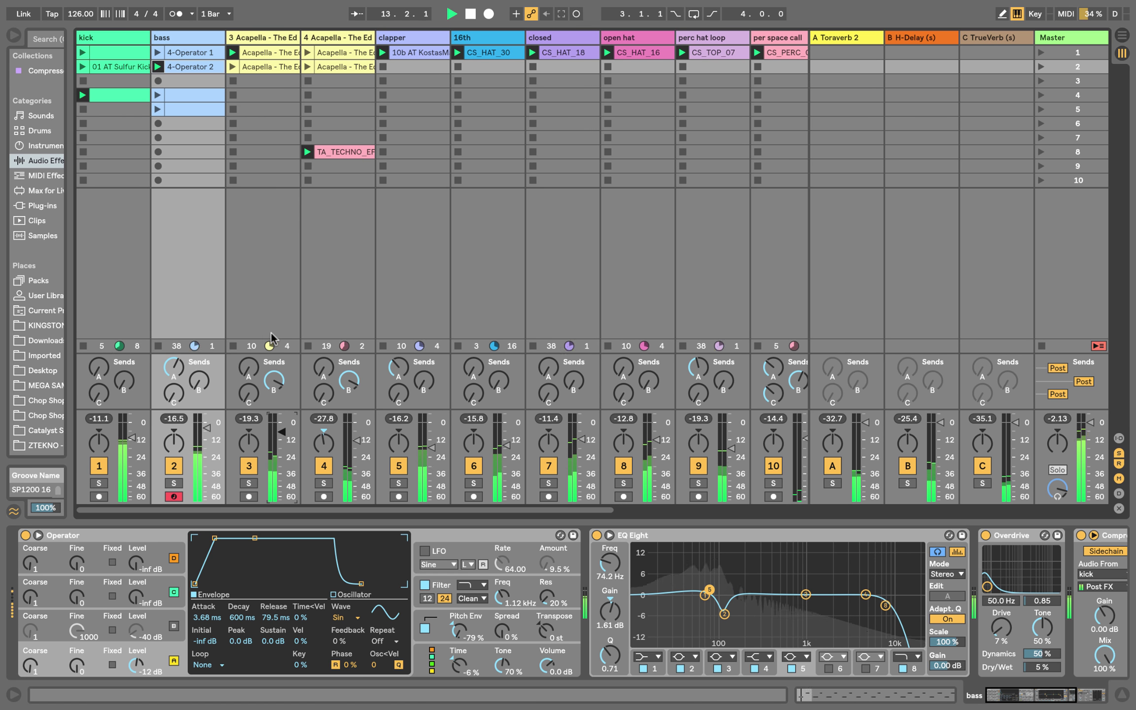
drag(282, 433, 282, 431)
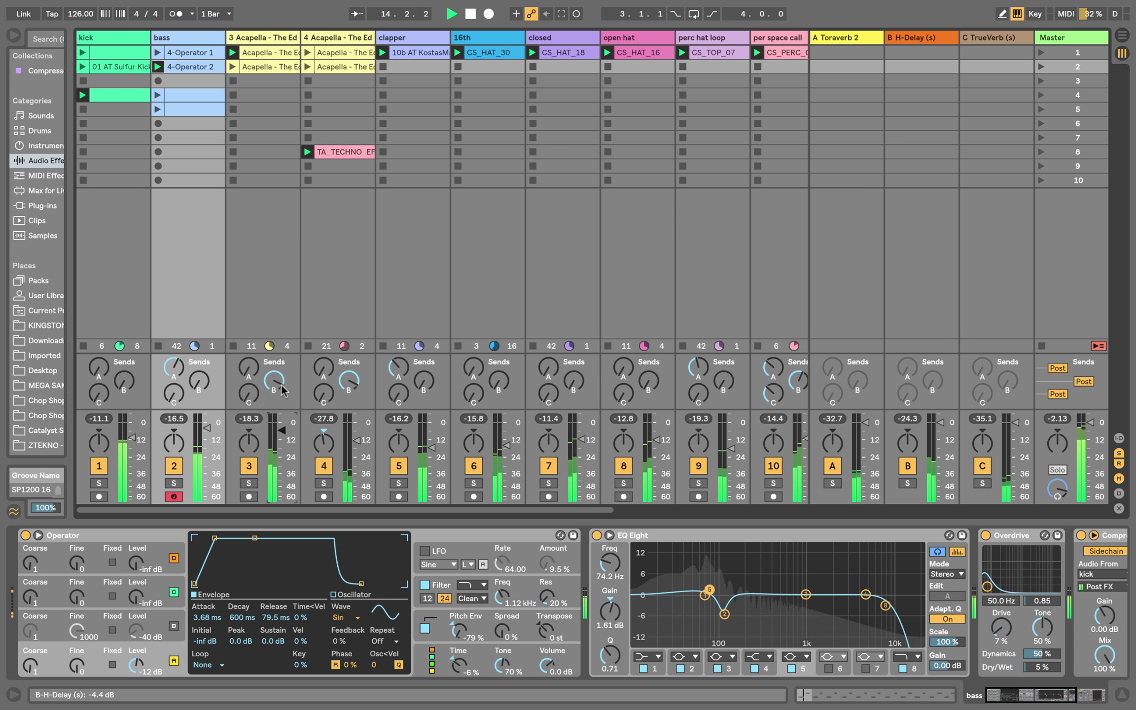
key(space)
Inspect the 01 AT Sulfur Kick clip, the 4-Operator 2 bass clip and the bass track's volume.
double_click(117, 67)
click(201, 70)
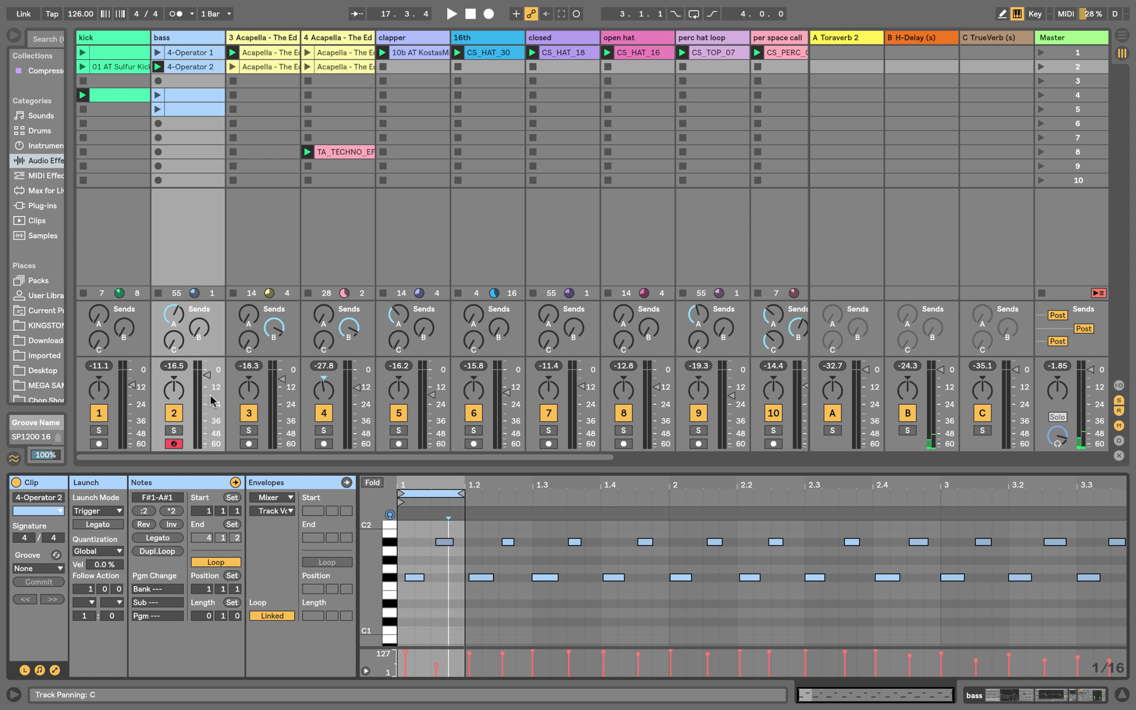
click(205, 374)
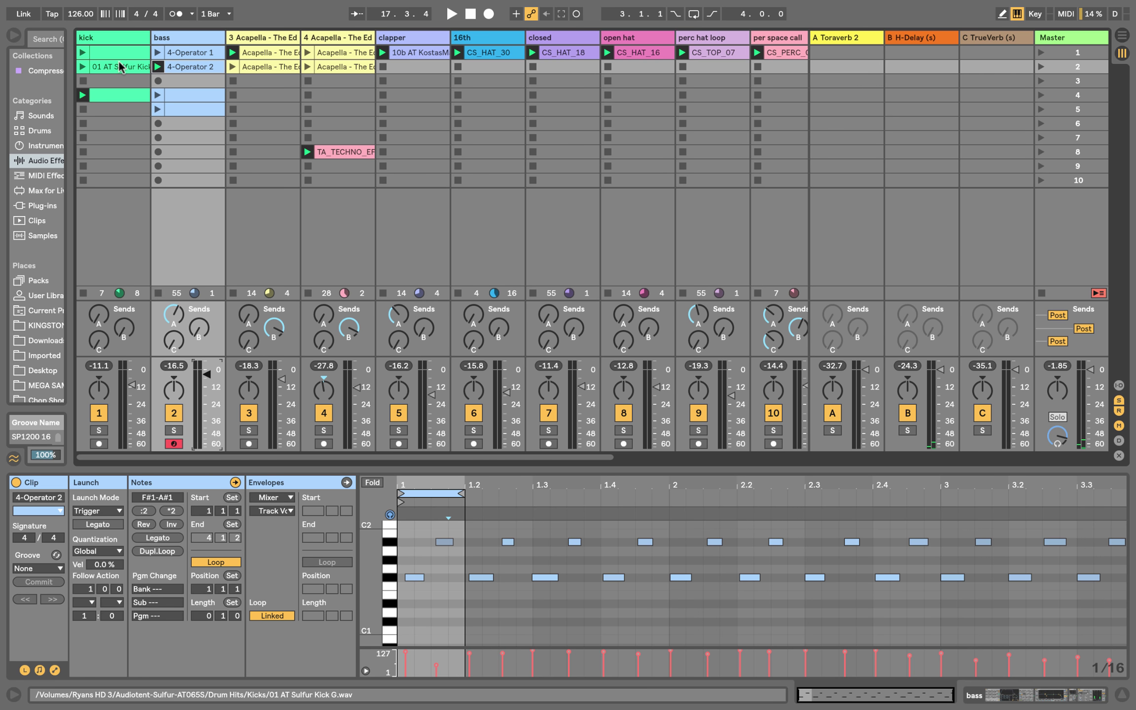
View the CS_PERC_03 and CS_PERC_04 clips, and audition the two percussion call and answer tracks soloed together.
scroll(739, 429, right, 5)
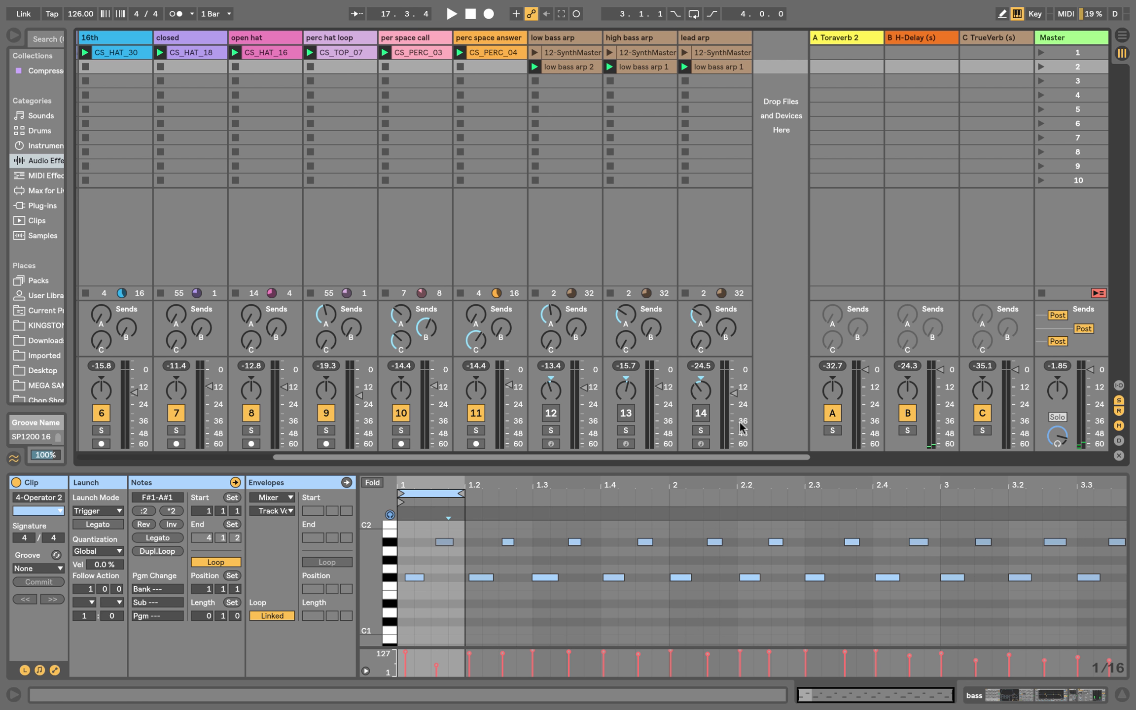
click(418, 52)
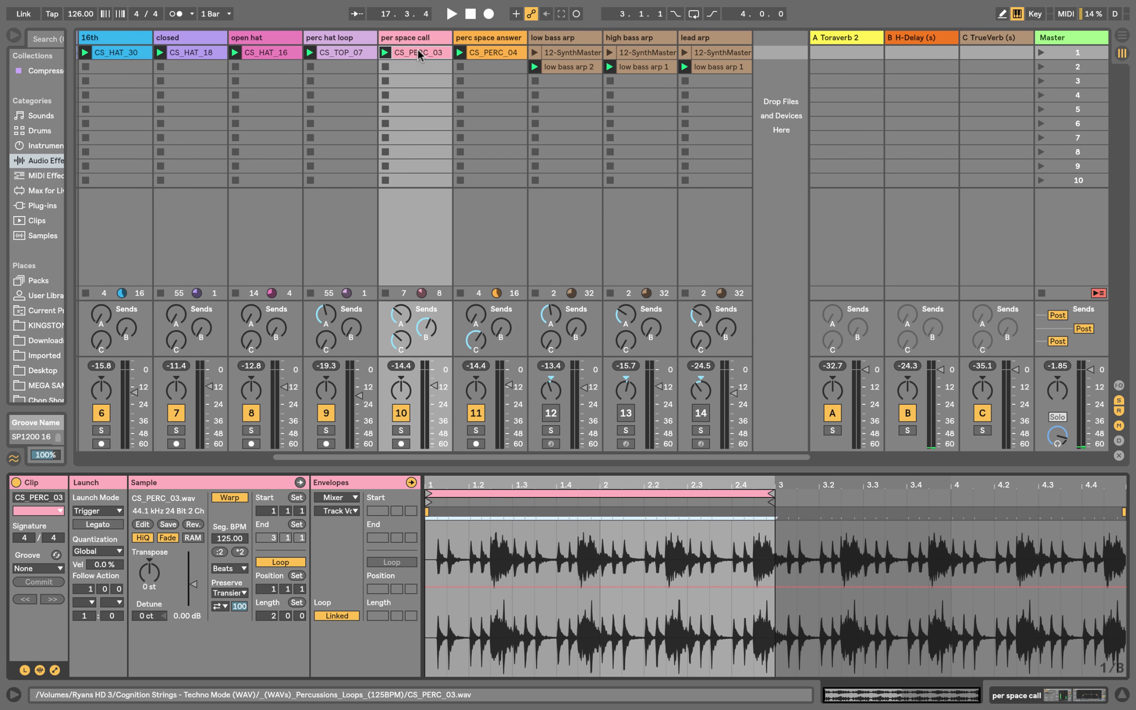
click(498, 56)
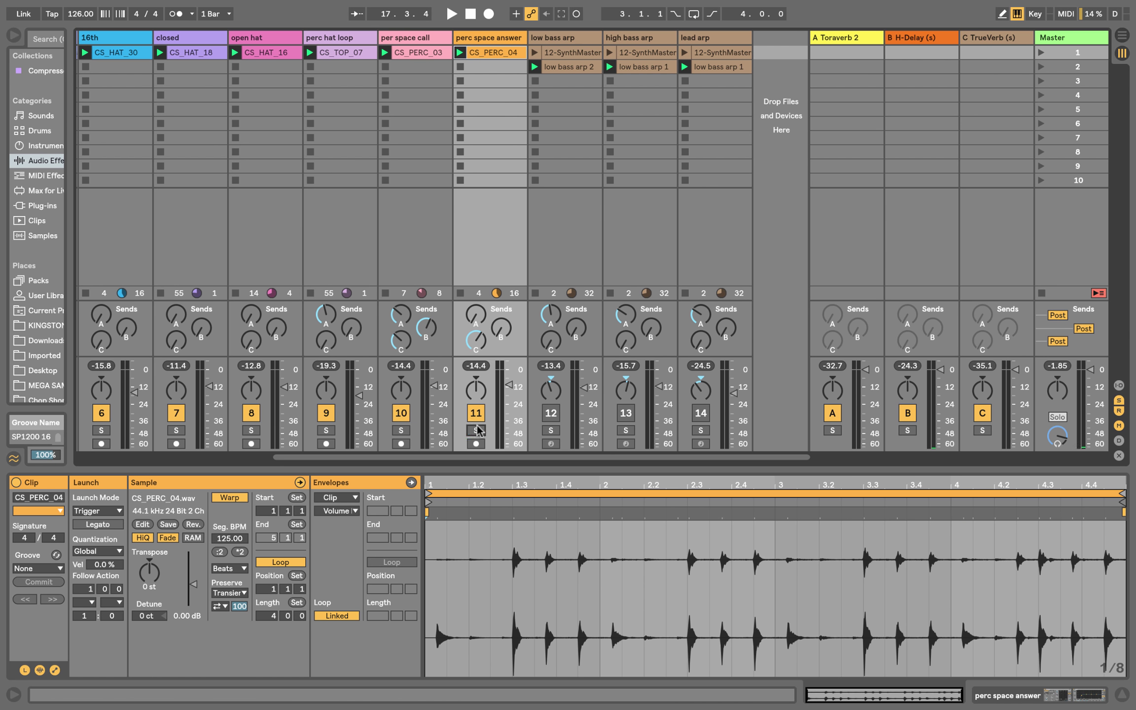
click(476, 430)
key(space)
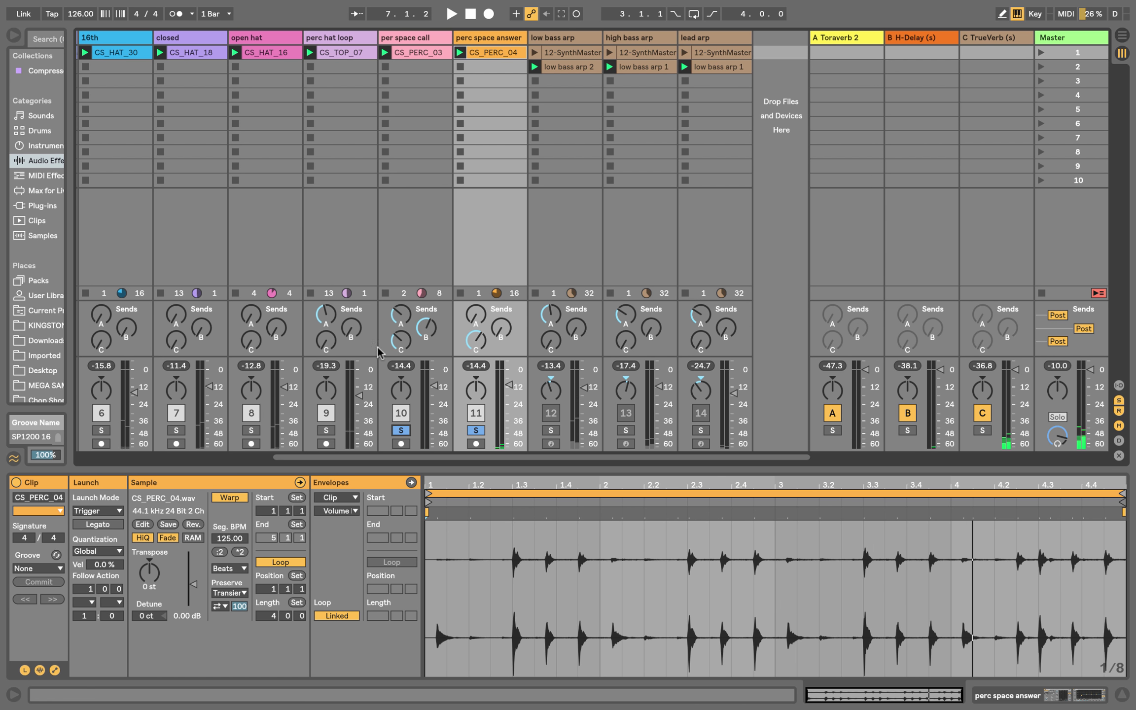
Examine the TrueVerb on return C, unsolo the percussion call and answer tracks, and view their device chains.
right_click(988, 38)
click(897, 109)
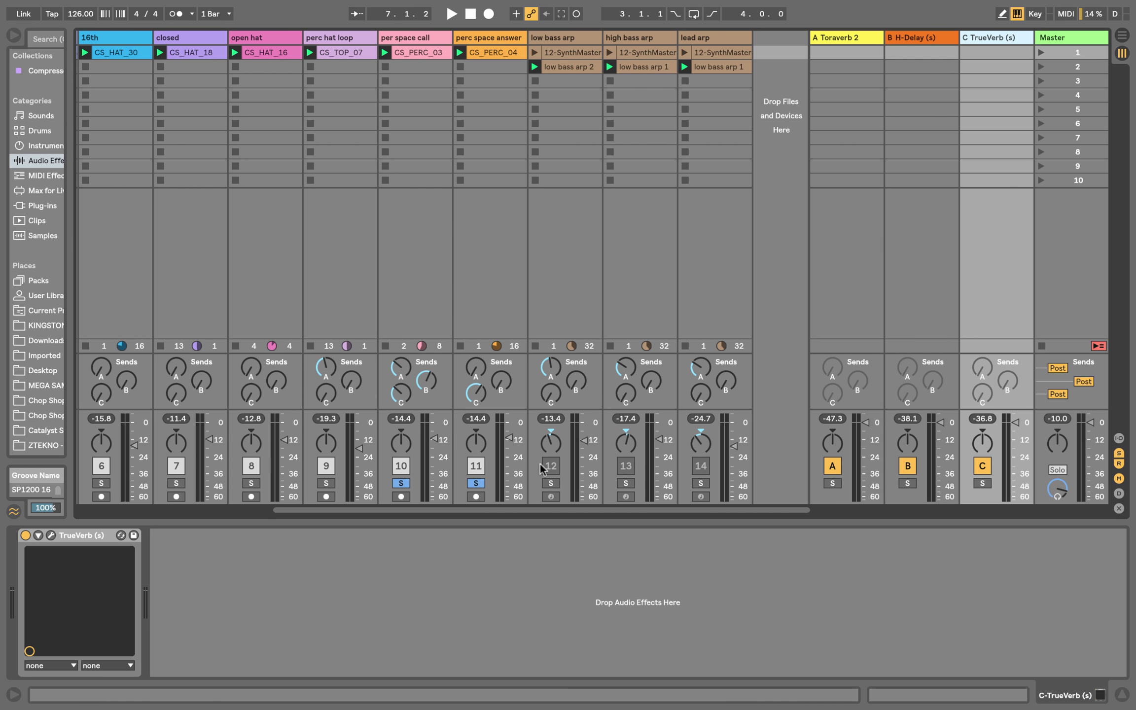
click(476, 483)
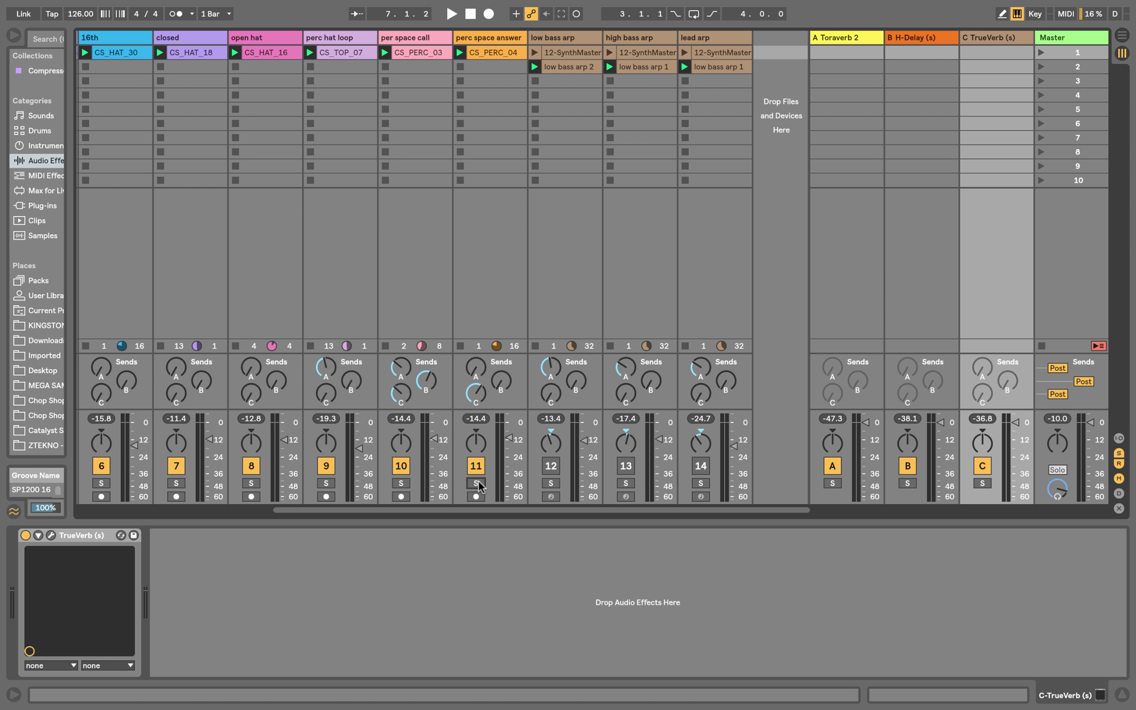
click(496, 39)
click(435, 37)
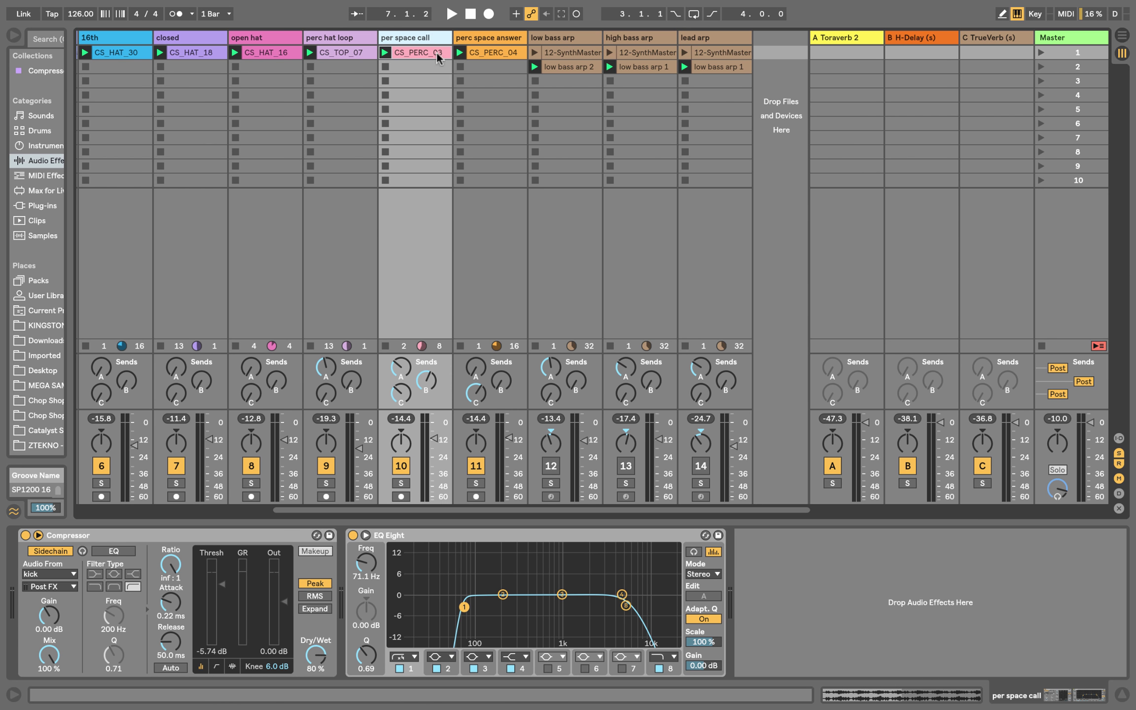
Open the 01 AT Sulfur Kick clip, solo the kick and bass, and launch that kick clip.
drag(468, 510, 272, 510)
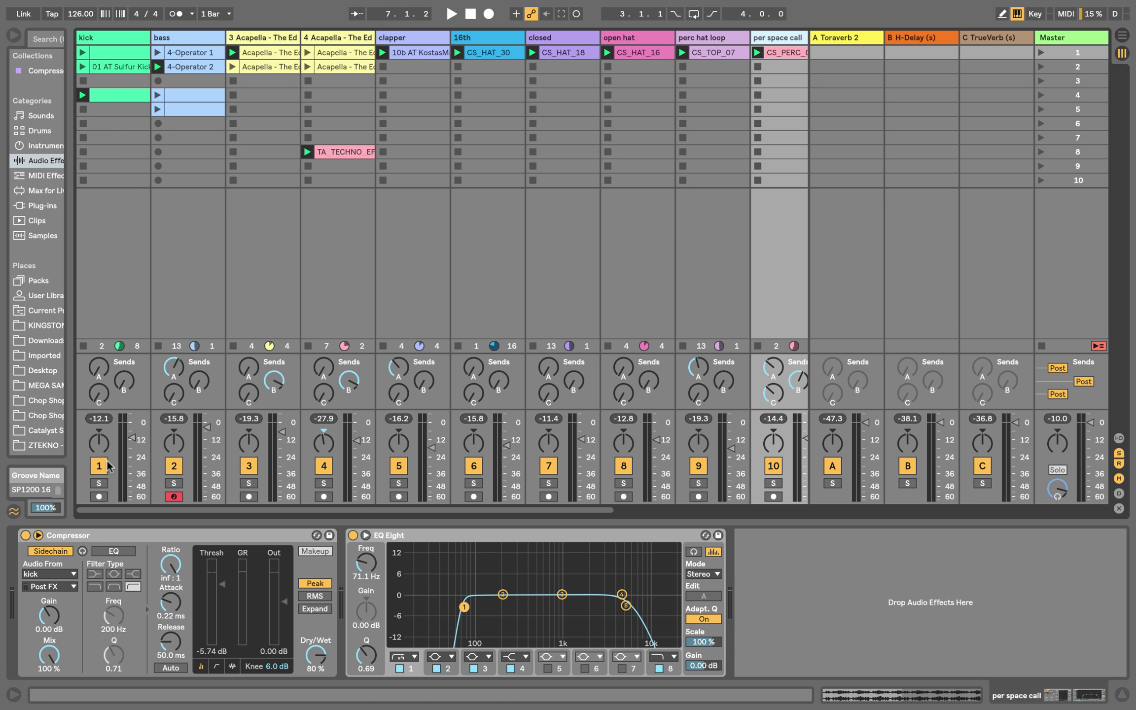
click(115, 64)
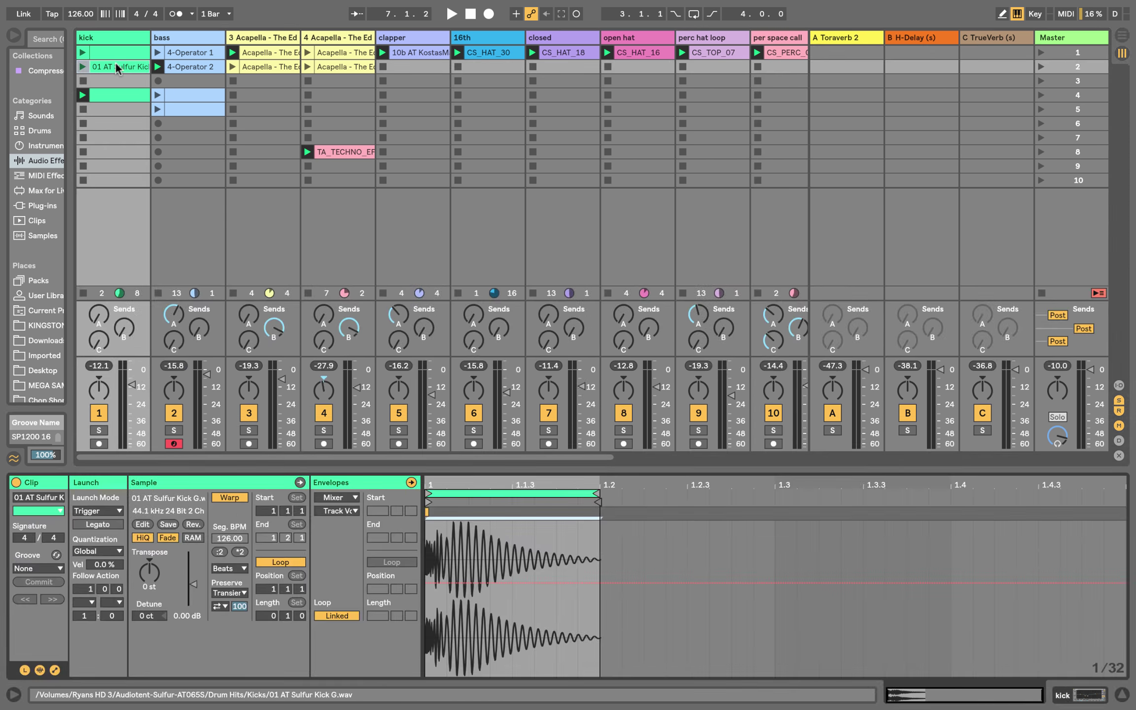
click(174, 431)
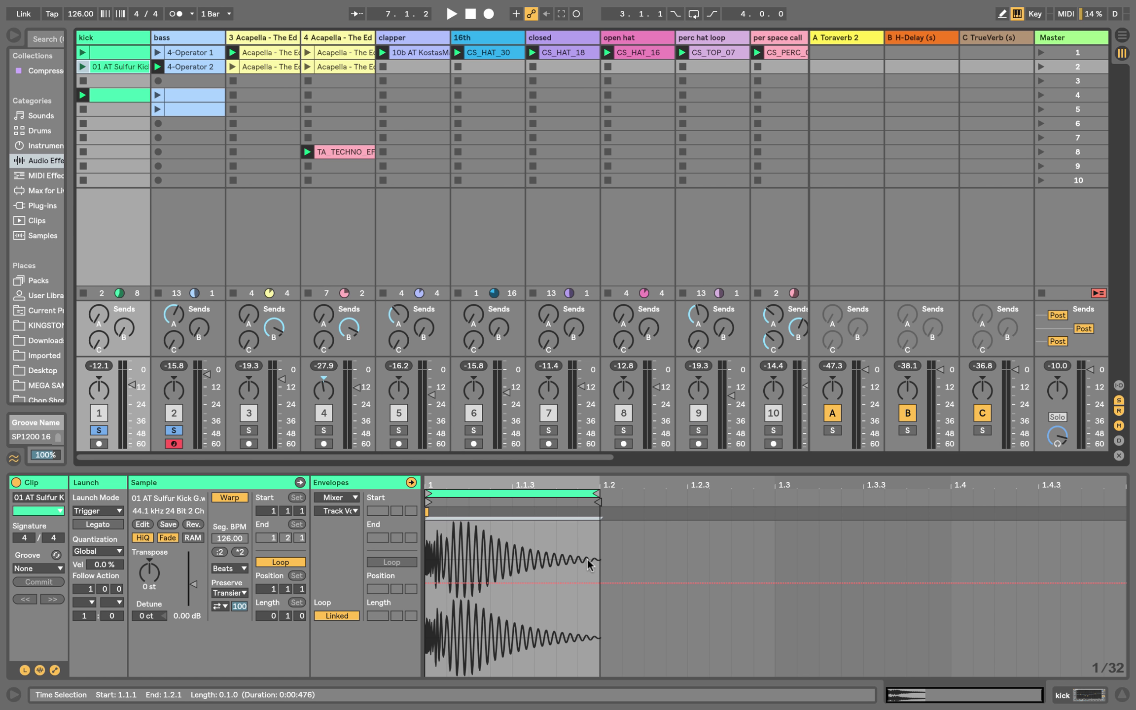
click(85, 66)
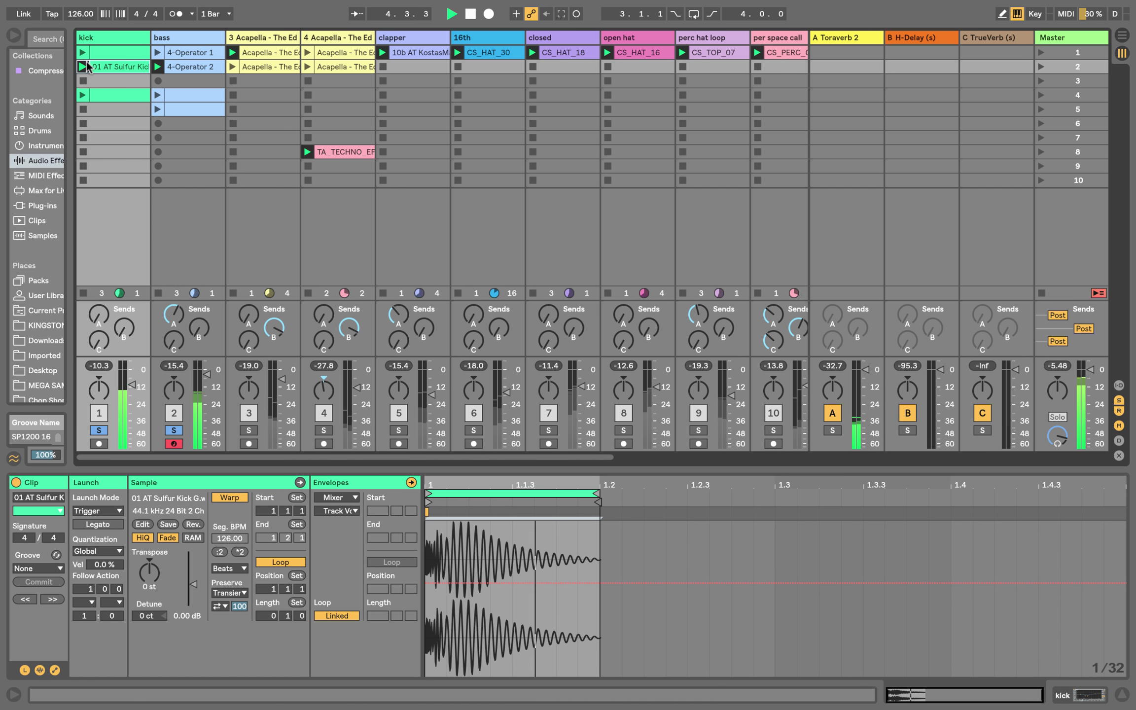
Compare against the kick clip in scene 1, relaunch the 01 AT Sulfur Kick clip, and clear the kick and bass solos.
click(82, 52)
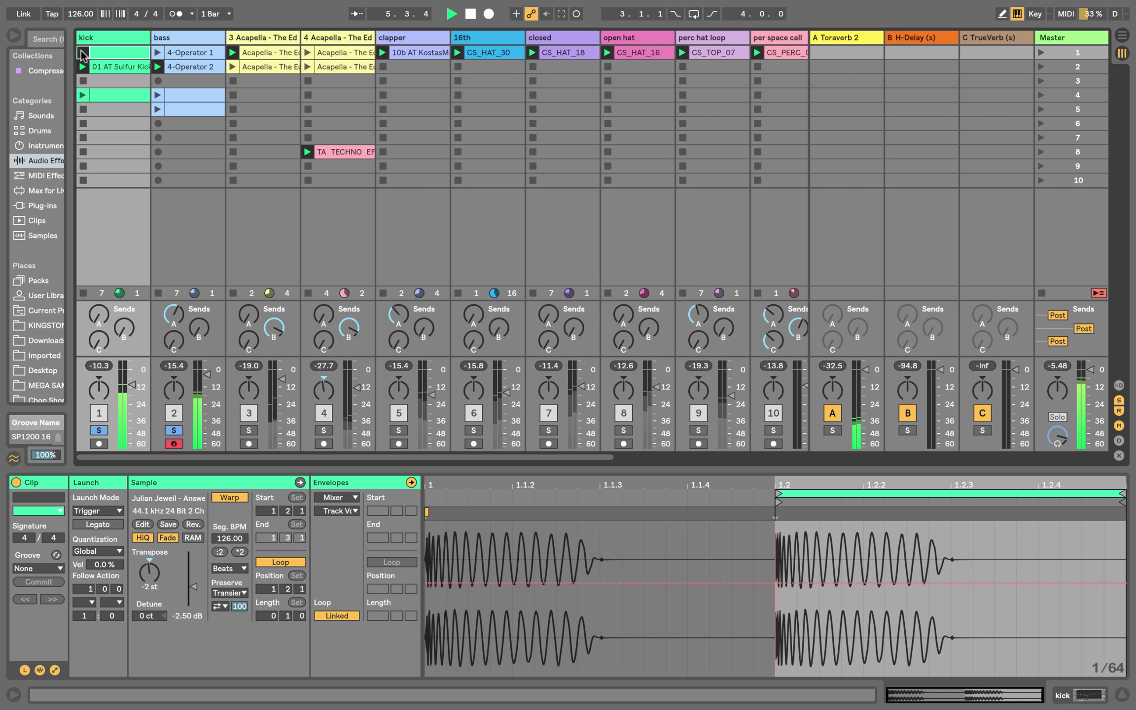
click(83, 68)
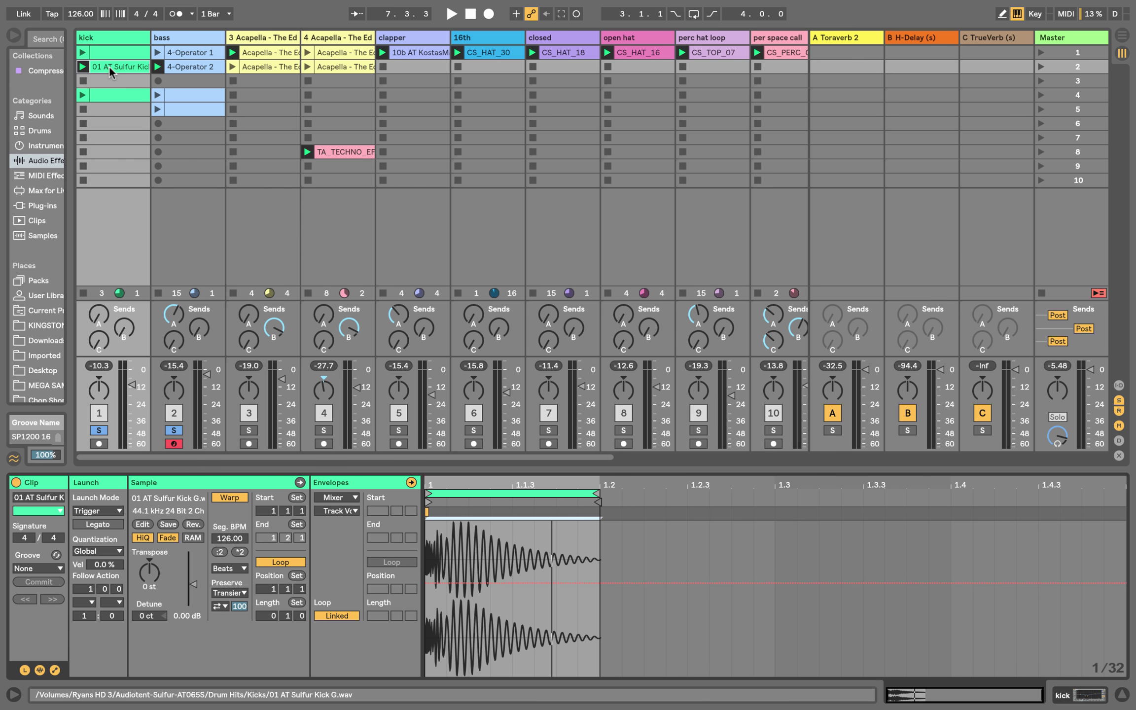
click(99, 431)
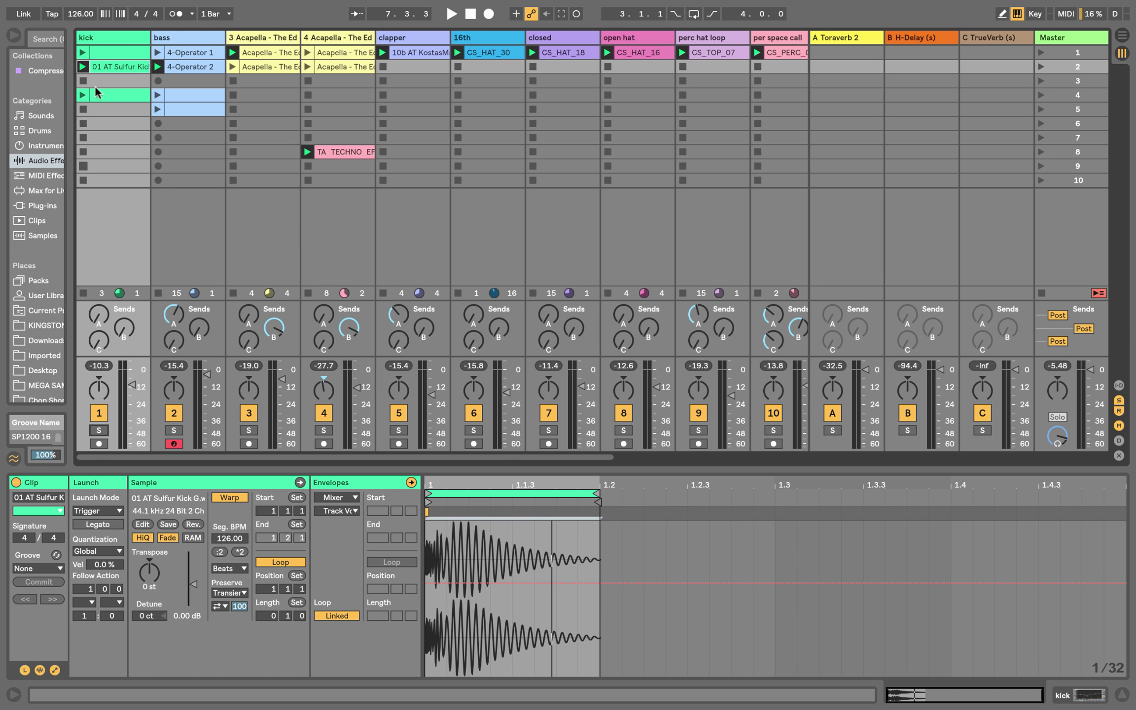
Play the full mix, compare the kick clips in scenes 1 and 4, and slightly raise the bass track's volume.
key(space)
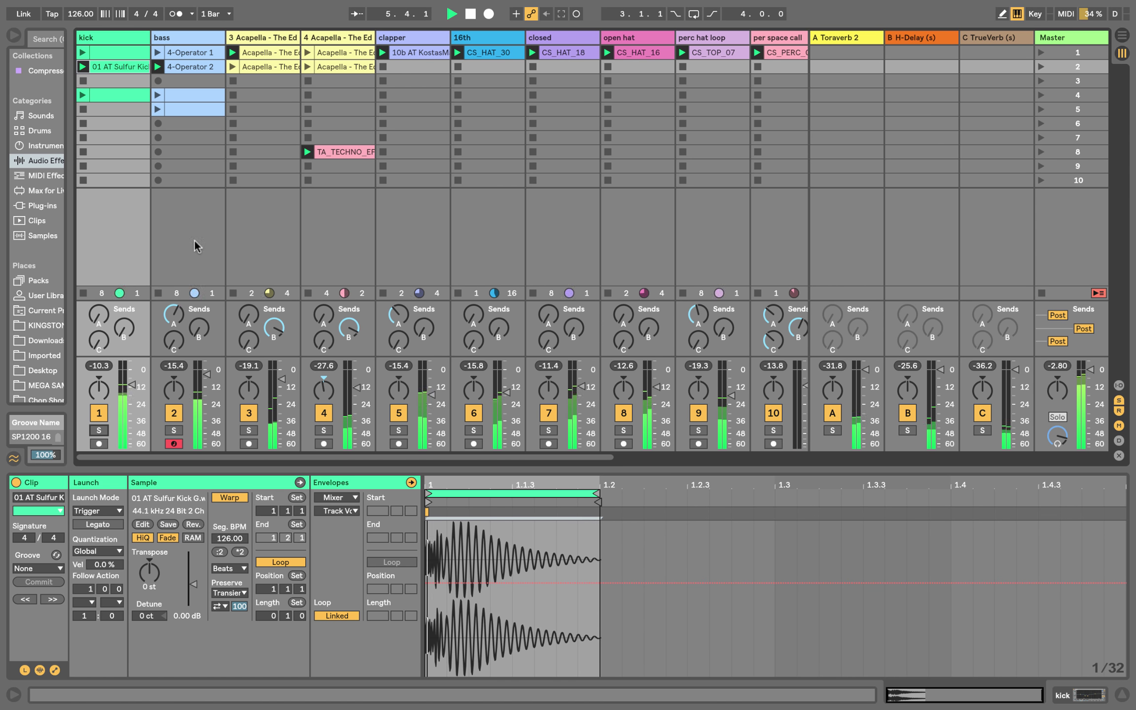
click(82, 52)
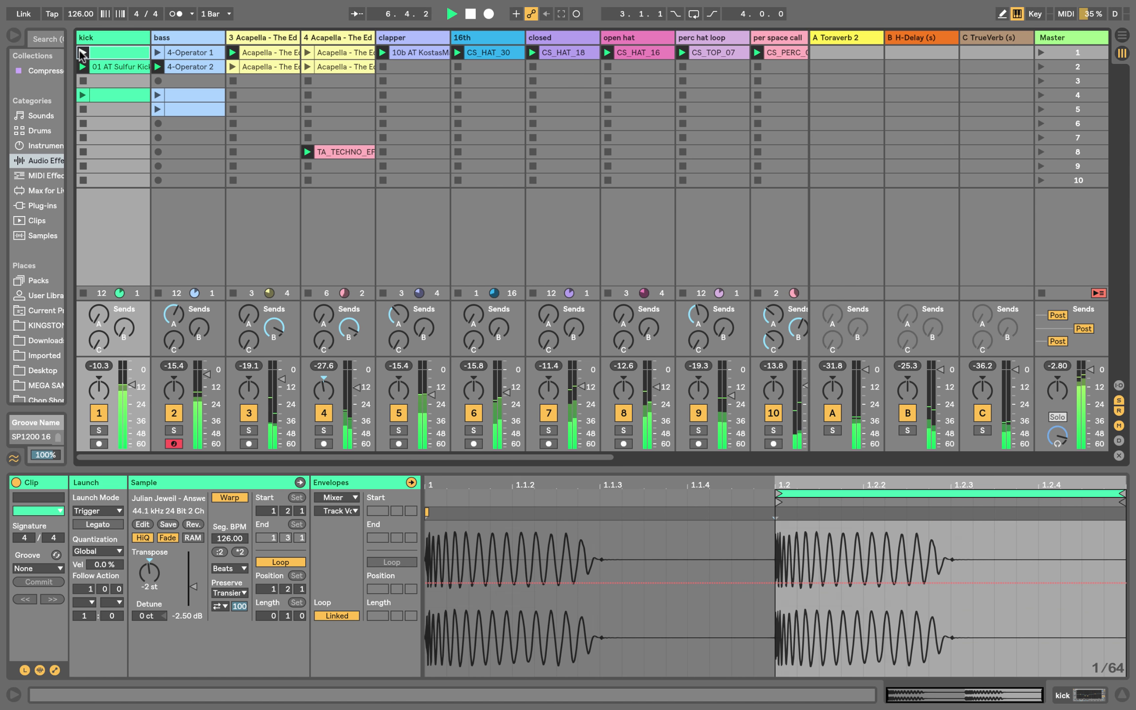
click(82, 95)
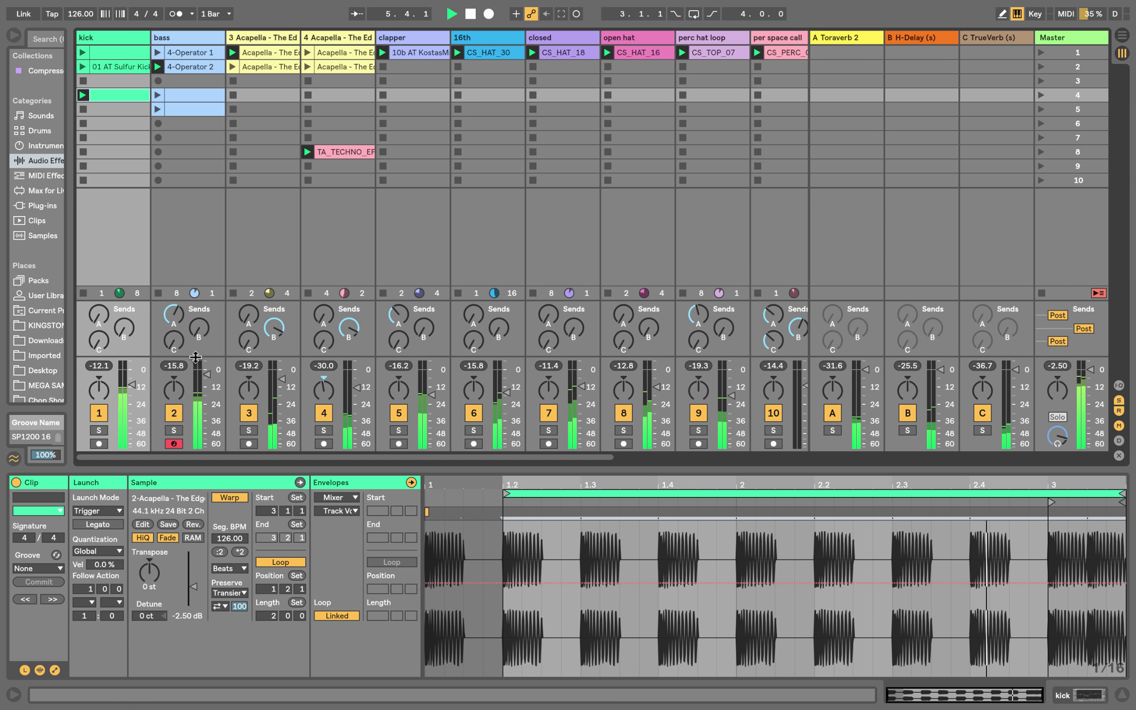
drag(205, 372, 206, 369)
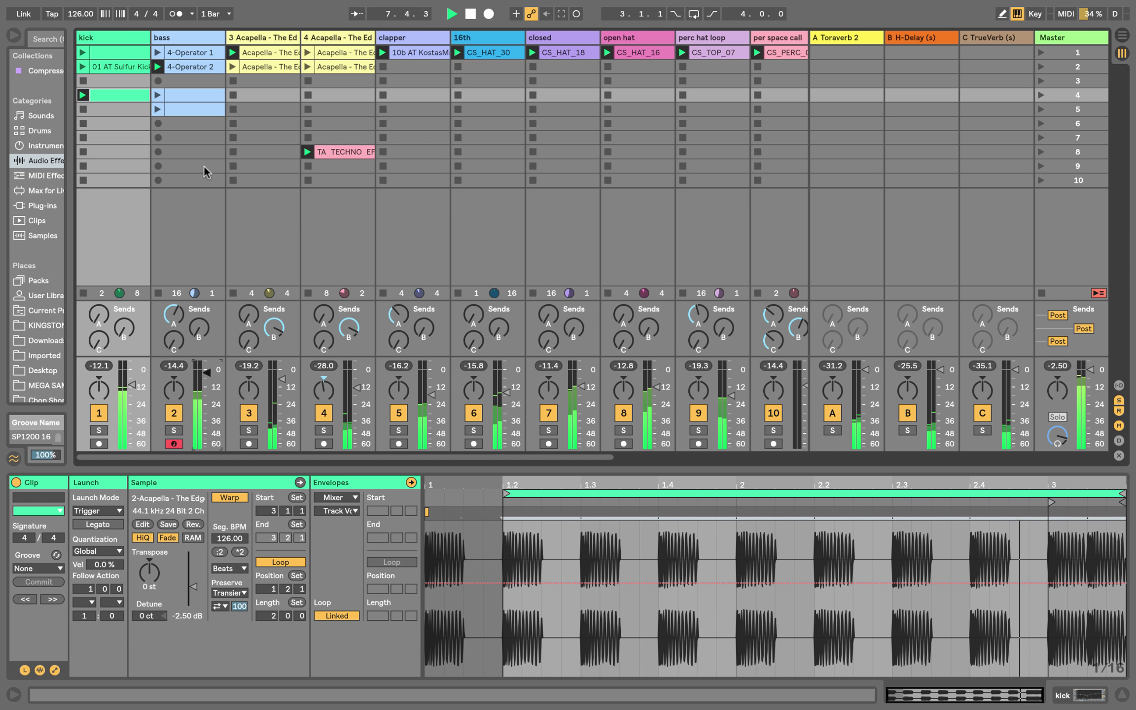
Copy the 4-Operator 2 bass clip into scene 10 of the bass track, and delete the pasted copy.
right_click(181, 64)
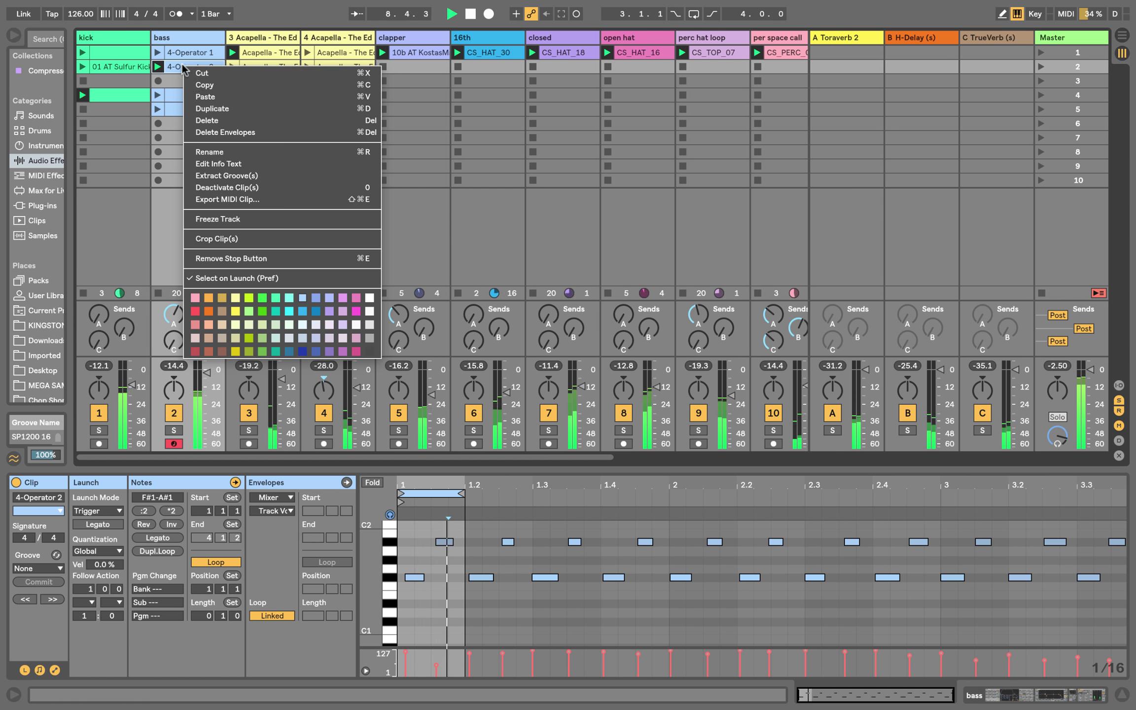
click(200, 85)
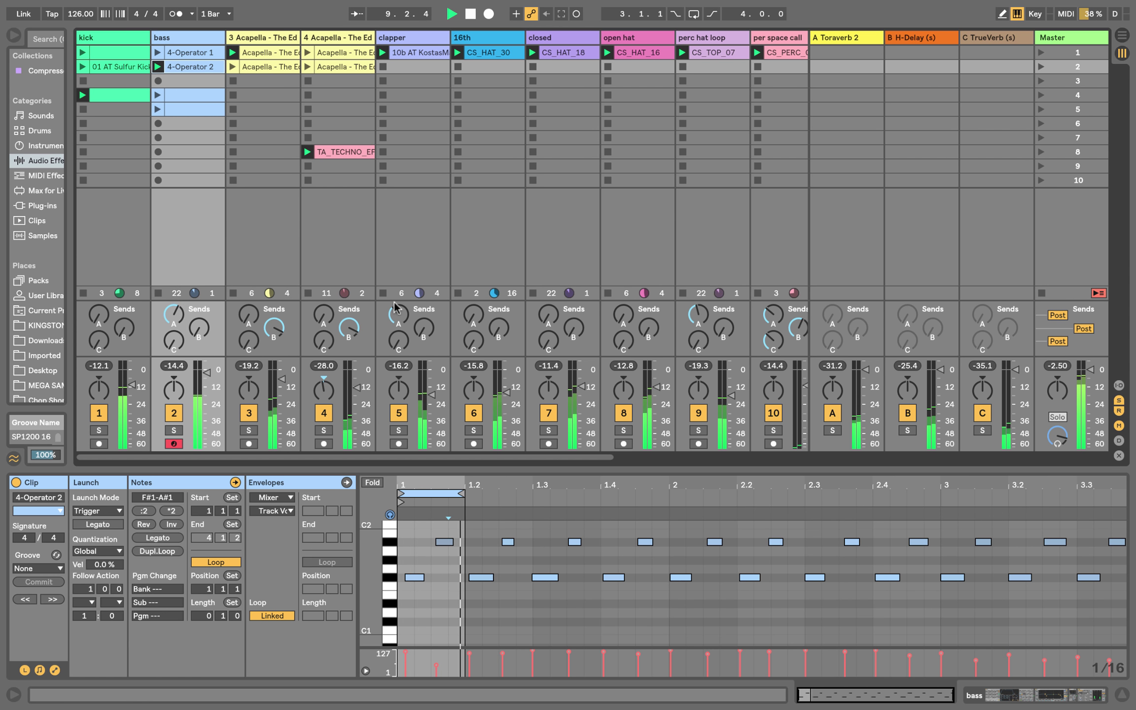
right_click(180, 177)
click(184, 181)
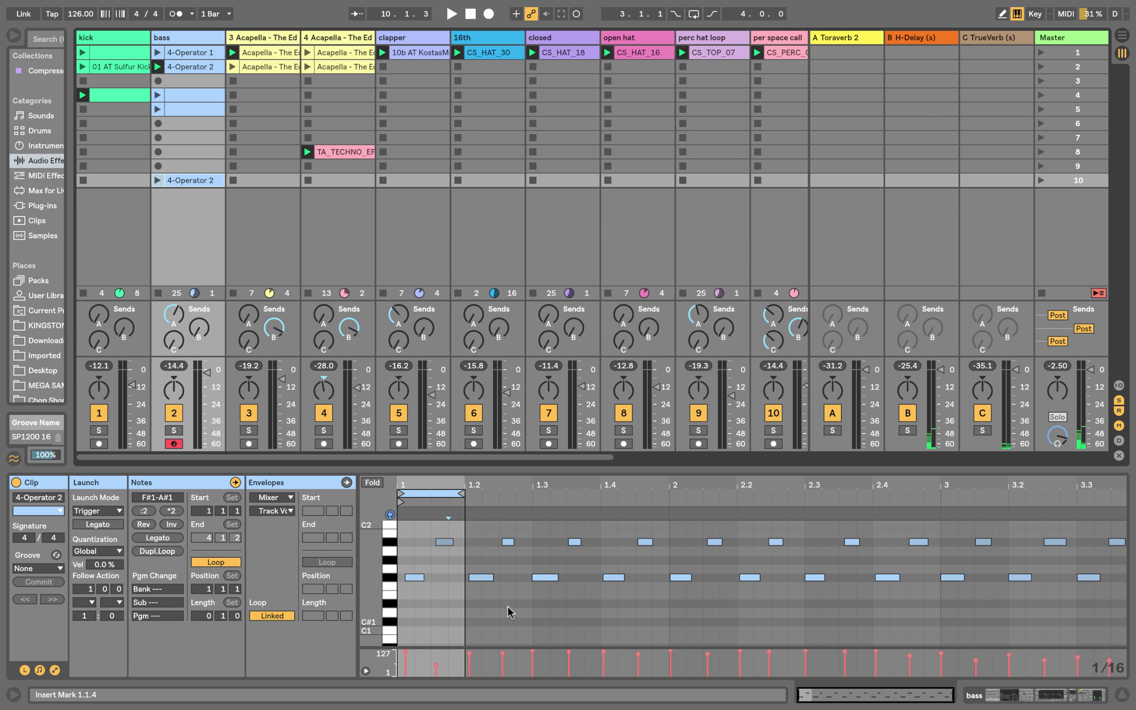
click(186, 180)
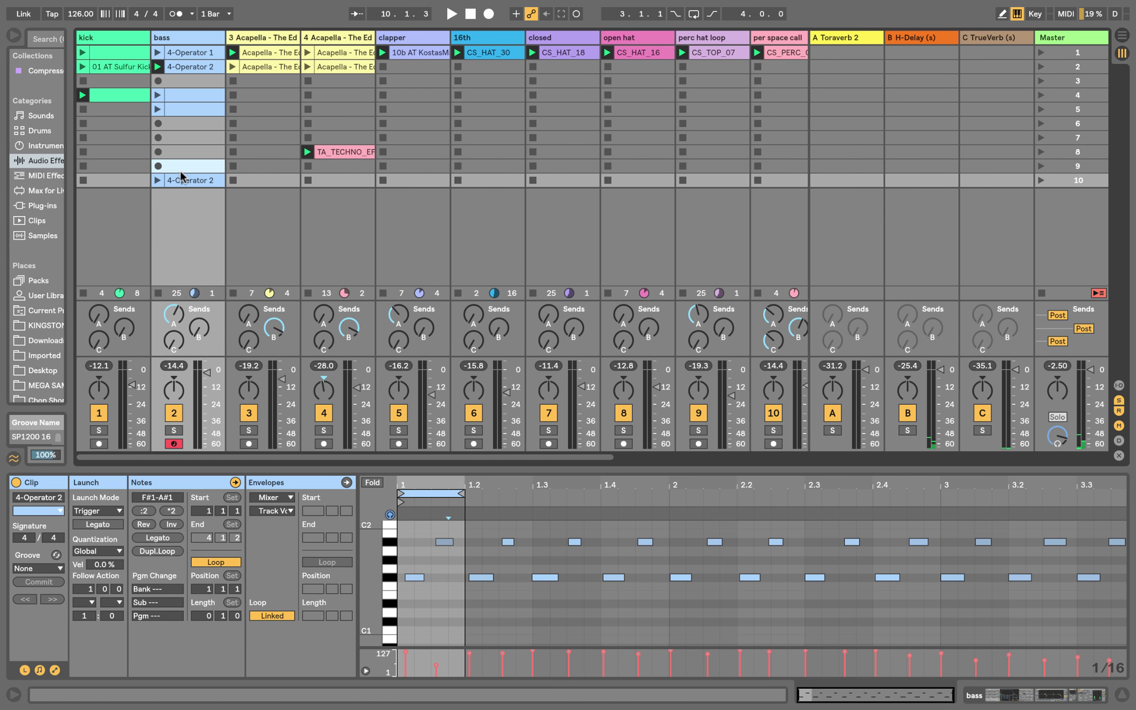
key(Delete)
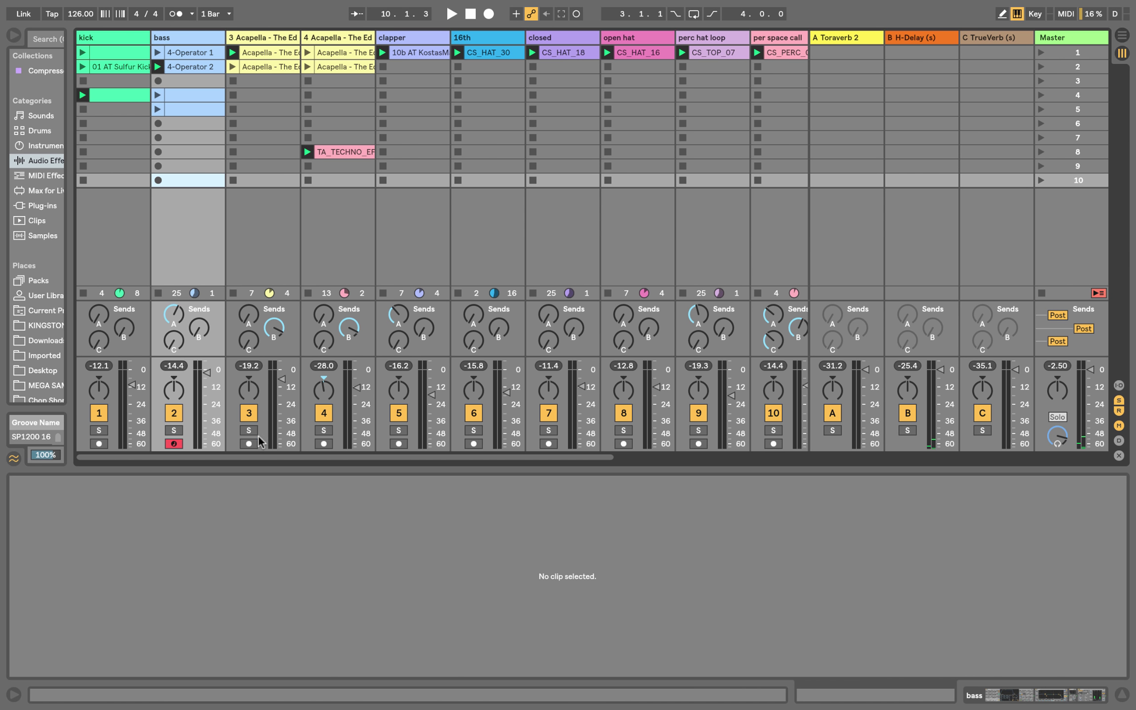
Activate and solo the low bass arp track.
drag(299, 458, 628, 451)
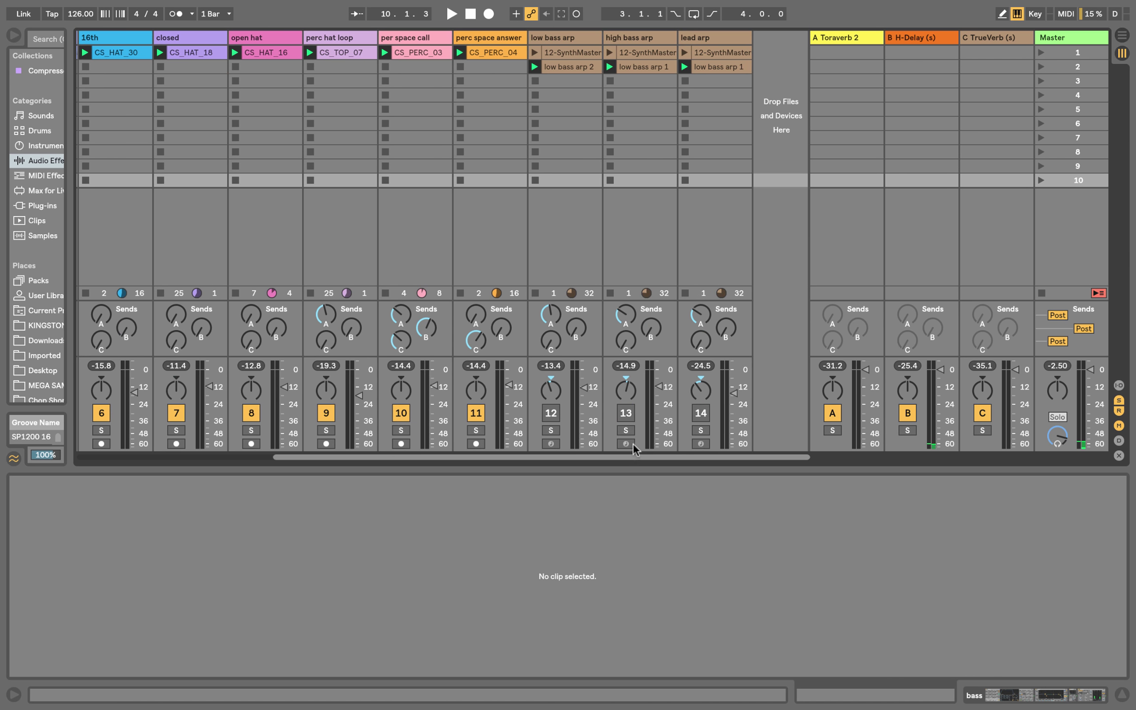
click(550, 414)
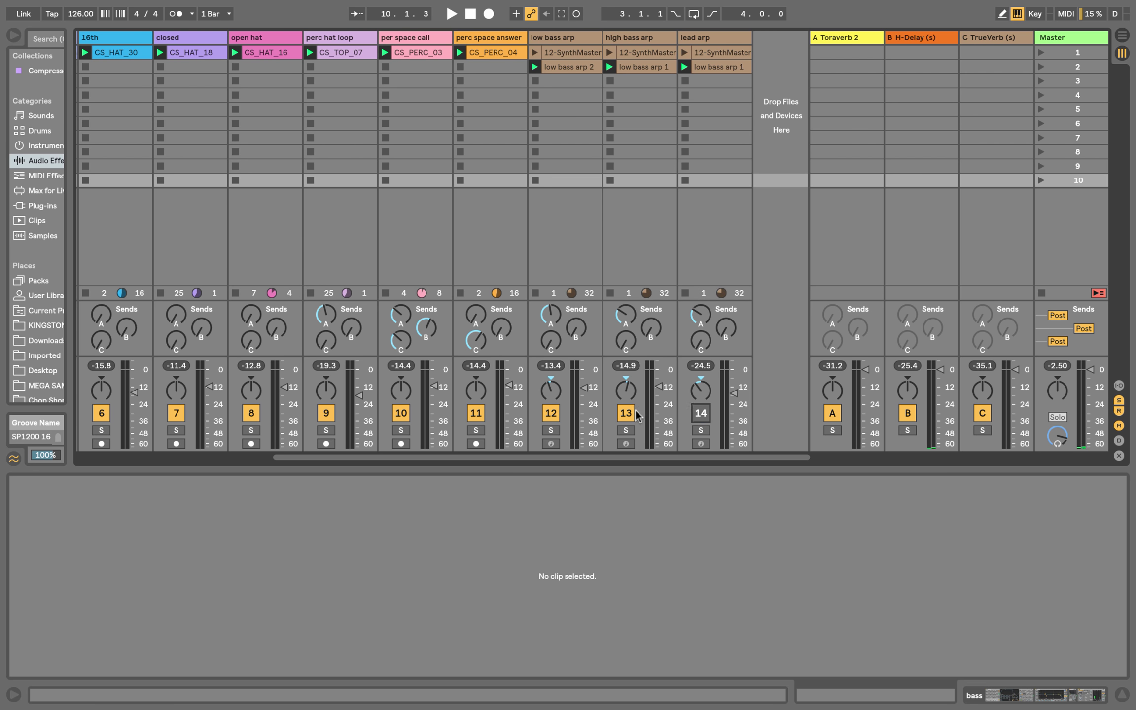
click(551, 431)
Examine the notes of the low bass arp 2 clip in an enlarged editor while auditioning the track soloed.
click(564, 68)
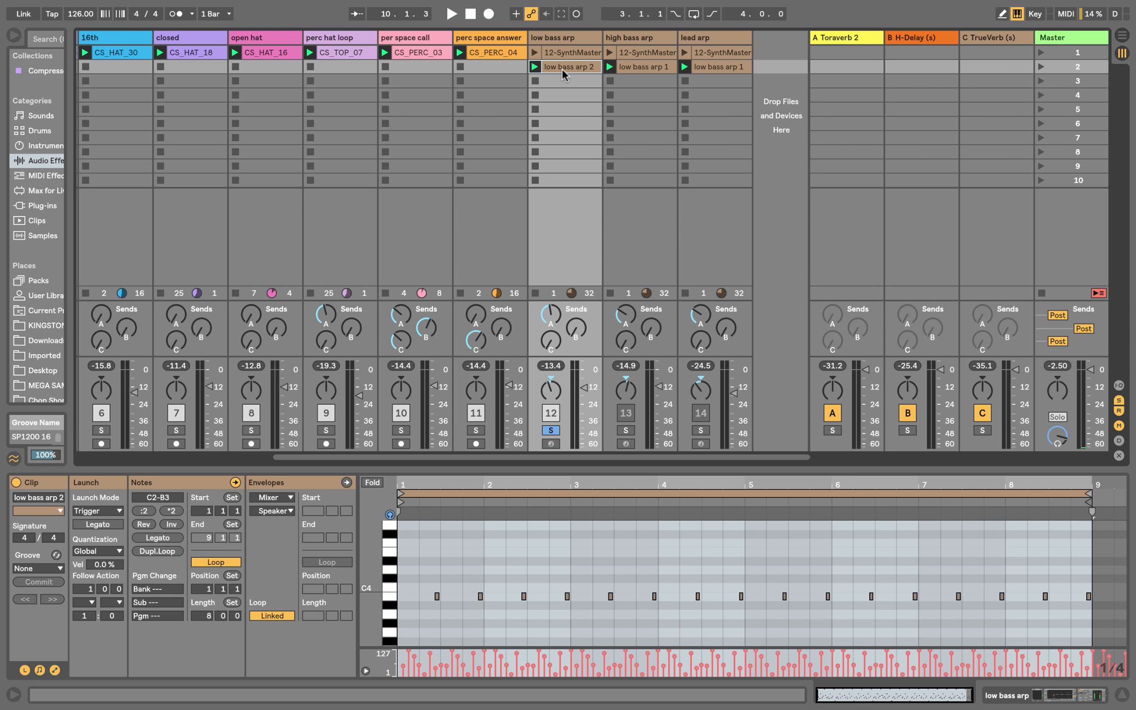
key(space)
drag(541, 468, 540, 138)
key(space)
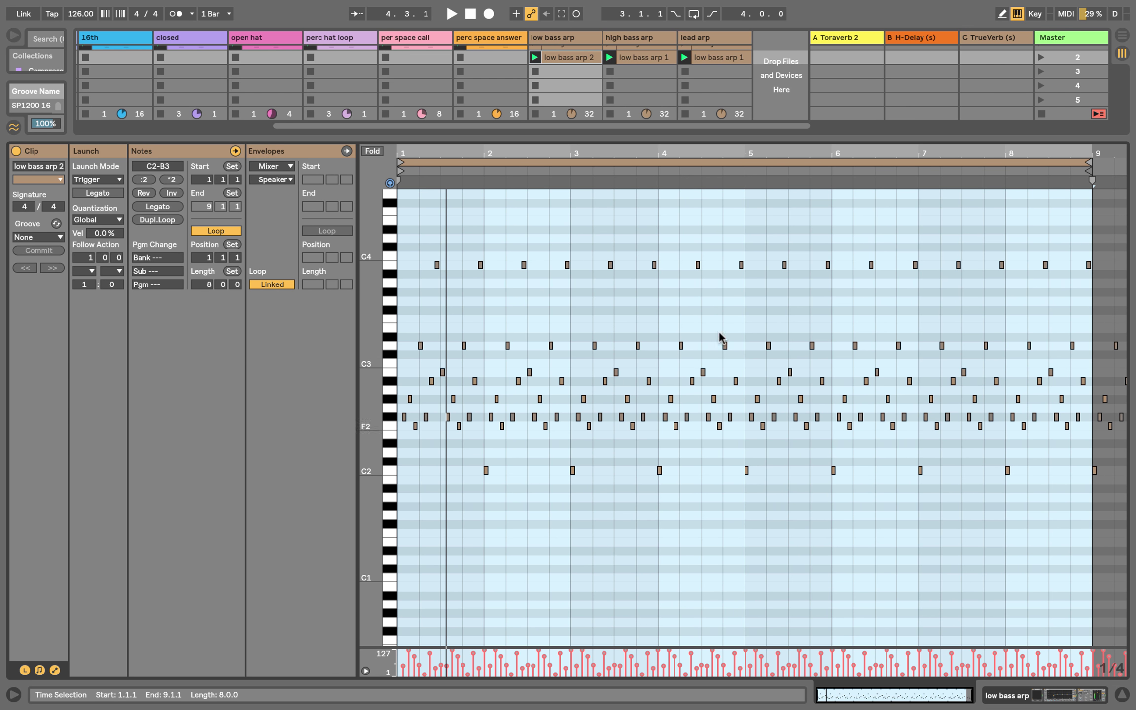
key(space)
drag(602, 139, 598, 285)
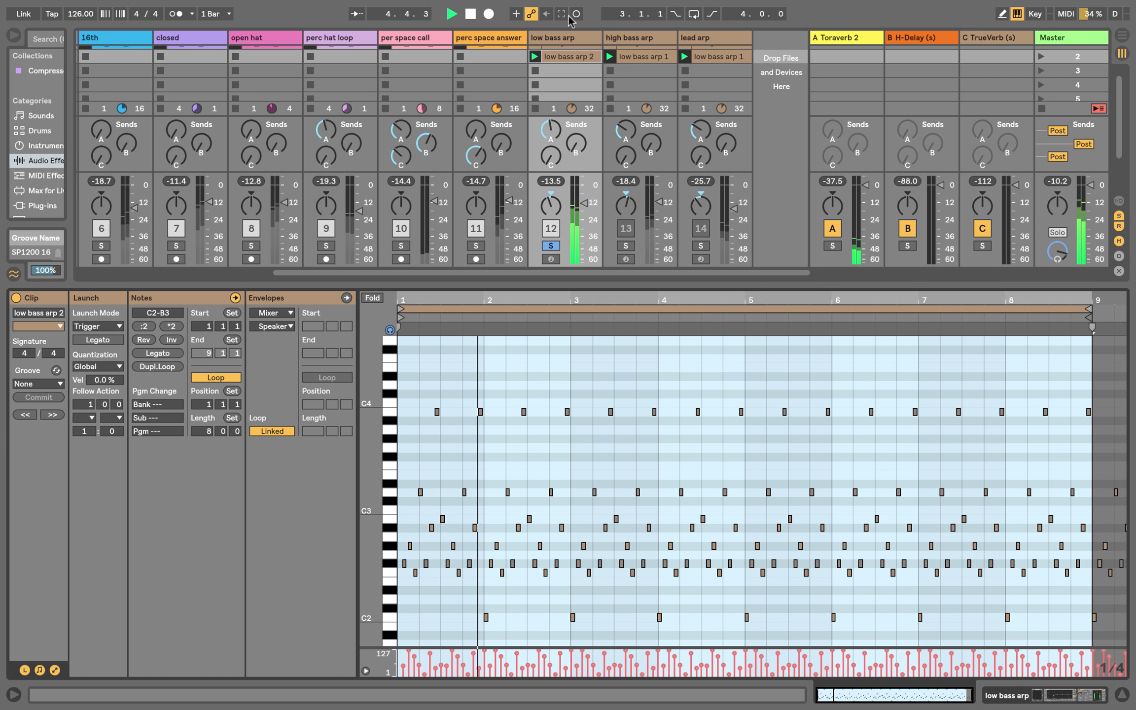
View the low bass arp's device chain and its SynthMaster instrument window, and audition the track again.
click(562, 37)
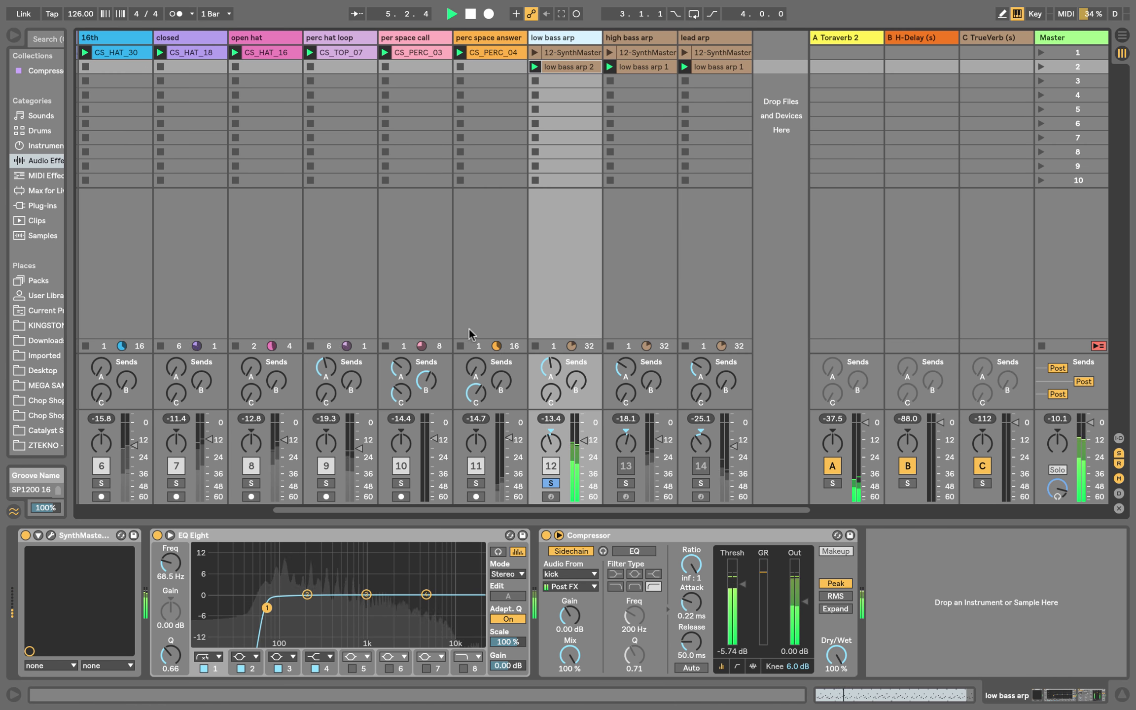
click(50, 536)
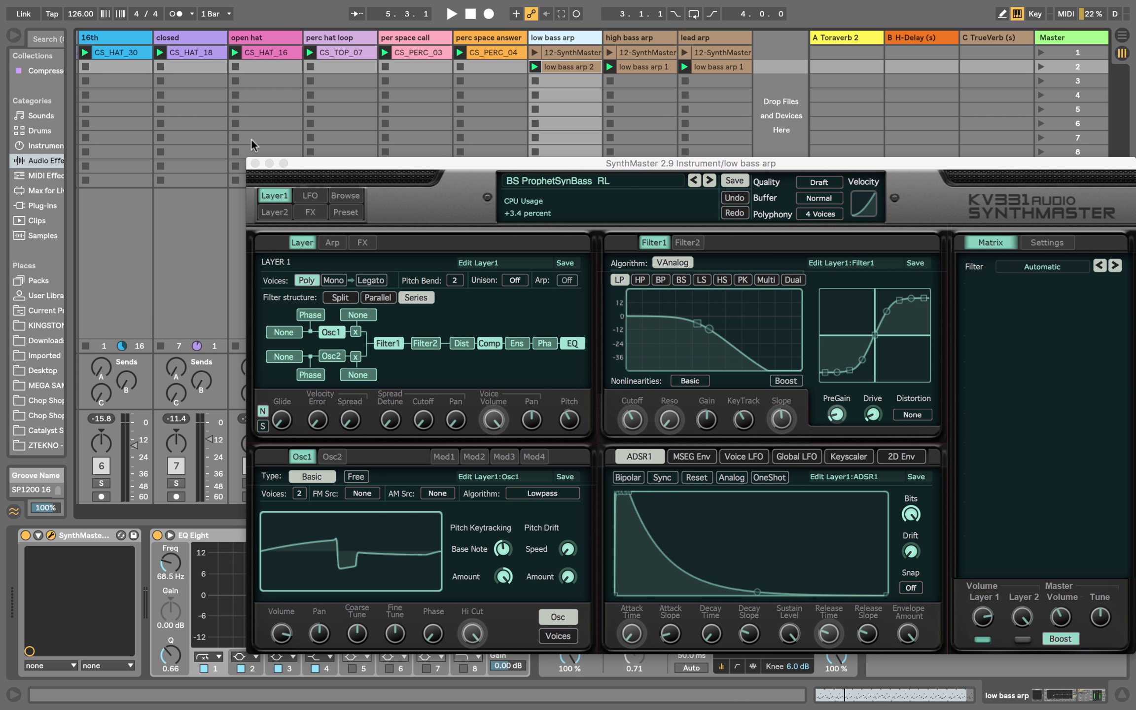
click(255, 164)
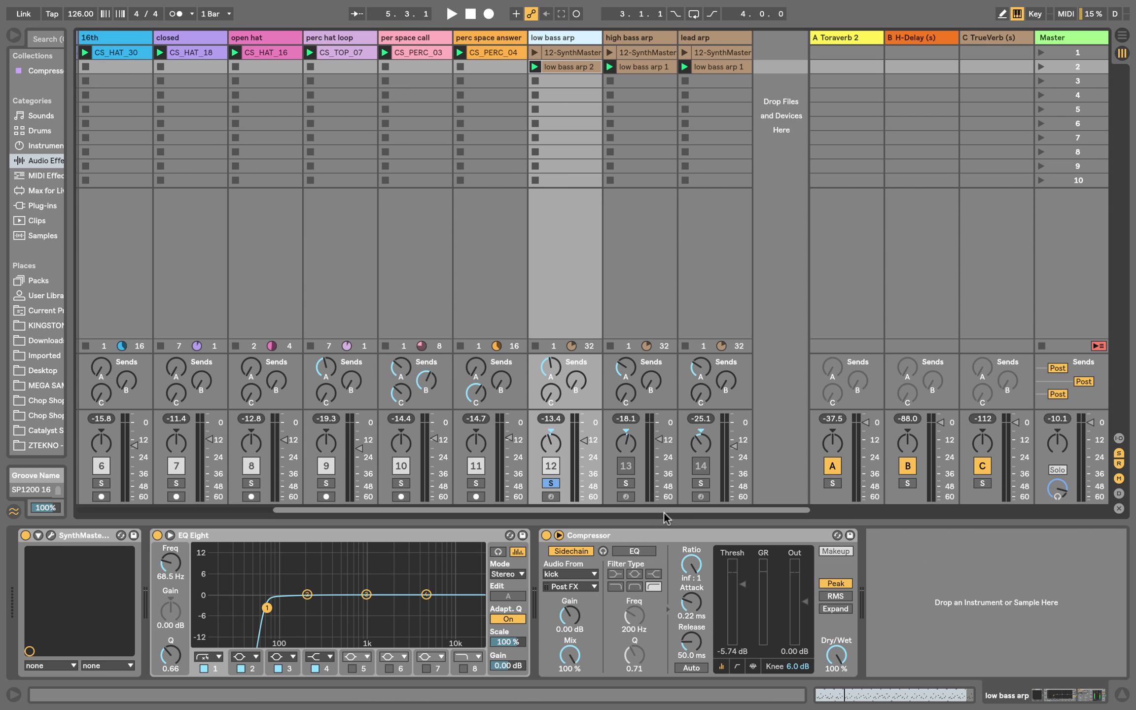
key(space)
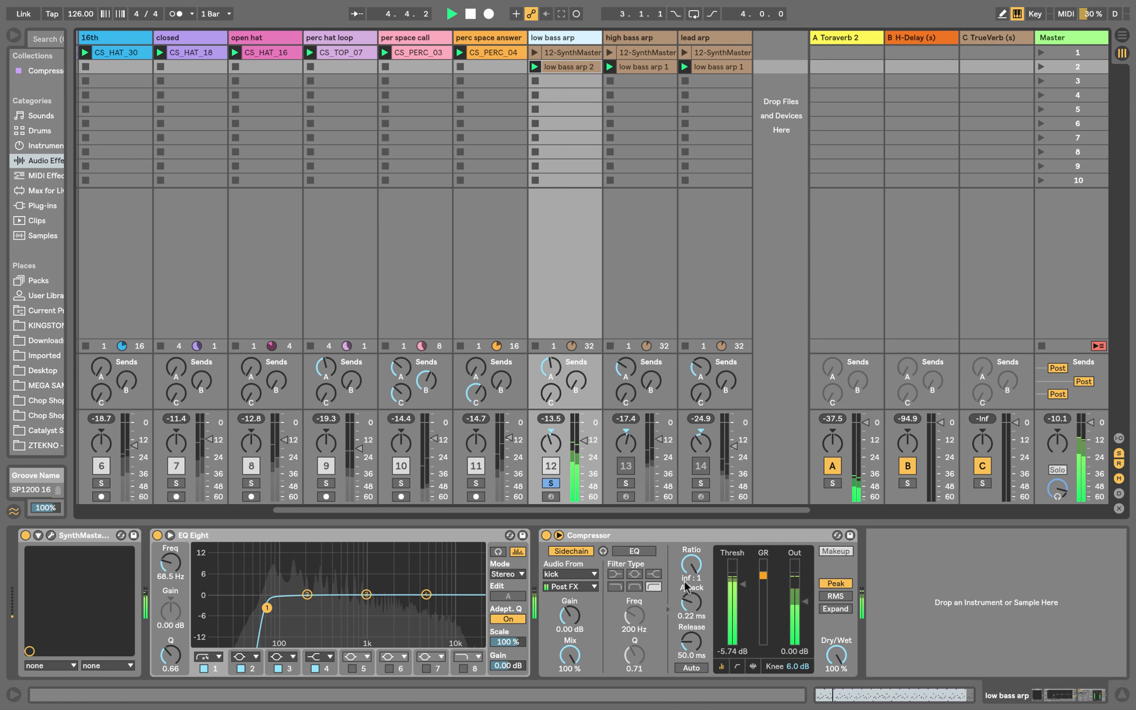
Switch the solo from the low bass arp to the high bass arp, activate that track, and view its devices.
click(551, 483)
click(625, 483)
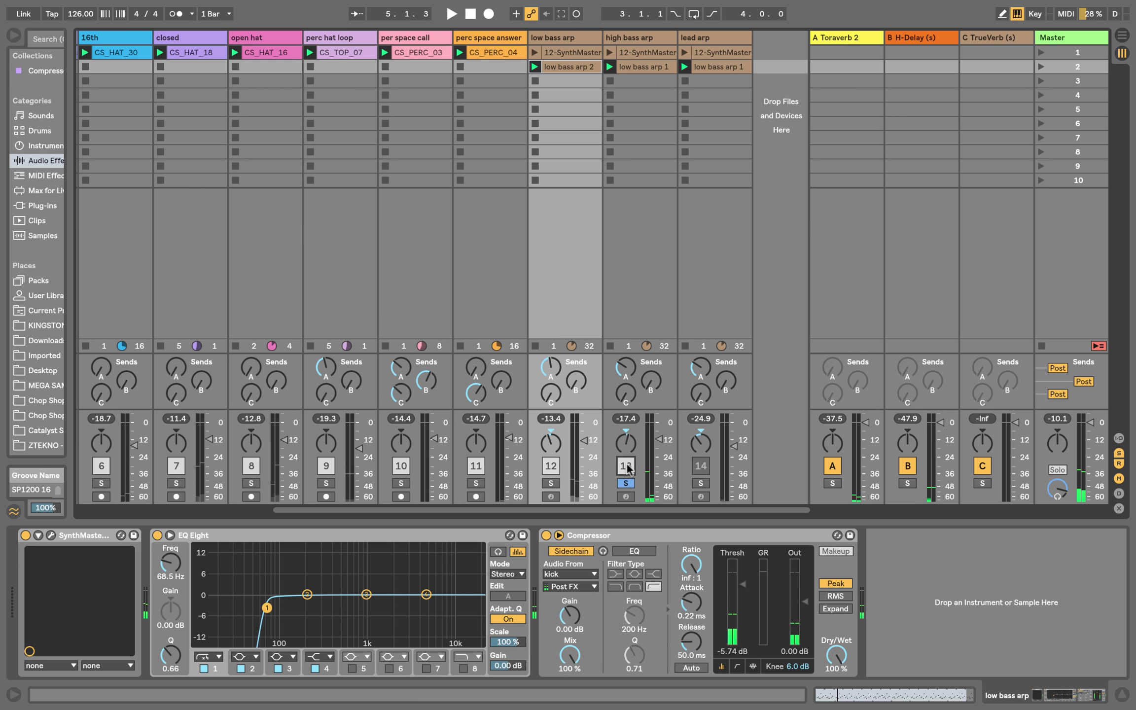
click(609, 81)
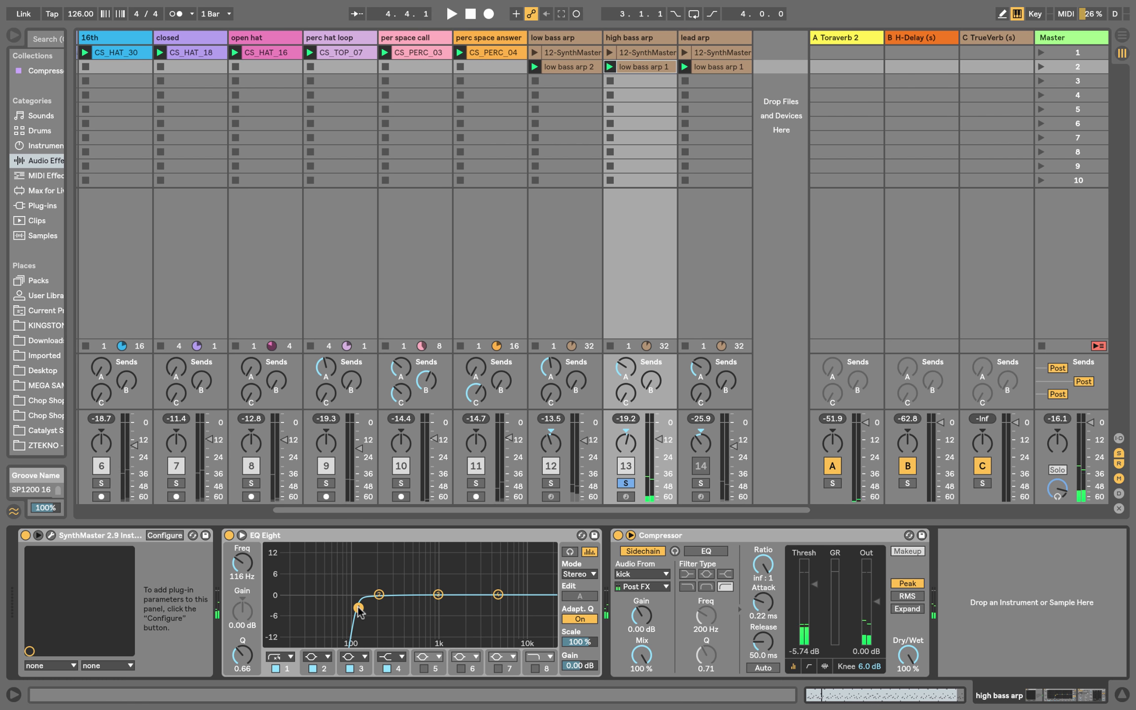
Audition the low and high bass arps together, set the high bass arp's volume to -12.4 dB, and clear their solos.
key(space)
click(553, 484)
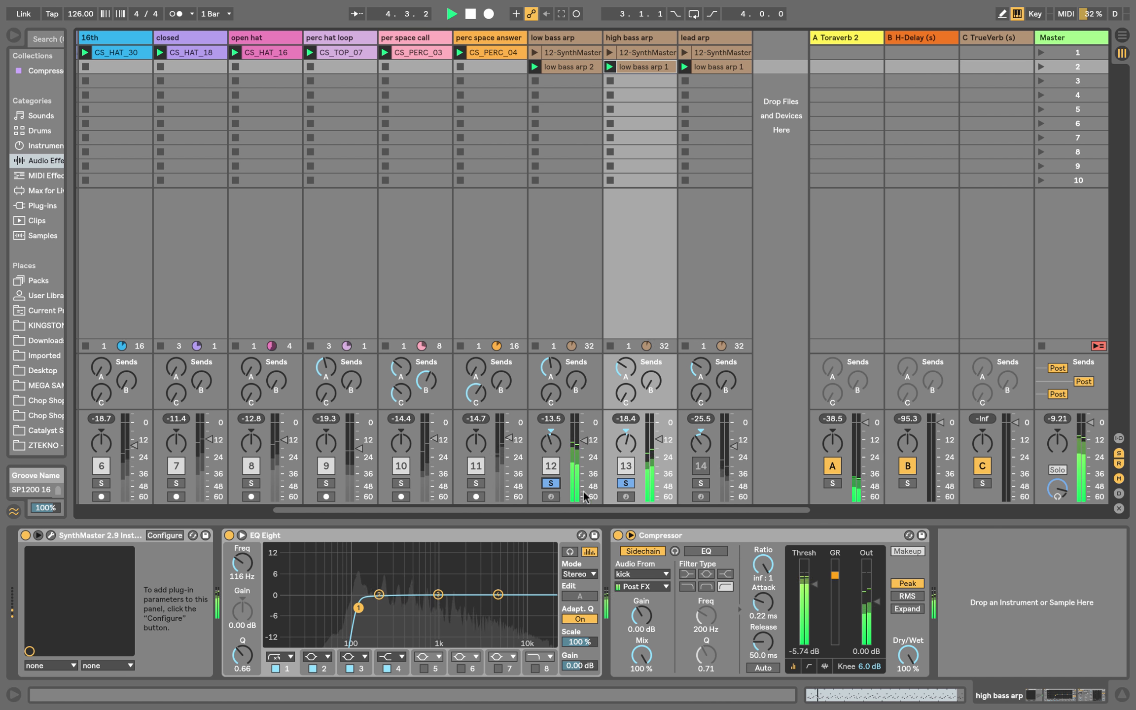
drag(659, 440, 660, 441)
key(space)
click(626, 483)
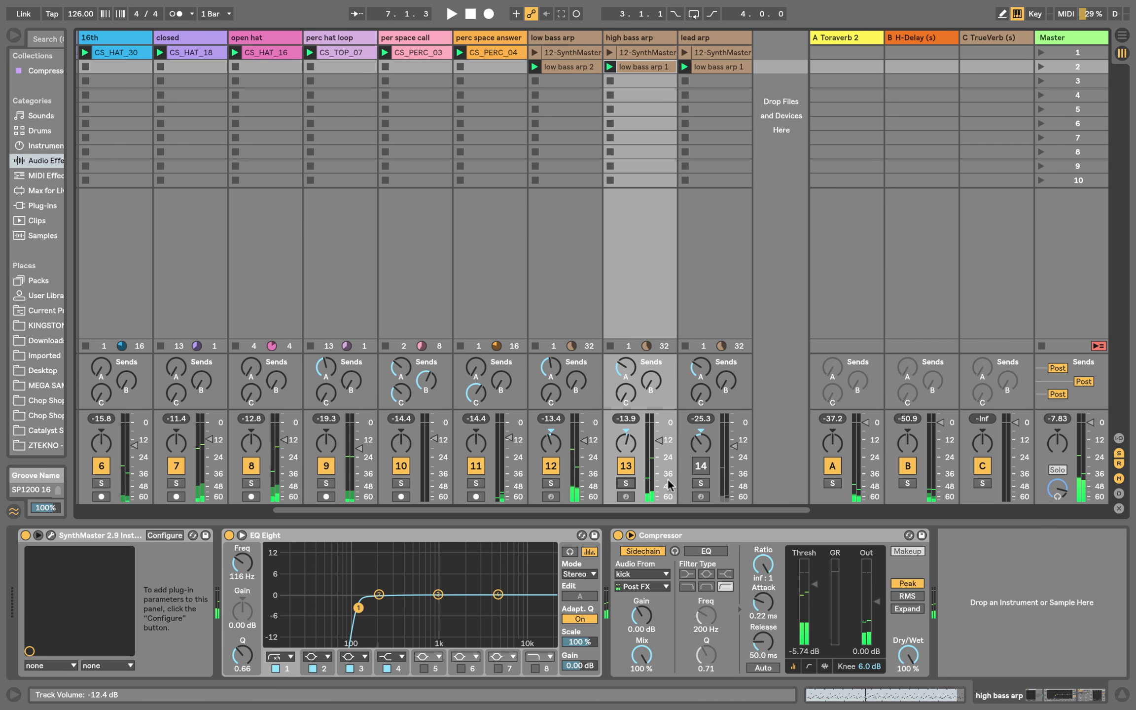
Activate and solo the lead arp track, view its devices, and audition its low bass arp 1 clip.
click(698, 466)
click(700, 483)
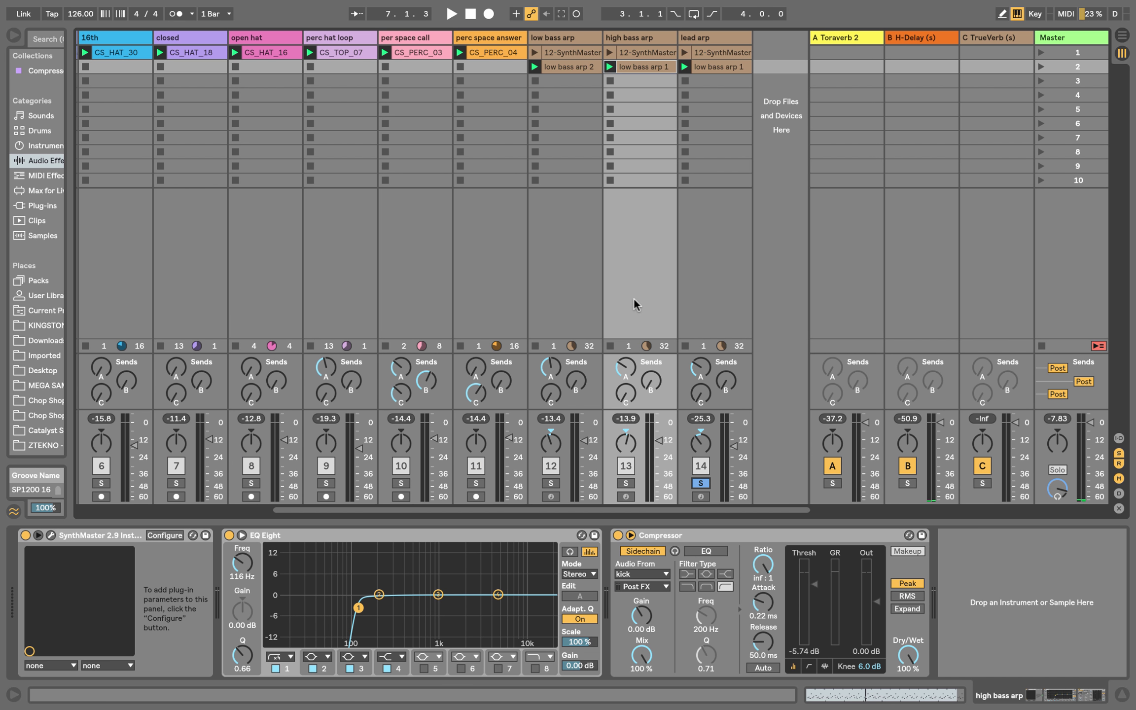
click(721, 180)
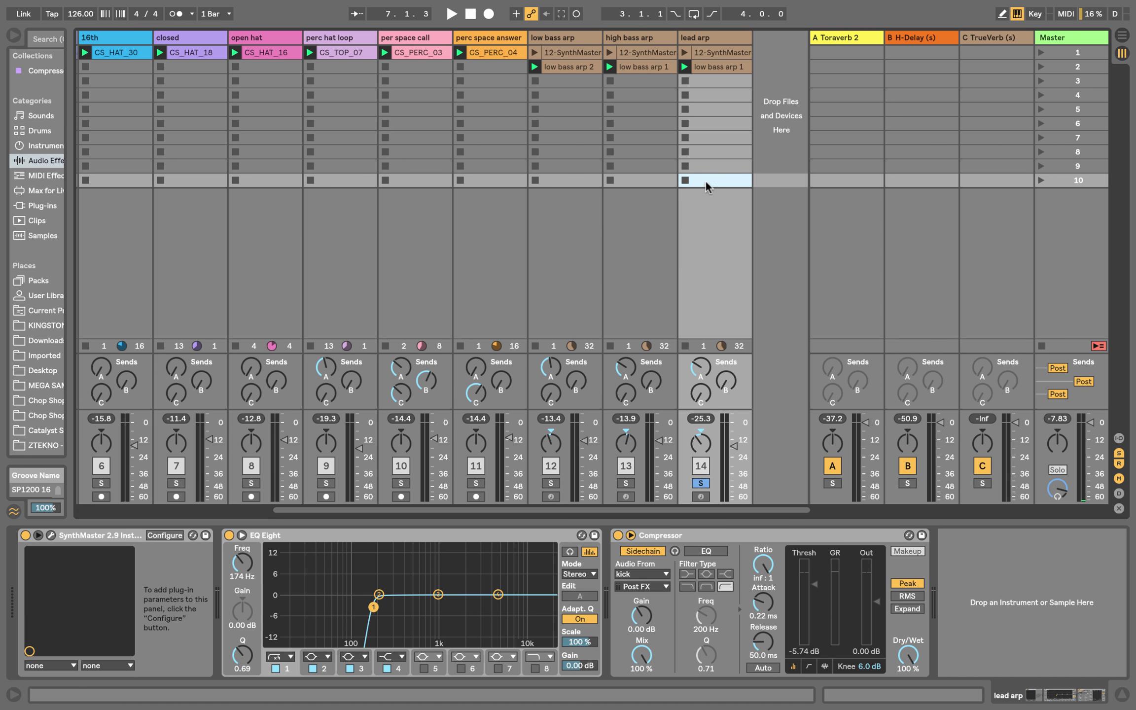
click(720, 67)
key(space)
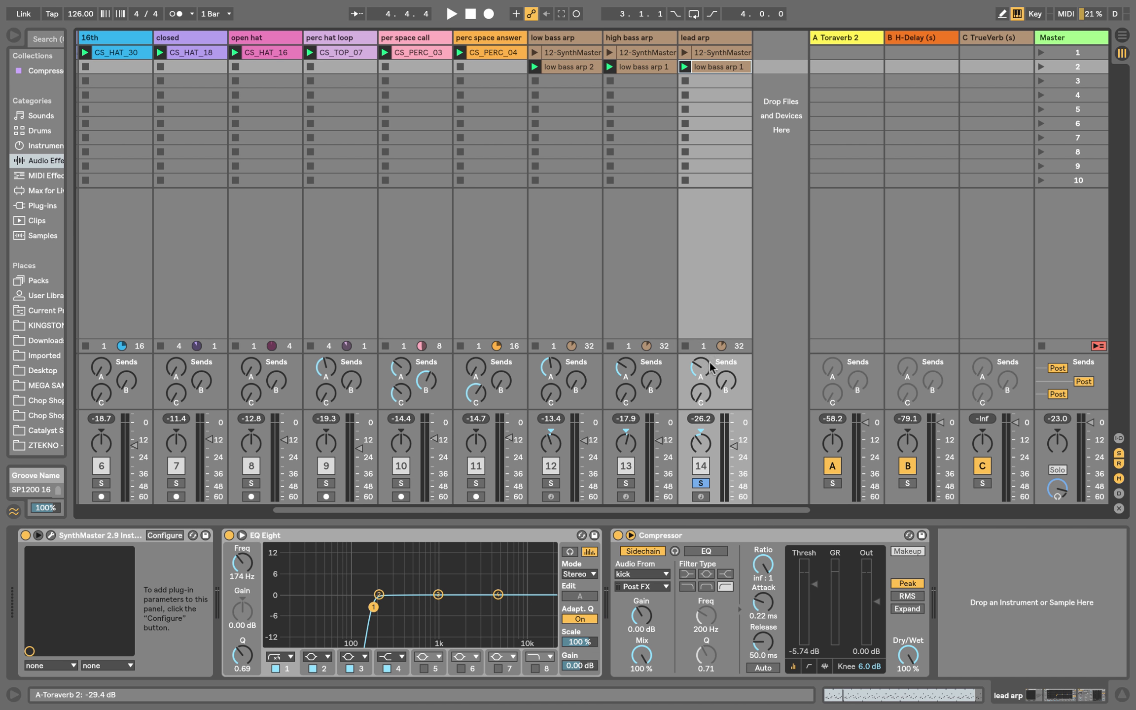
Play all three arp tracks soloed together, and set the lead arp's TrueVerb send to -22.0 dB.
click(551, 482)
key(space)
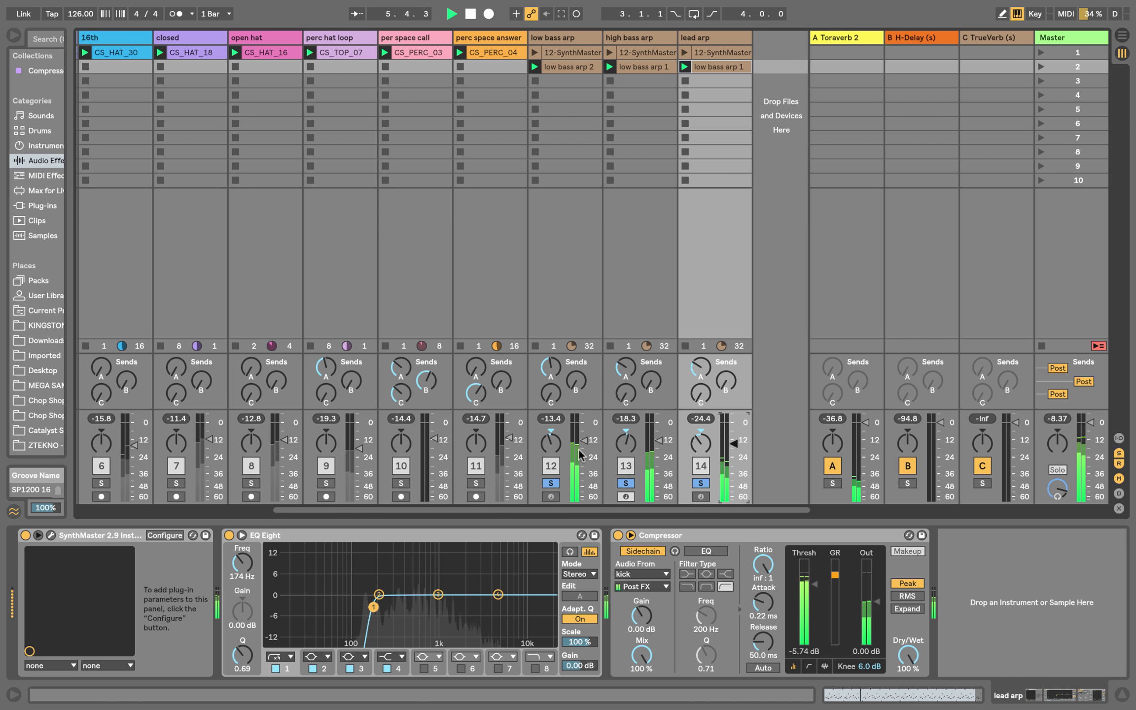
click(700, 393)
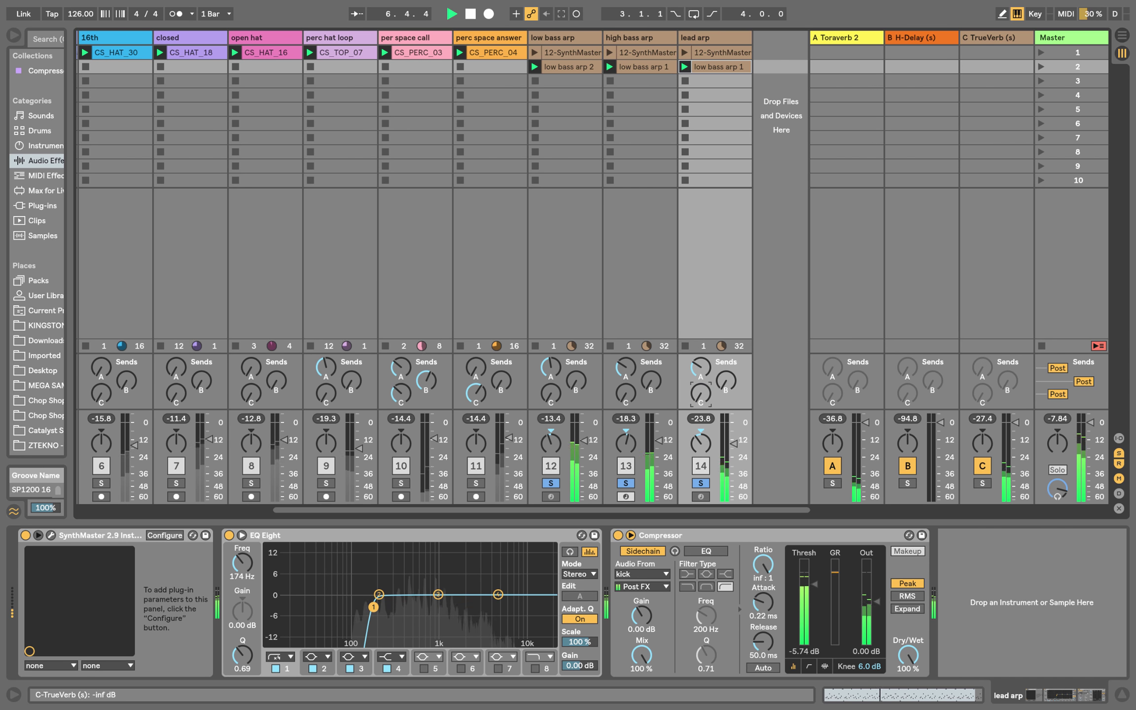
drag(700, 393, 700, 349)
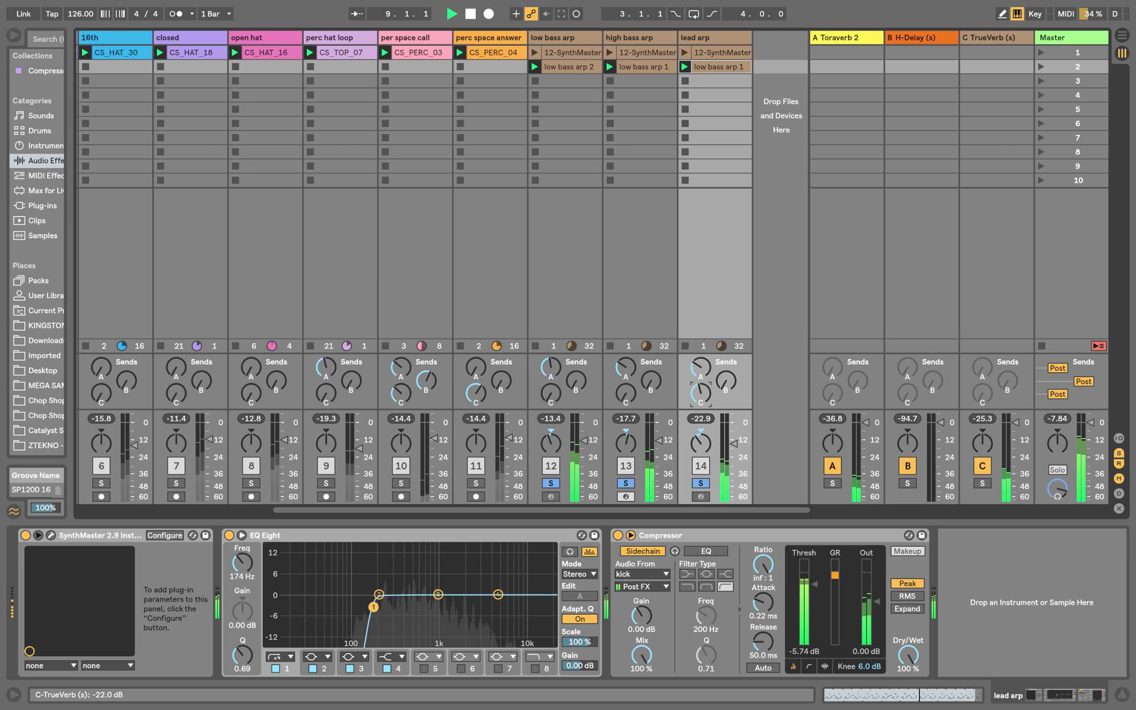
Solo the two Acapella tracks, and audition them with track 3's scene 1 Acapella clip open.
drag(507, 510, 267, 452)
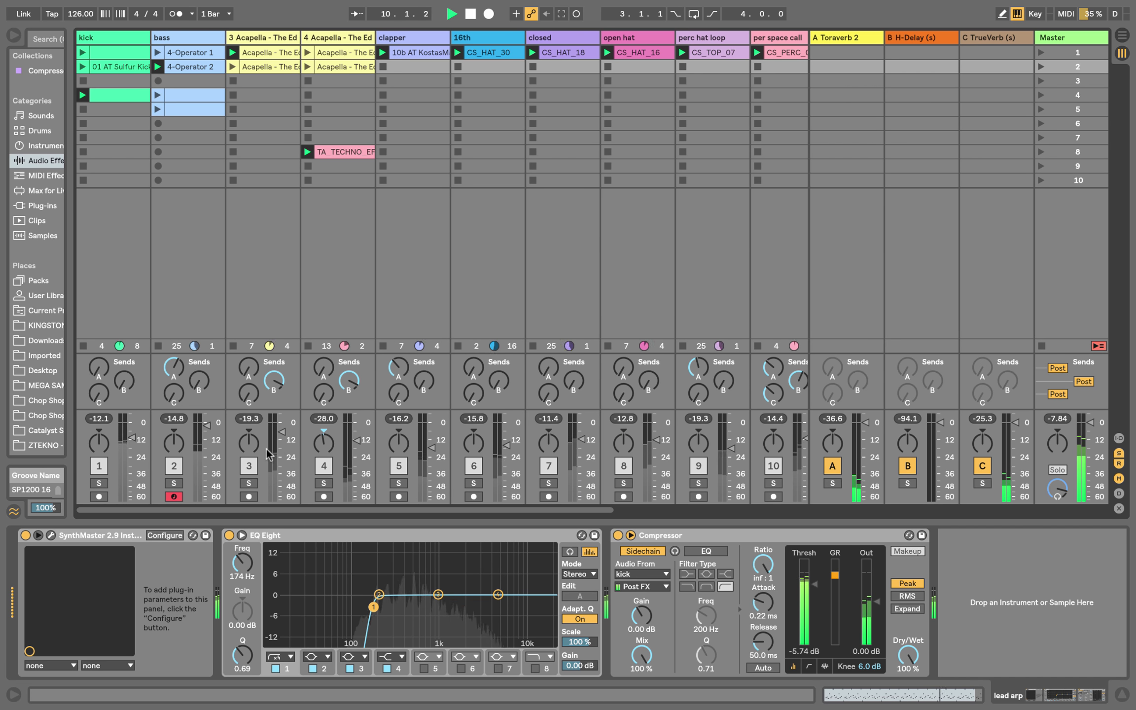
click(248, 483)
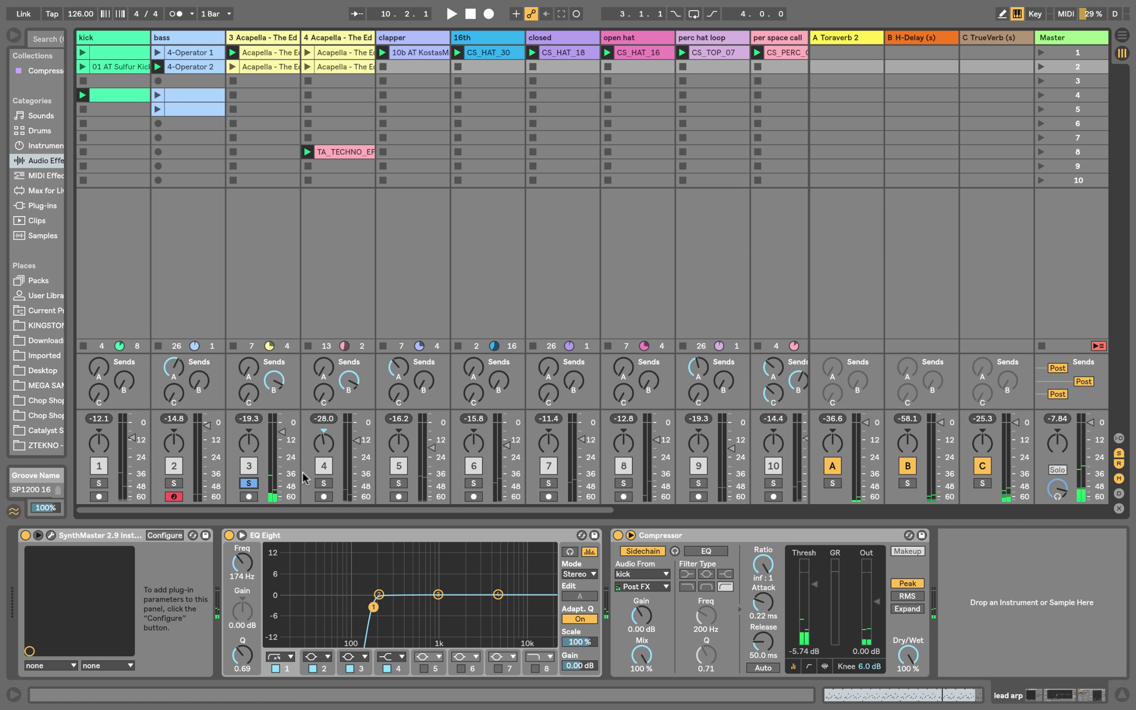
click(278, 56)
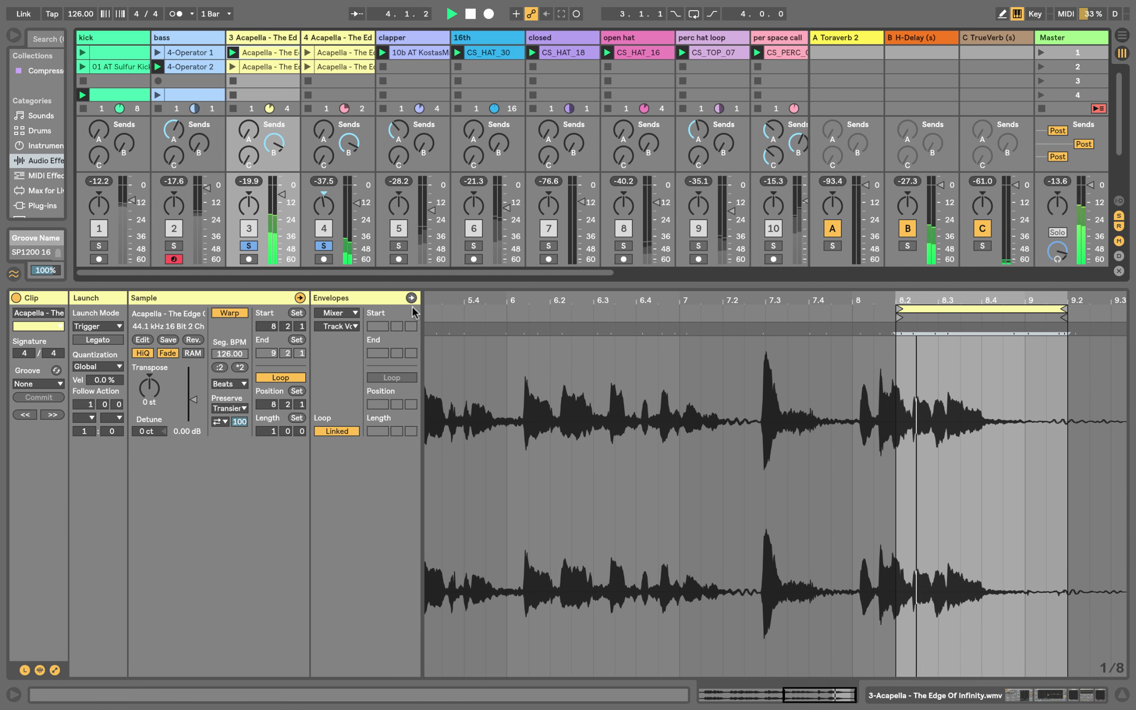
Examine track 3's vocal effects, including Copycat, and reopen its scene 1 Acapella clip to view the sample.
click(261, 38)
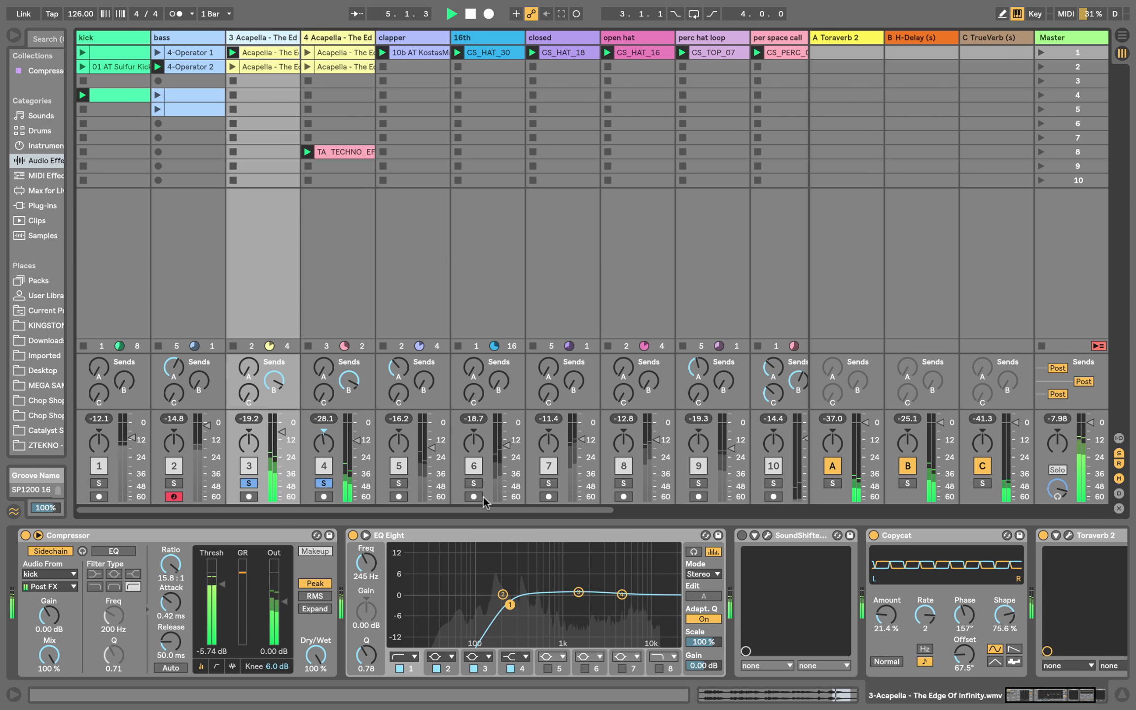
click(877, 533)
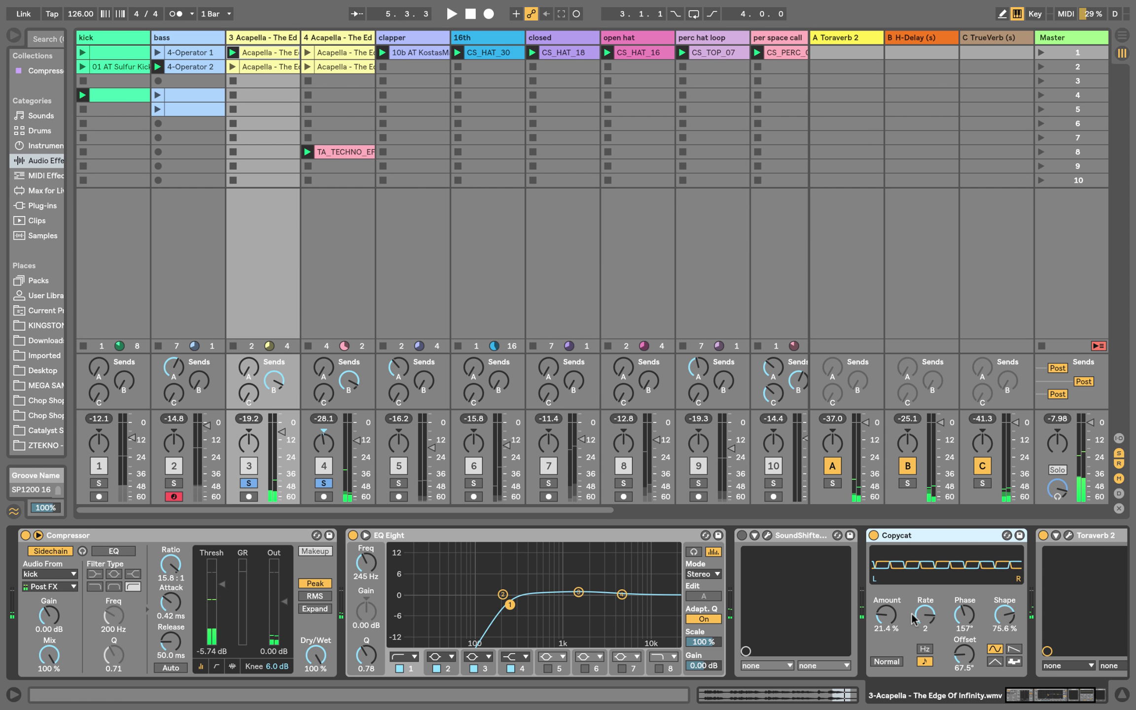
drag(1054, 702, 1060, 695)
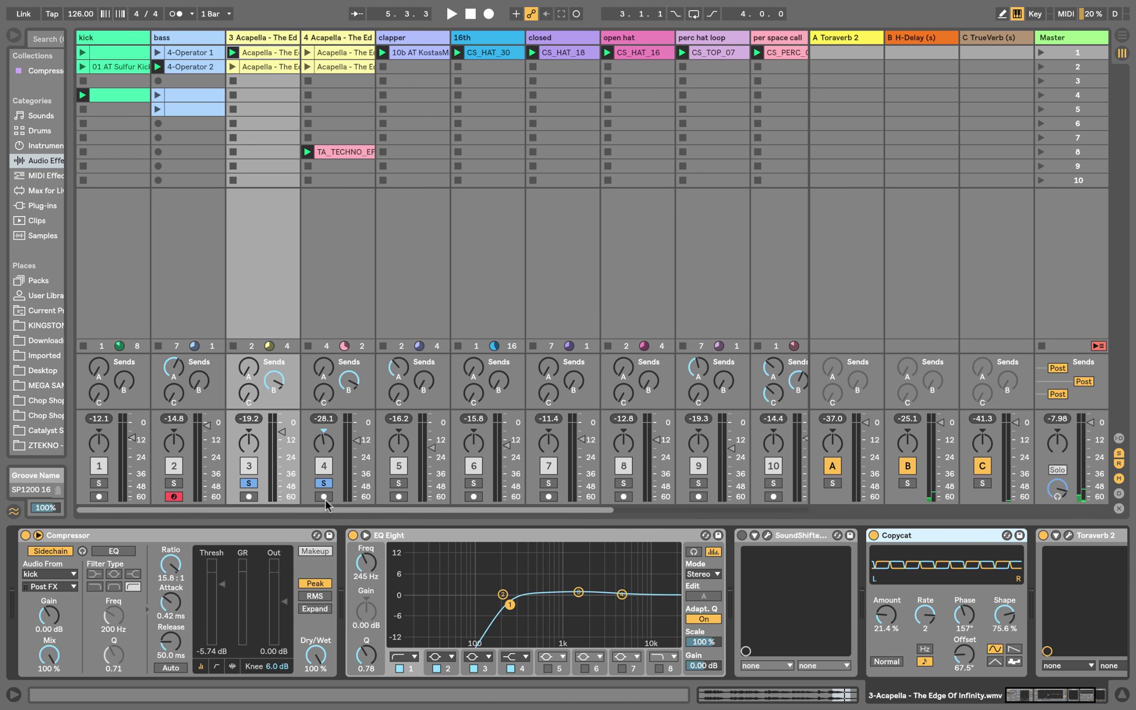
double_click(259, 57)
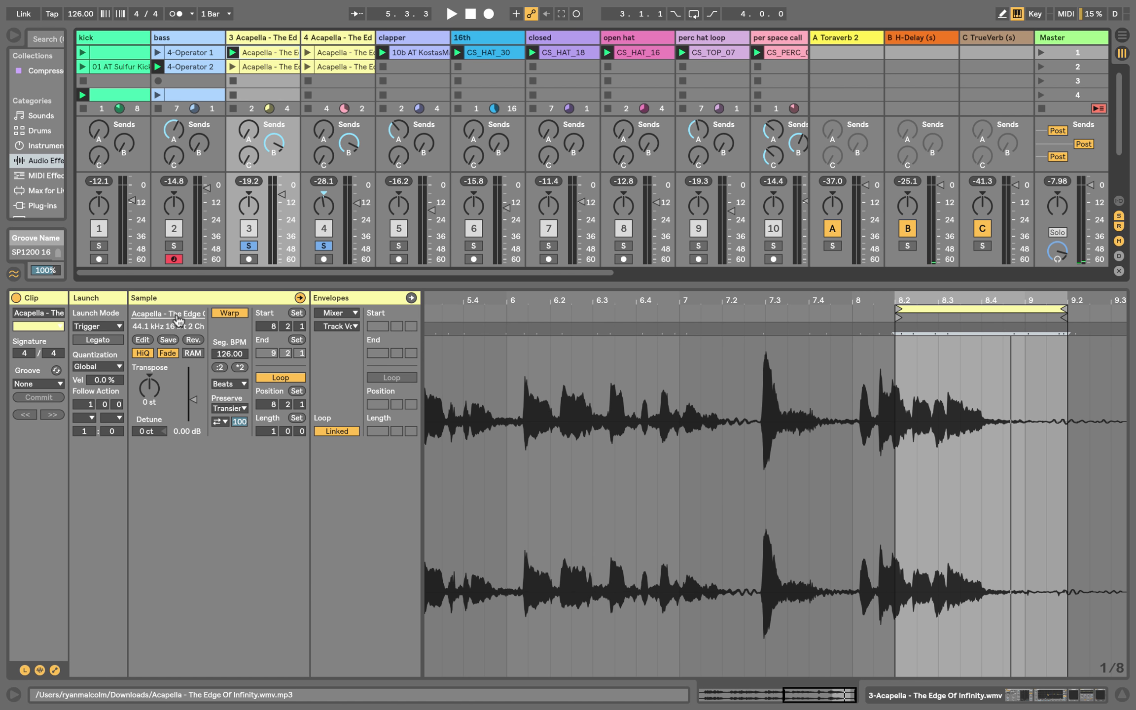
Open track 4's scene 8 TA_TECHNO_EFX clip, view the track's device chain, and start playback.
click(331, 148)
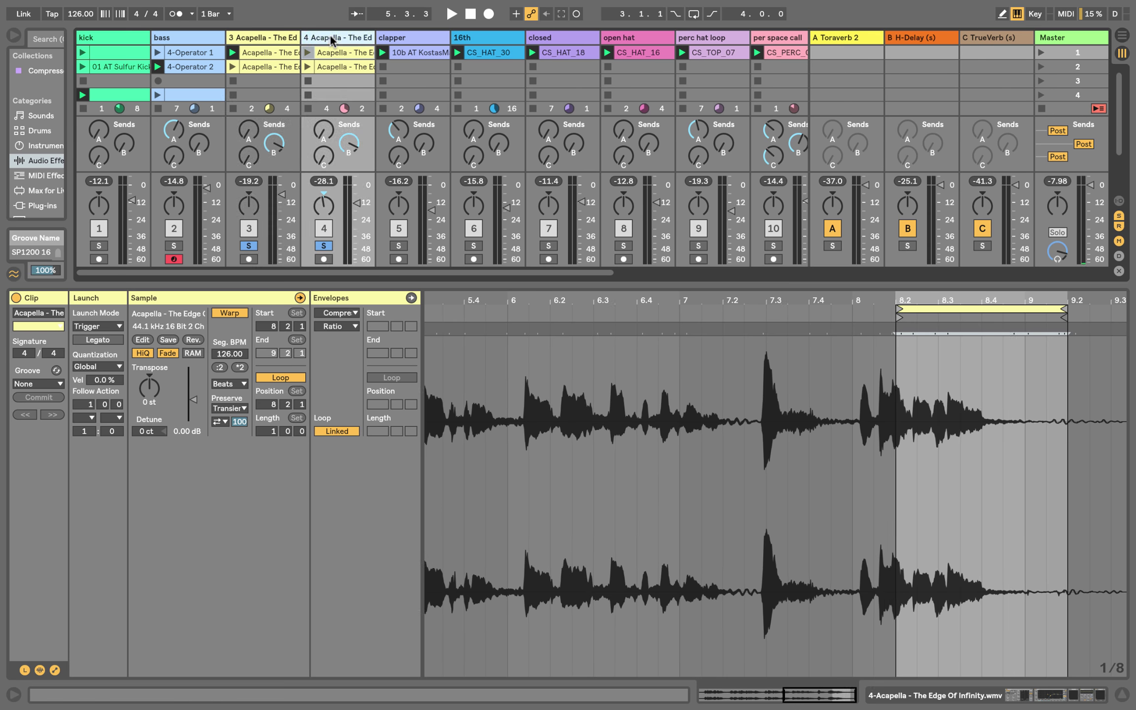
double_click(330, 148)
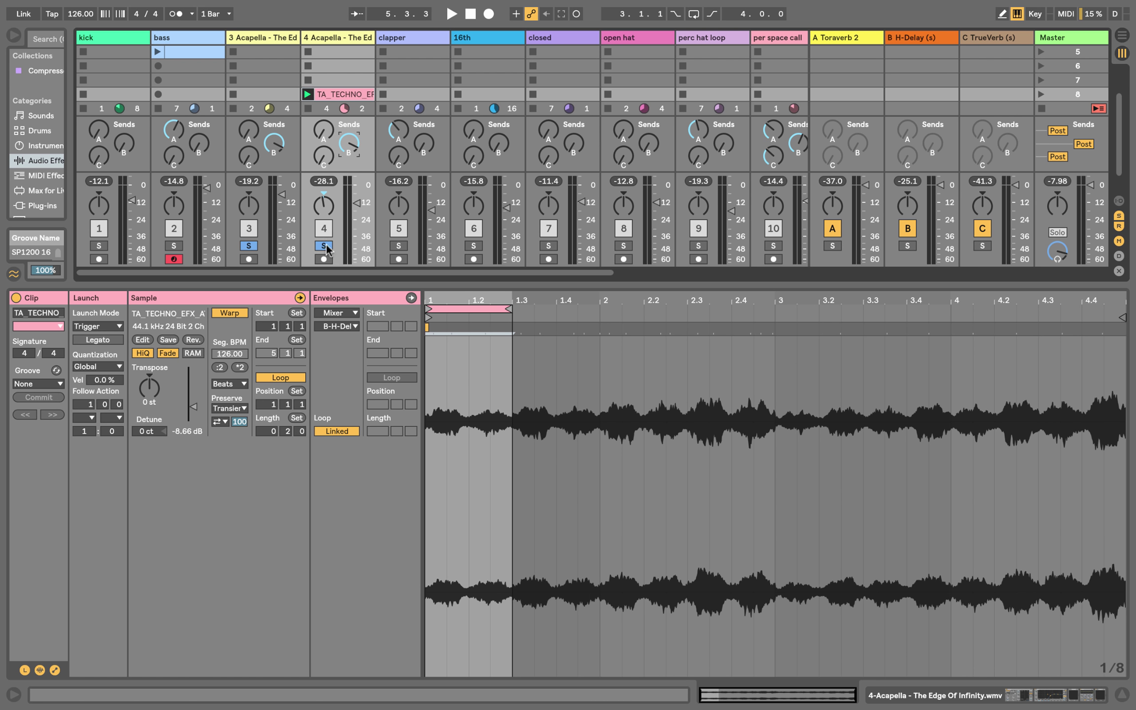
click(332, 40)
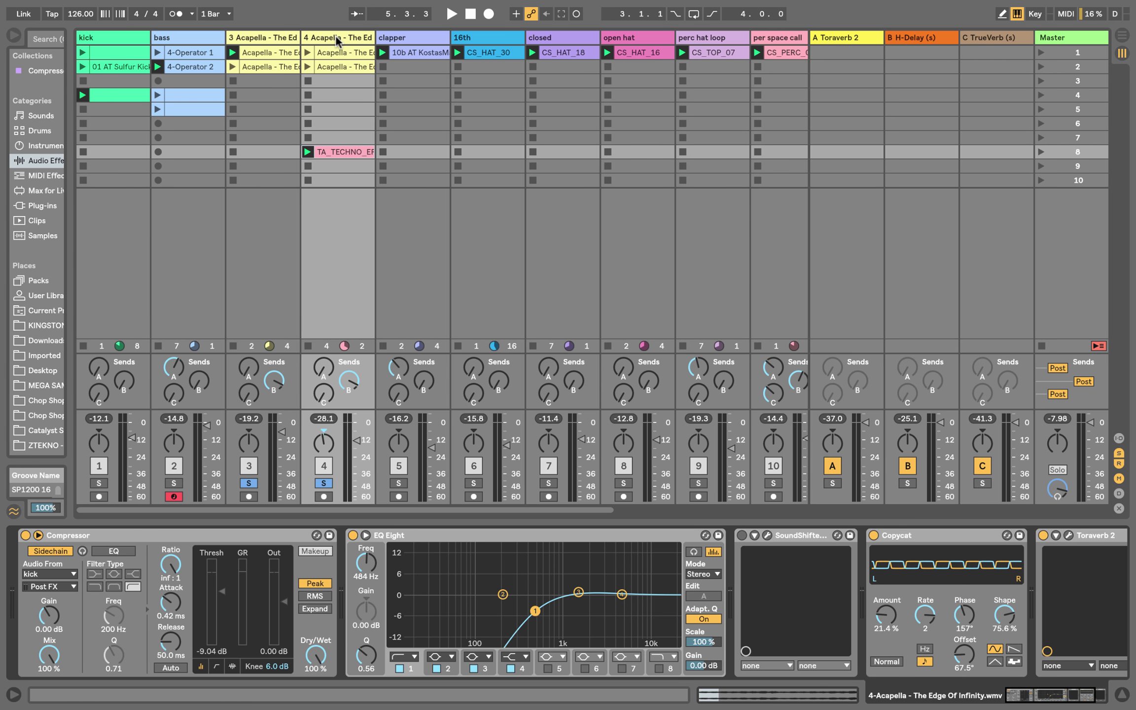
key(space)
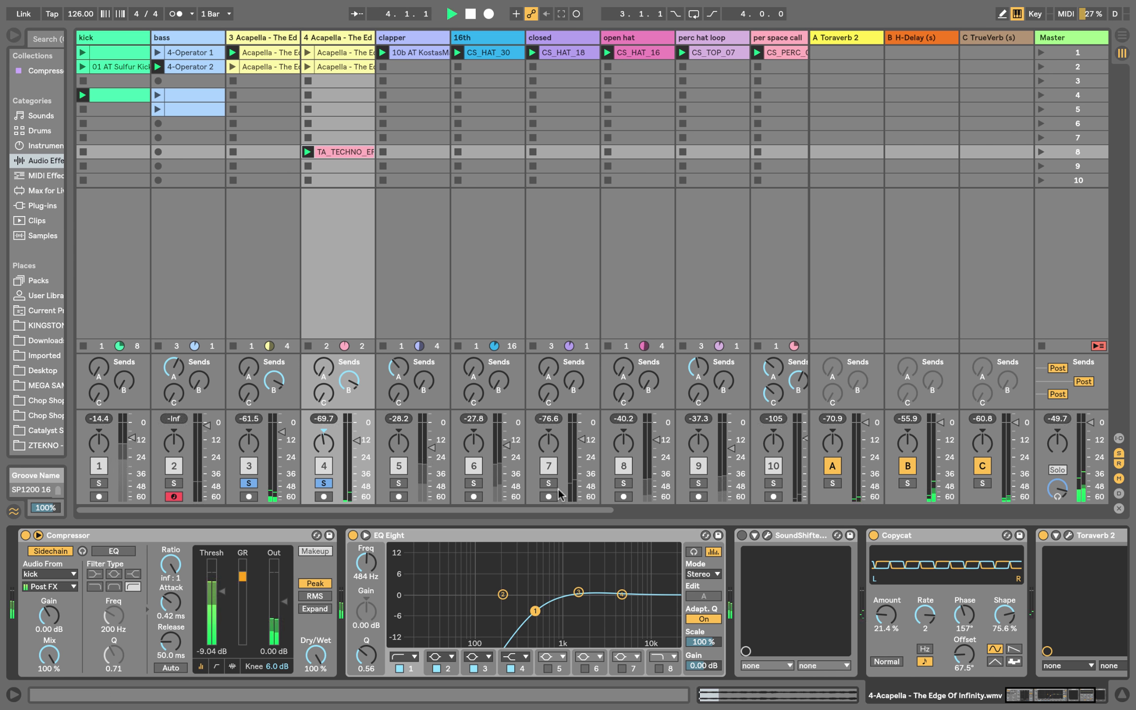
Unsolo the soloed tracks to hear the full mix, and adjust the low bass arp's Toraverb 2 and TrueVerb sends.
scroll(562, 511, right, 5)
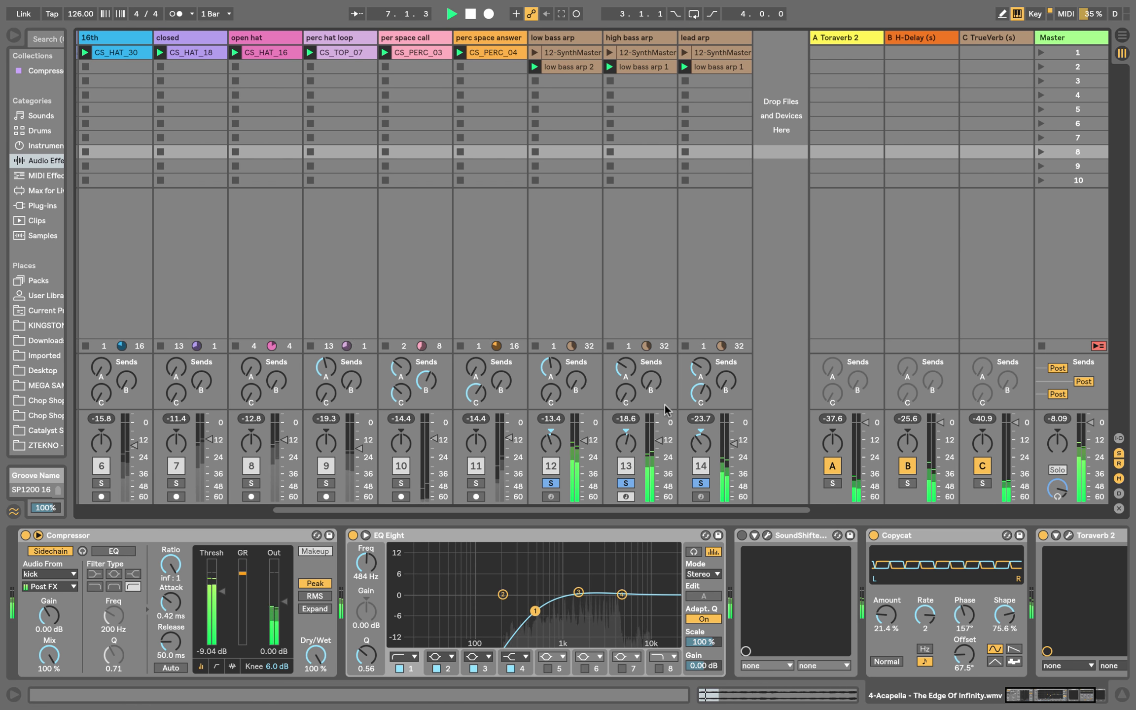
click(551, 484)
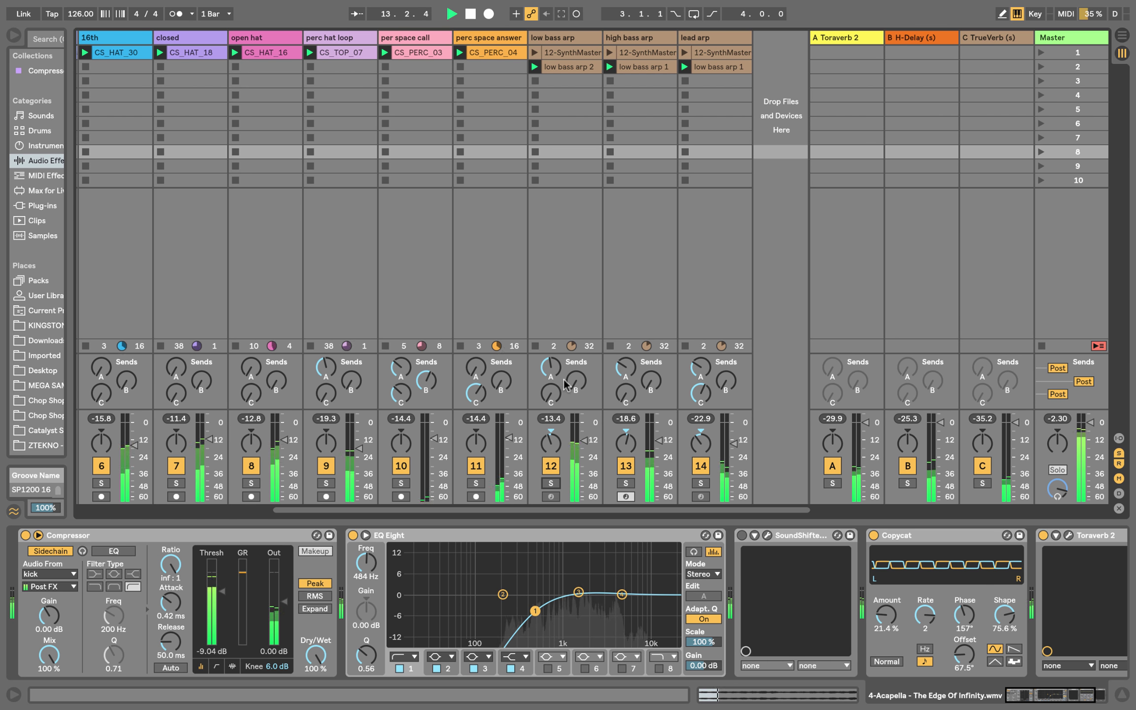
click(551, 367)
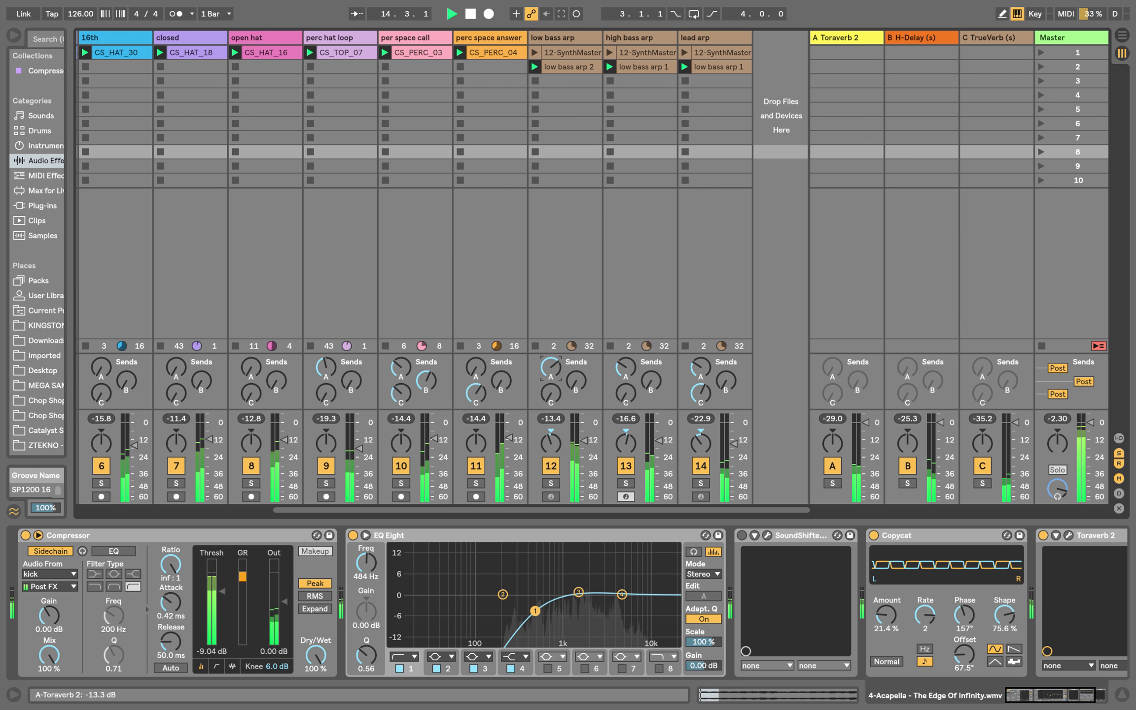
drag(551, 368, 551, 421)
mouse_move(551, 393)
mouse_down()
mouse_move(551, 325)
mouse_move(553, 392)
mouse_up()
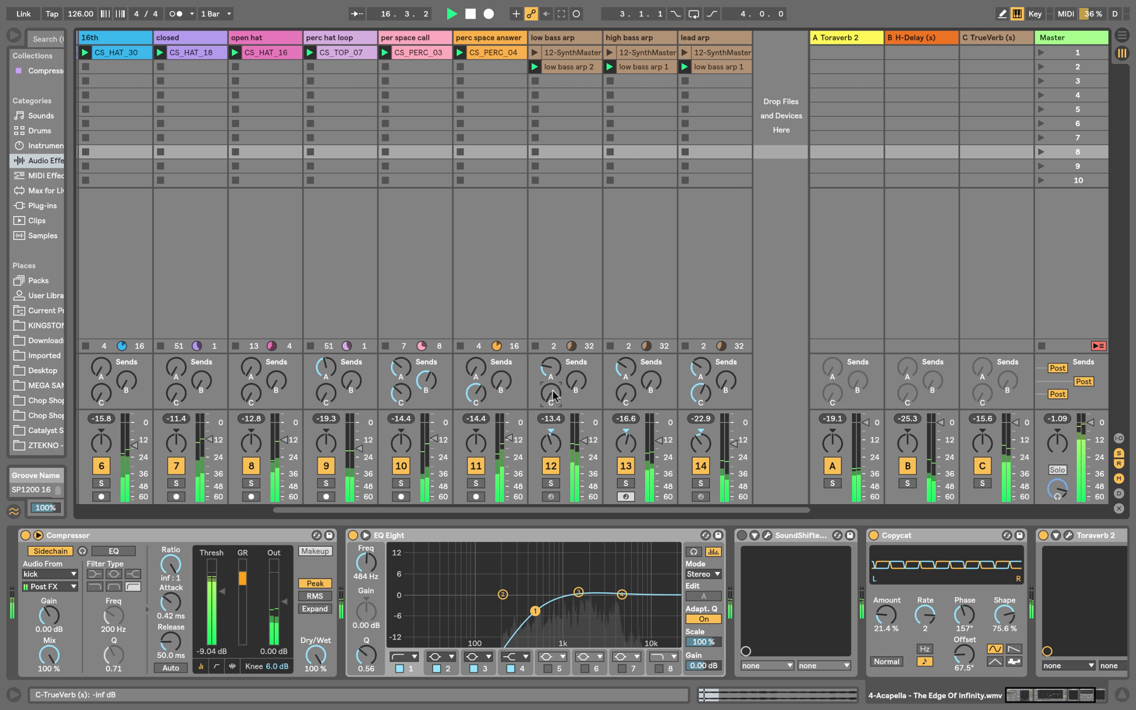
Set the lead arp's TrueVerb send to -11.0 dB during playback.
drag(701, 392, 700, 355)
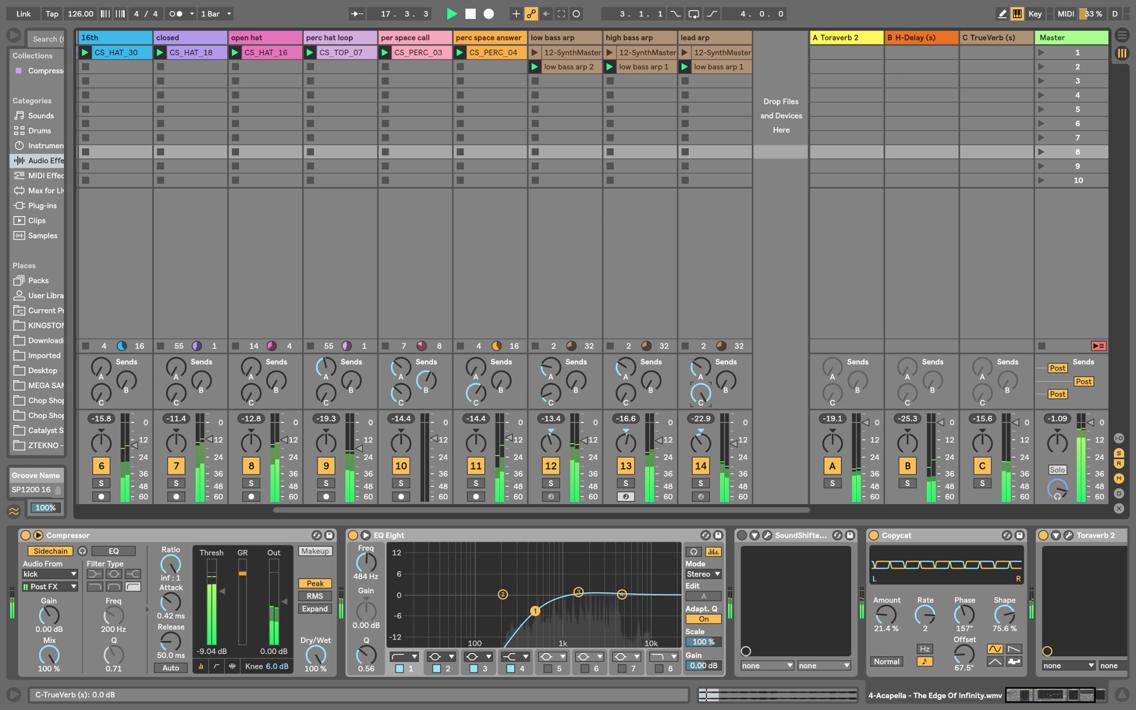
drag(697, 399, 698, 412)
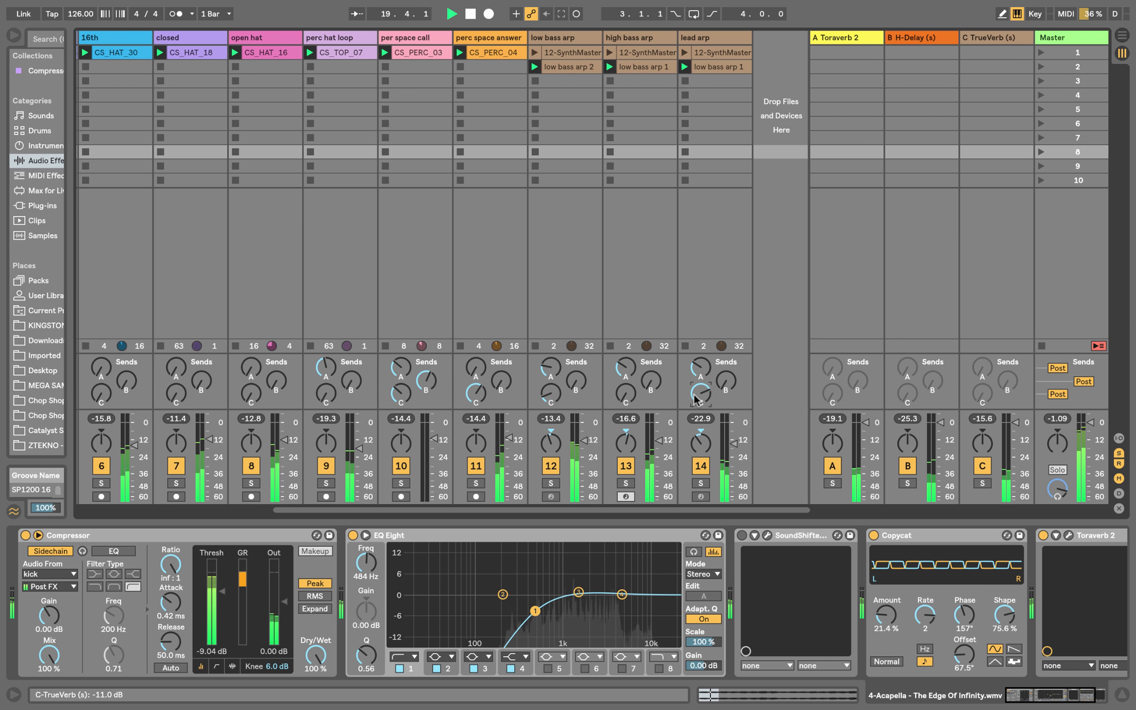
drag(338, 510, 62, 477)
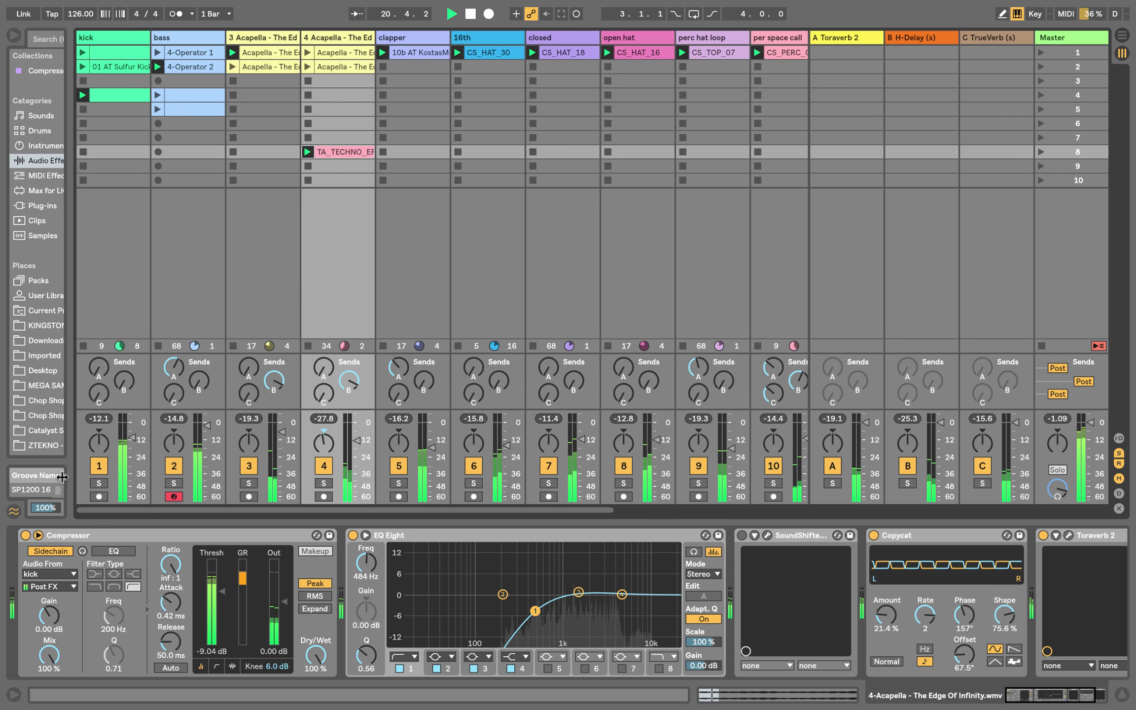
scroll(716, 506, right, 5)
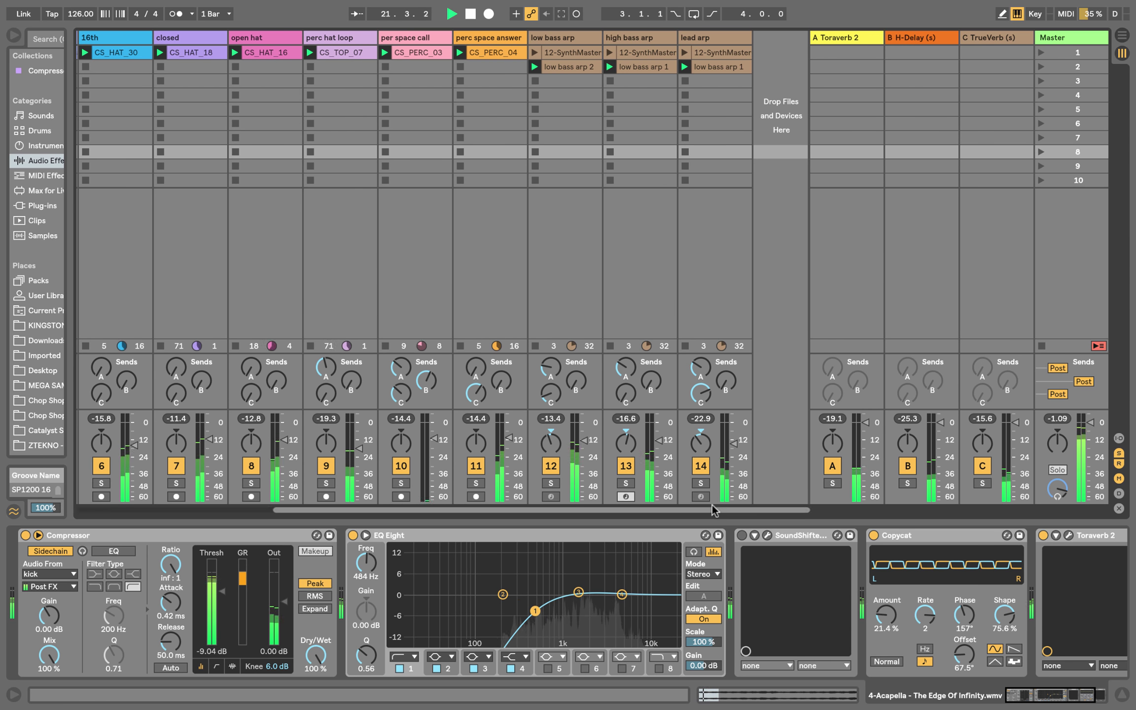
Deactivate the lead arp and high bass arp tracks, and centre the low bass arp's panning while lowering its TrueVerb send.
click(699, 466)
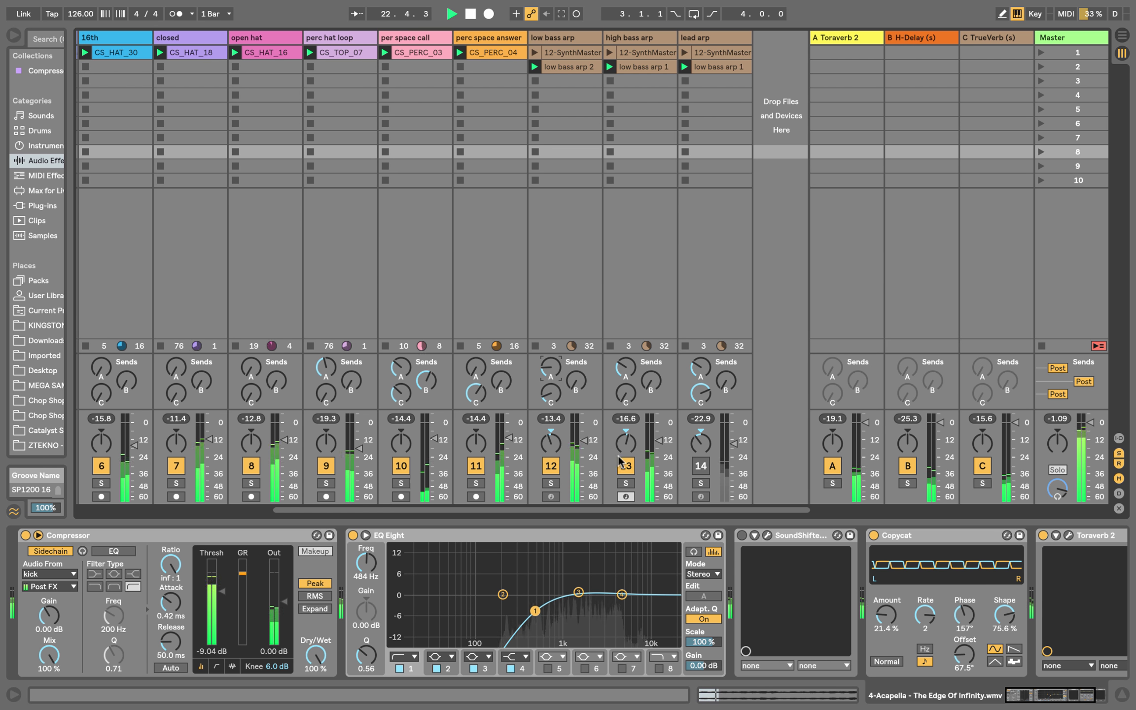
click(627, 466)
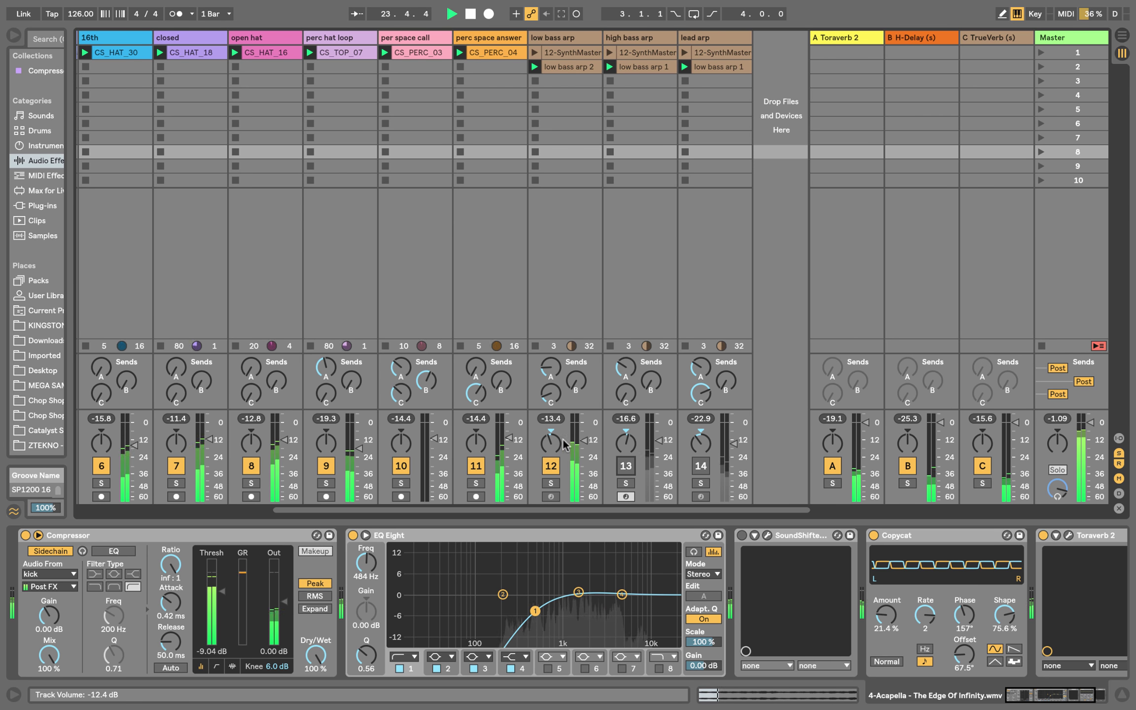
drag(550, 432, 557, 444)
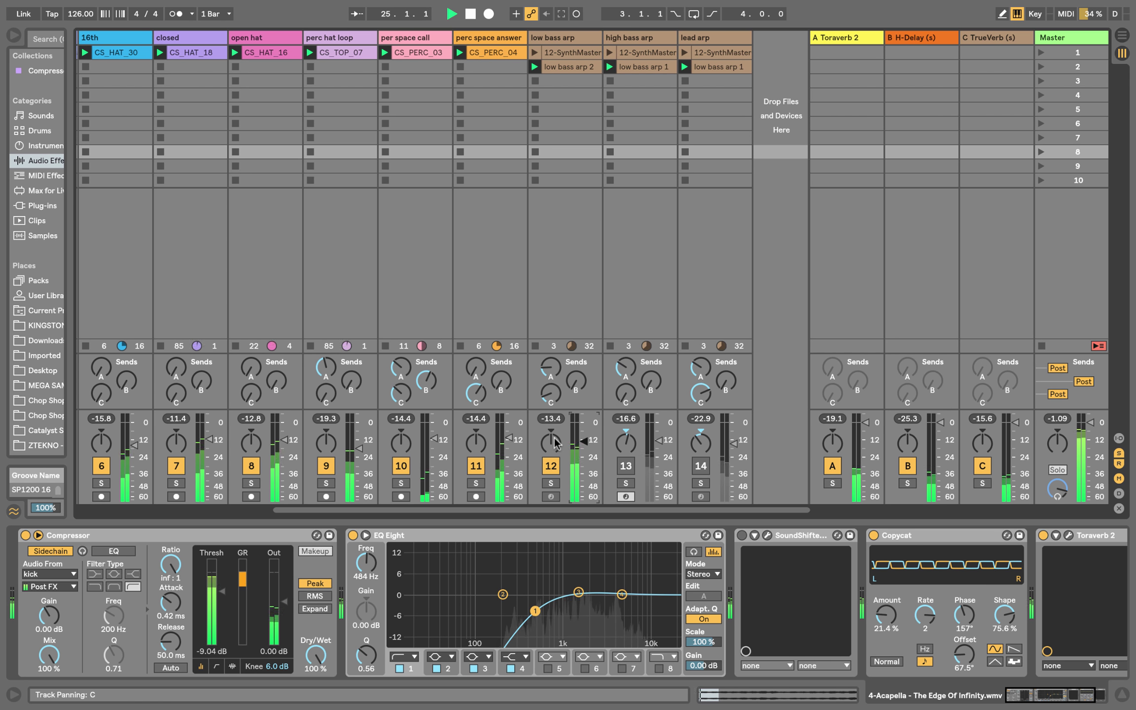
drag(551, 395, 552, 408)
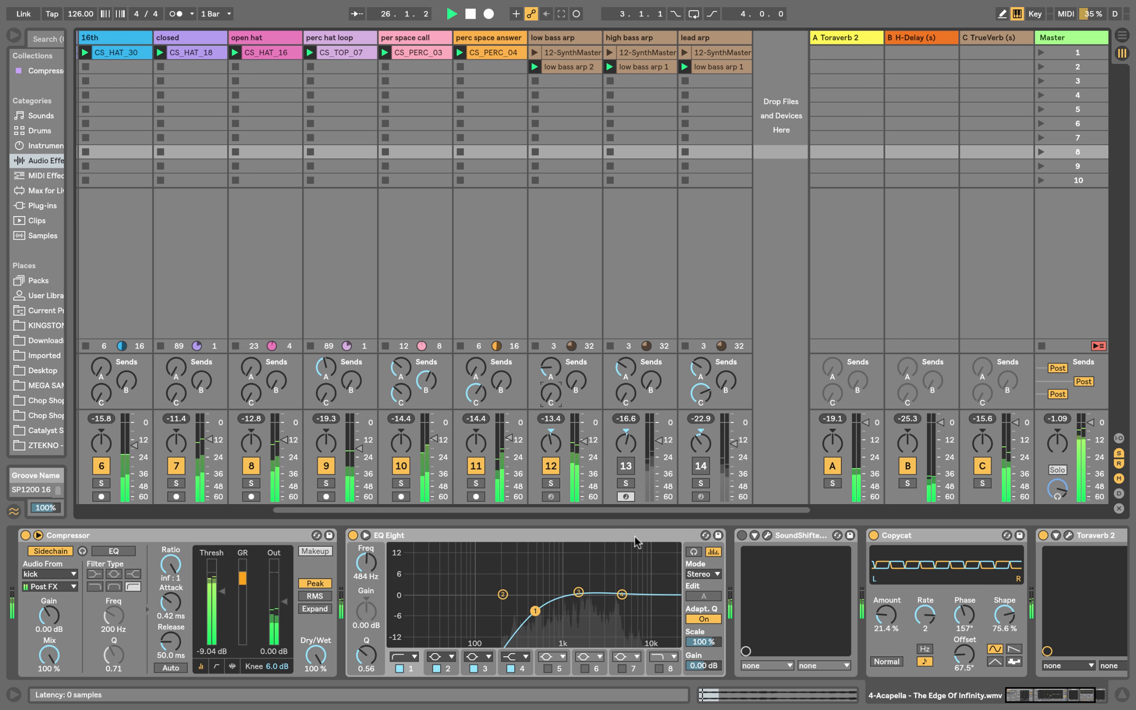
Adjust track 3's TrueVerb send, and launch the kick track's 01 AT Sulfur Kick clip with its EQ Eight in view.
drag(633, 511, 437, 511)
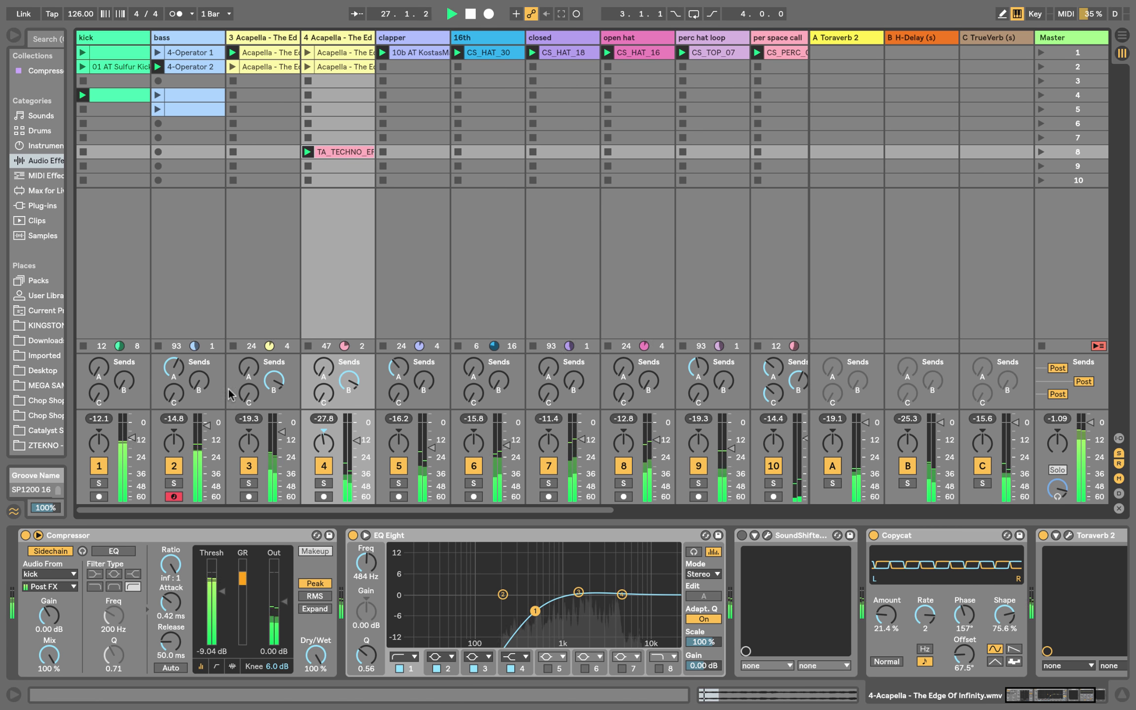
drag(249, 393, 249, 365)
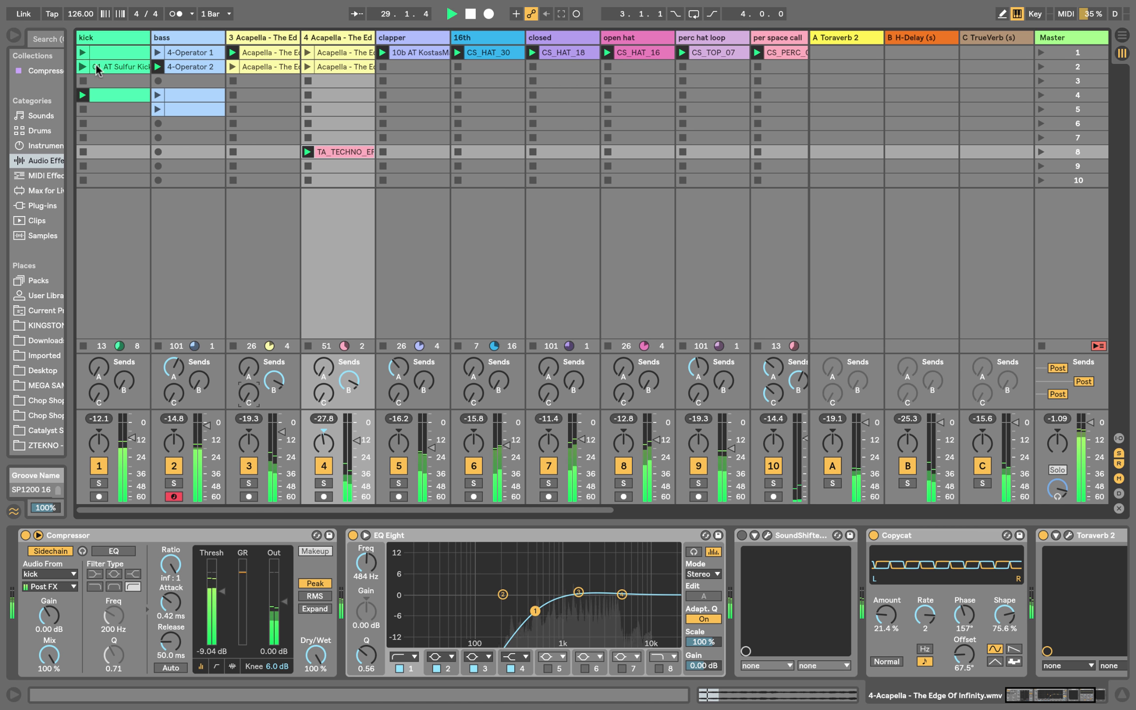
double_click(95, 66)
click(83, 66)
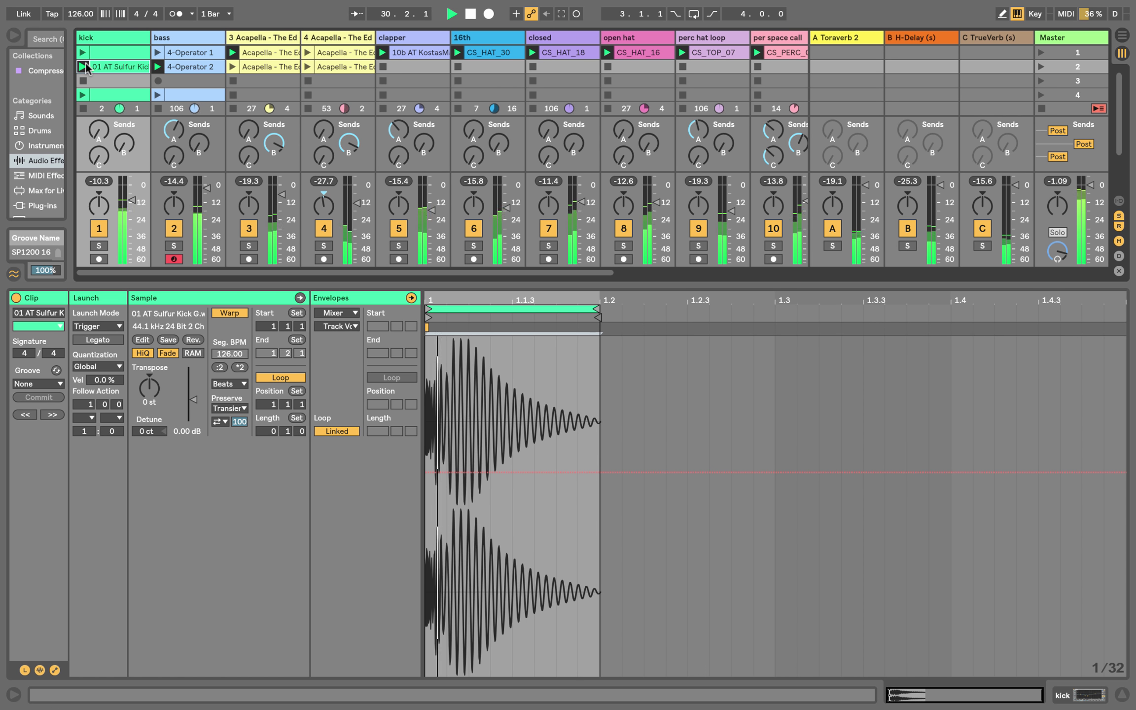
click(111, 35)
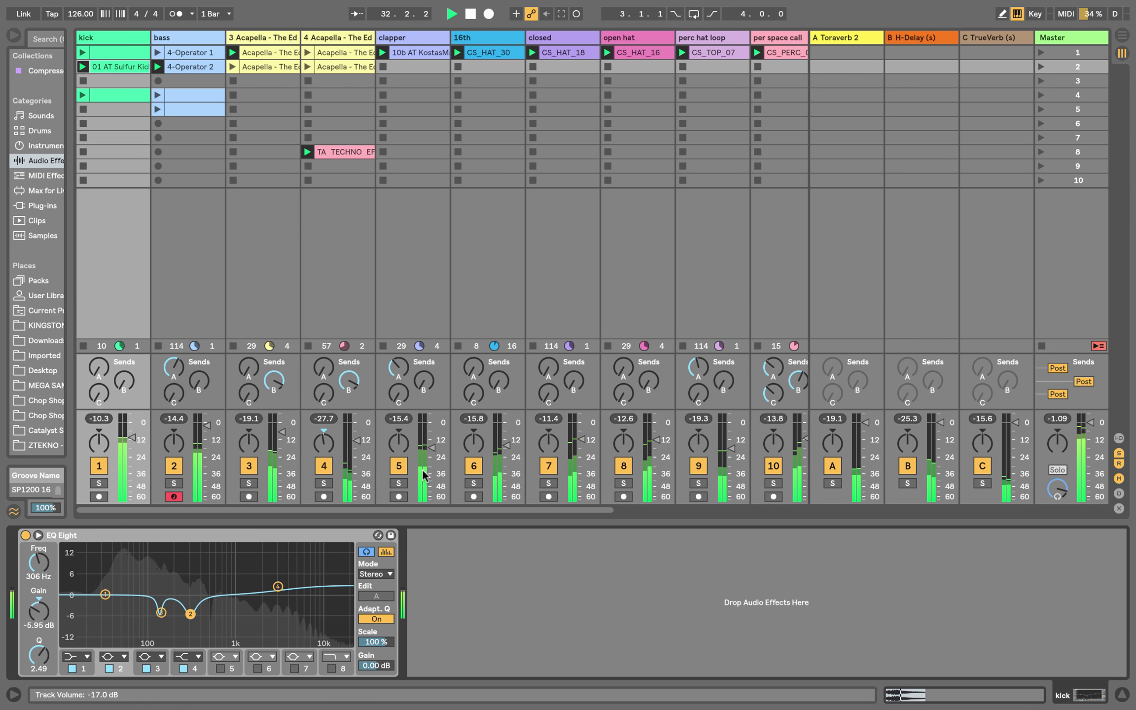
Pan the clapper track to 4L and stop playback.
drag(406, 448, 405, 446)
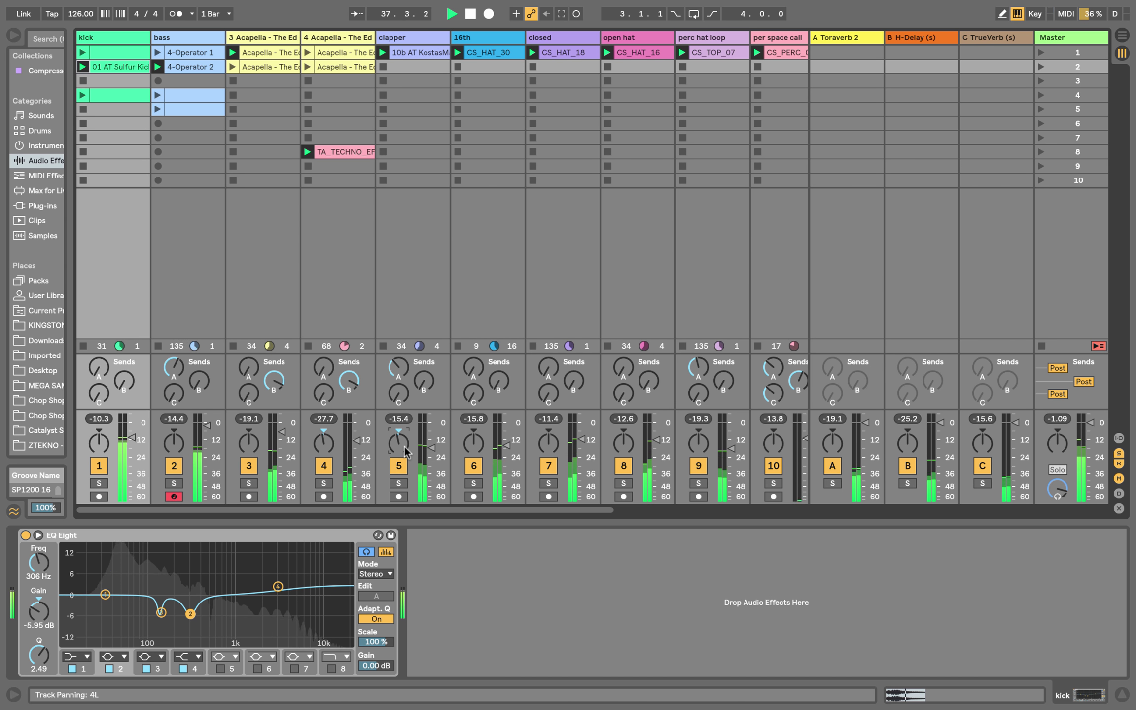
key(space)
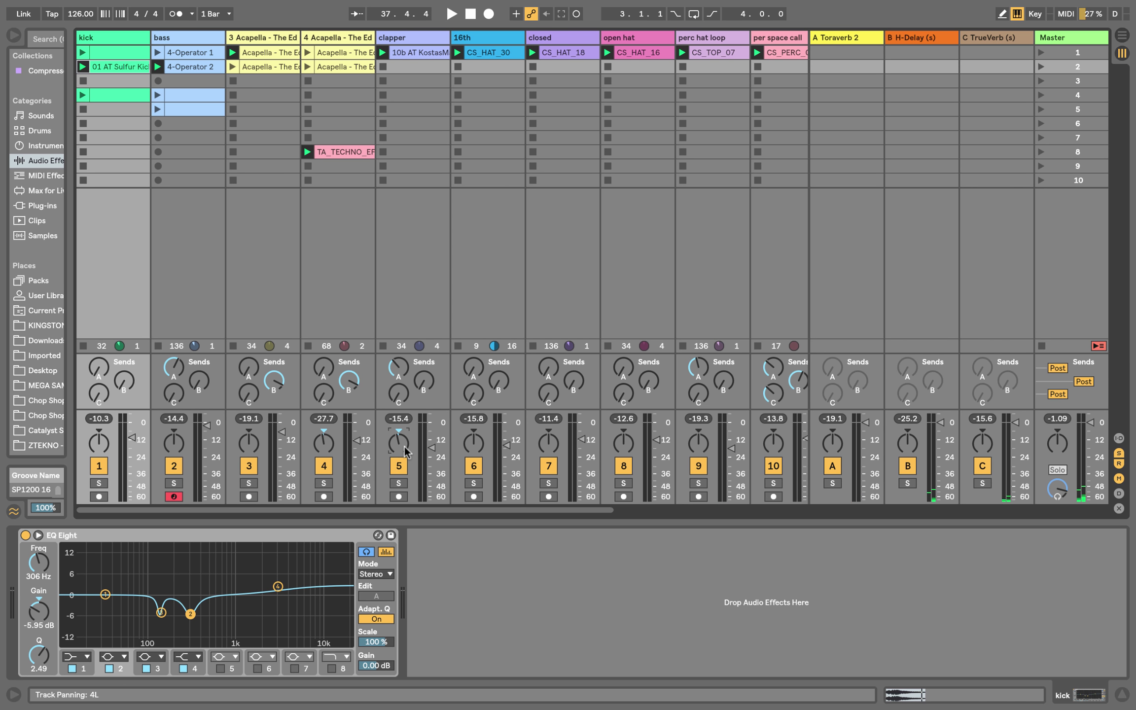
drag(653, 512, 254, 442)
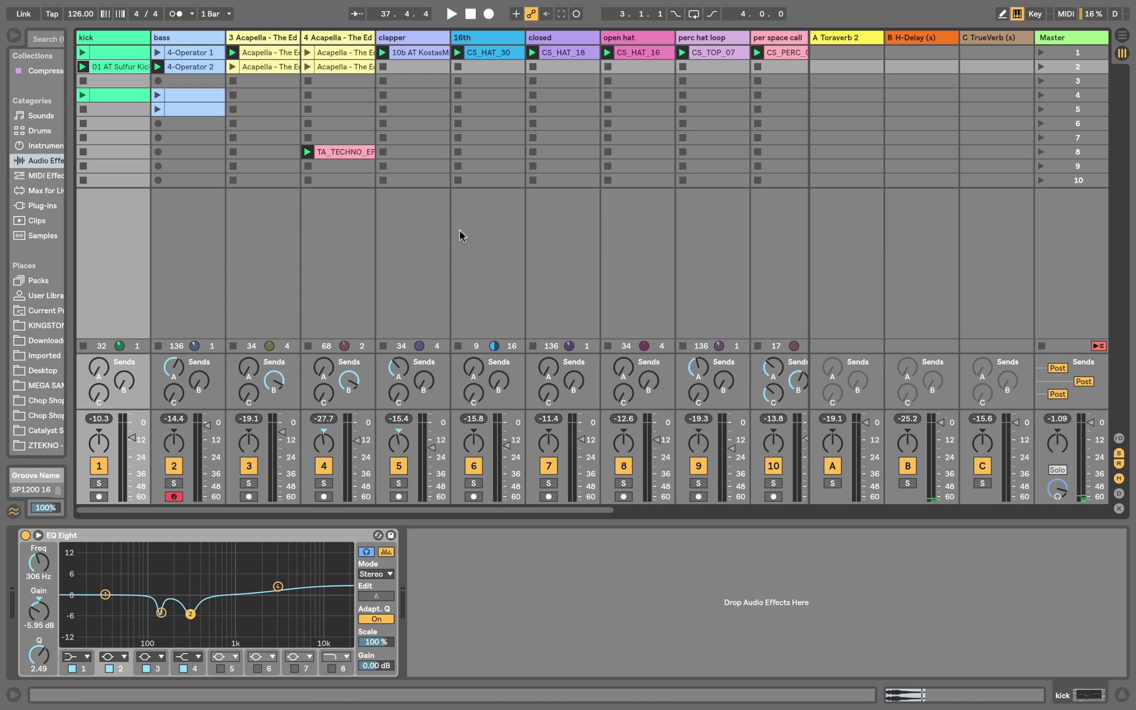